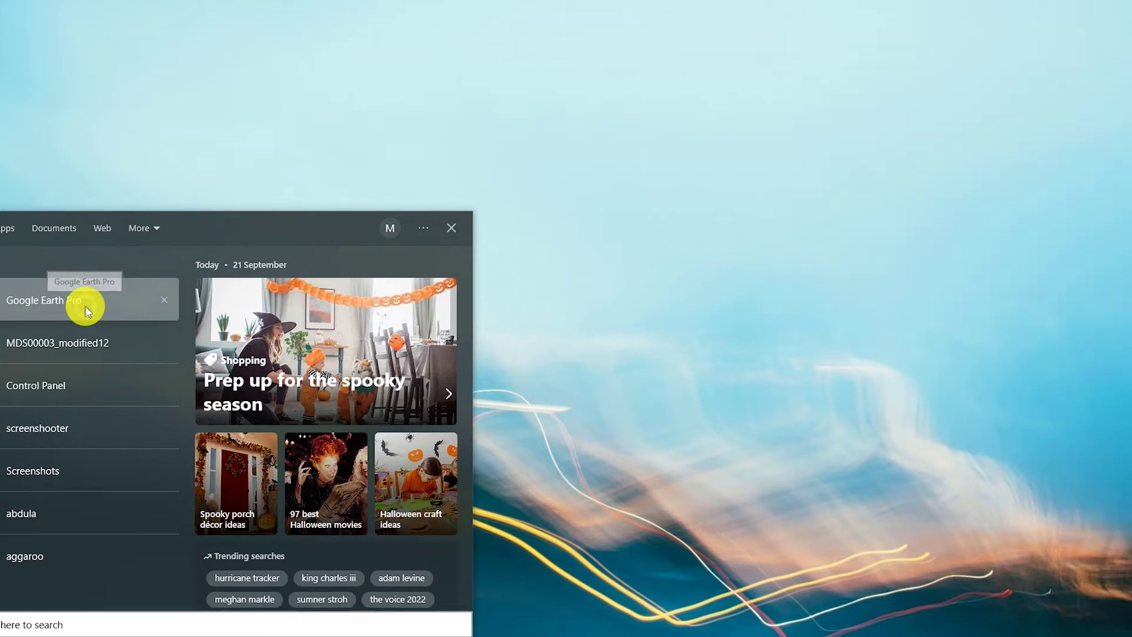
Launch Google Earth Pro from the Windows Start search results
{"action": "left_click", "coordinate": [153, 305]}
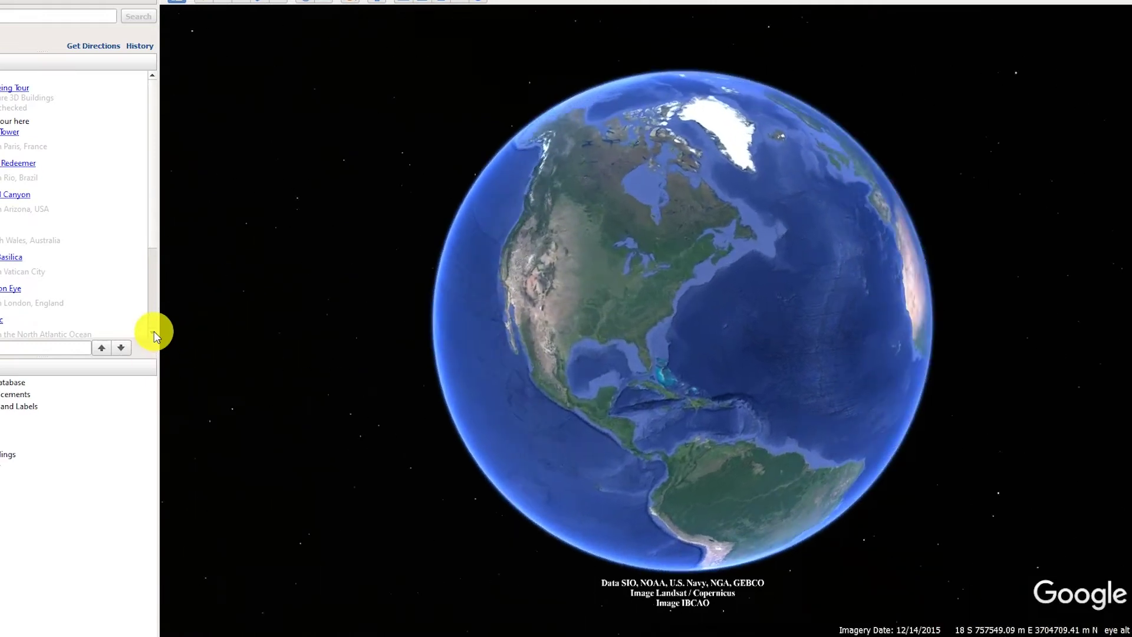
Frame the Holeta greenhouse compound by Africa Water and Holeta Bridge, slightly zoomed out and north-up
{"action": "scroll", "coordinate": [154, 332], "scroll_direction": "down", "scroll_amount": 1}
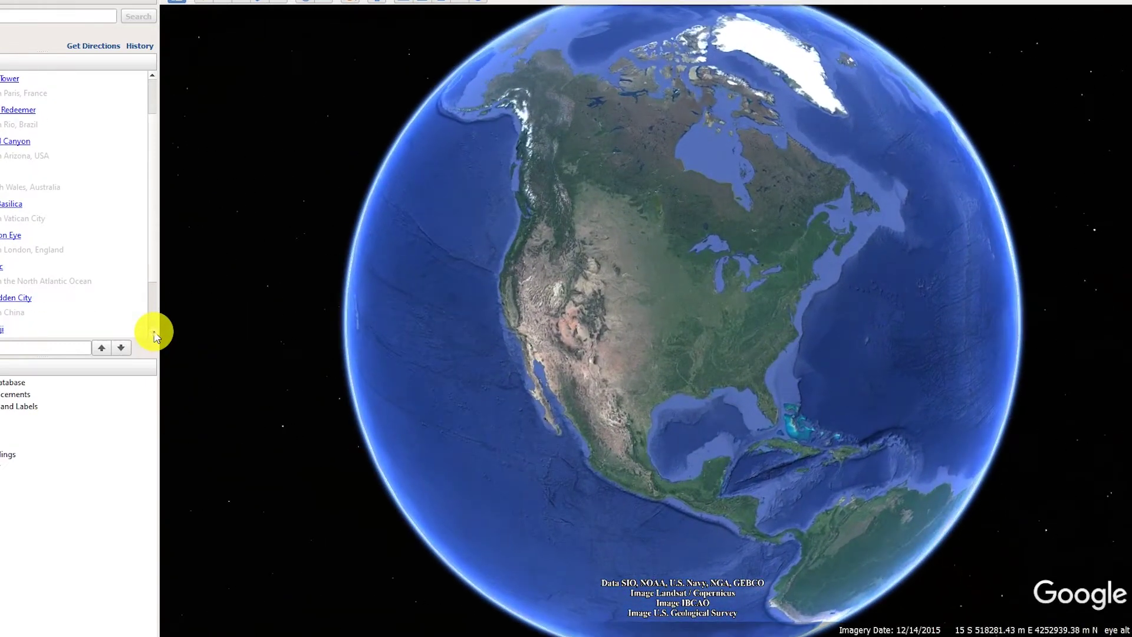
{"action": "scroll", "coordinate": [154, 335], "scroll_direction": "down", "scroll_amount": 2}
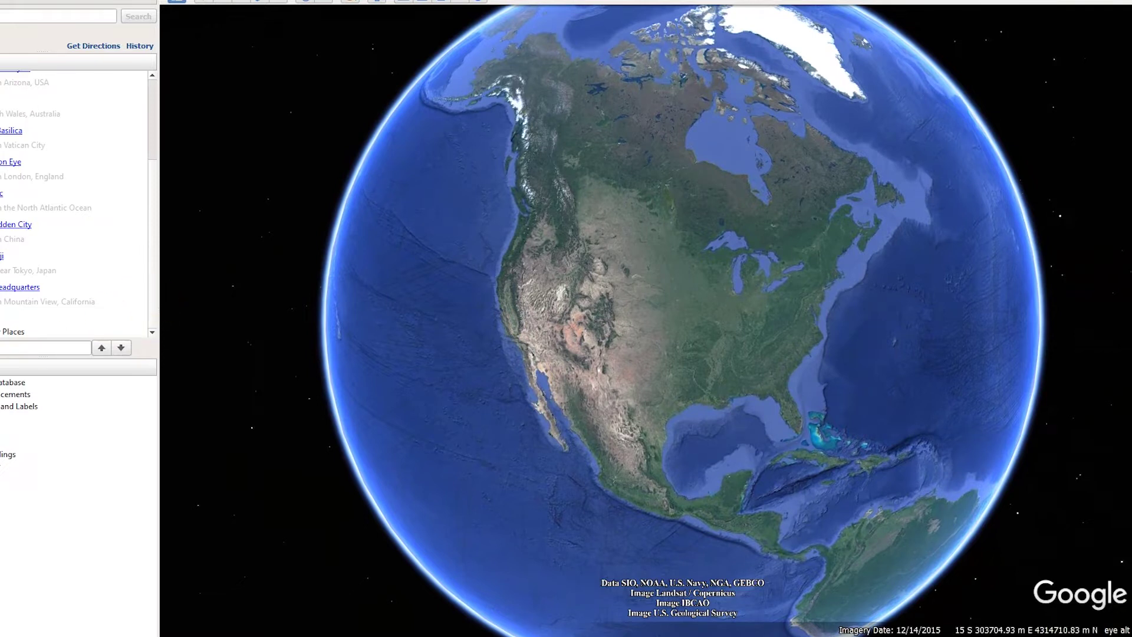
{"action": "left_click", "coordinate": [70, 319]}
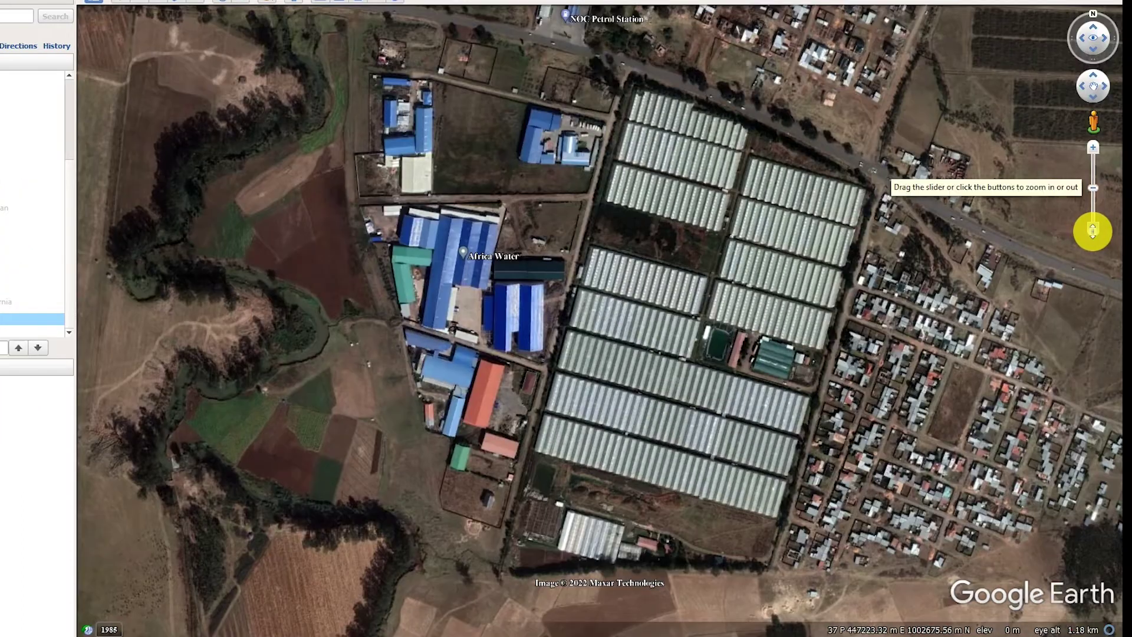
{"action": "left_click", "coordinate": [1092, 231]}
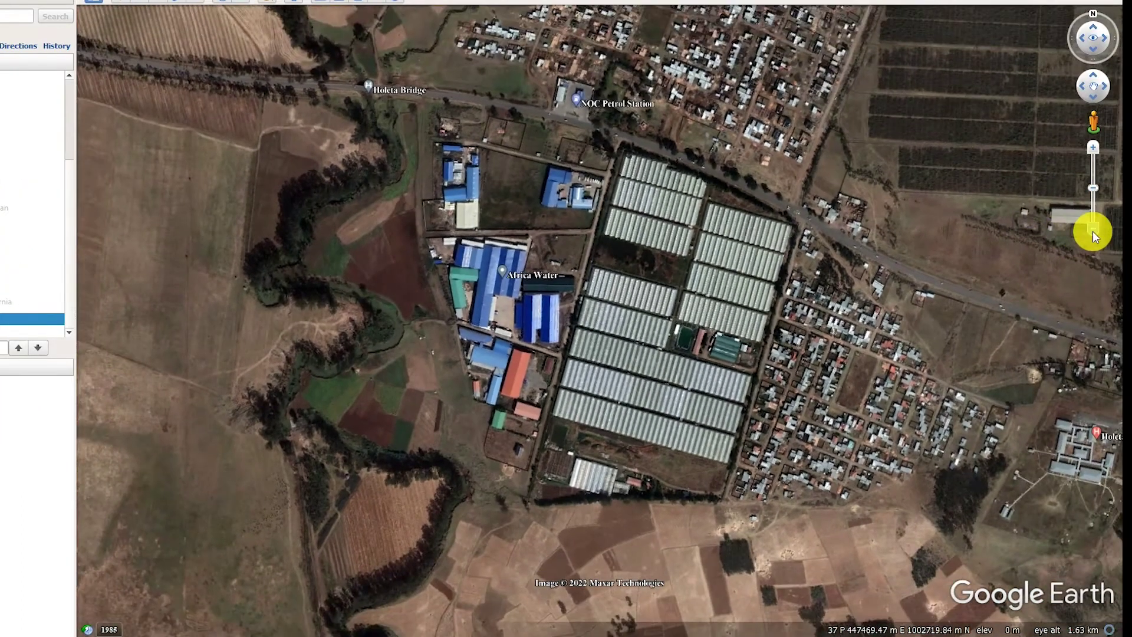
{"action": "left_click", "coordinate": [1094, 30]}
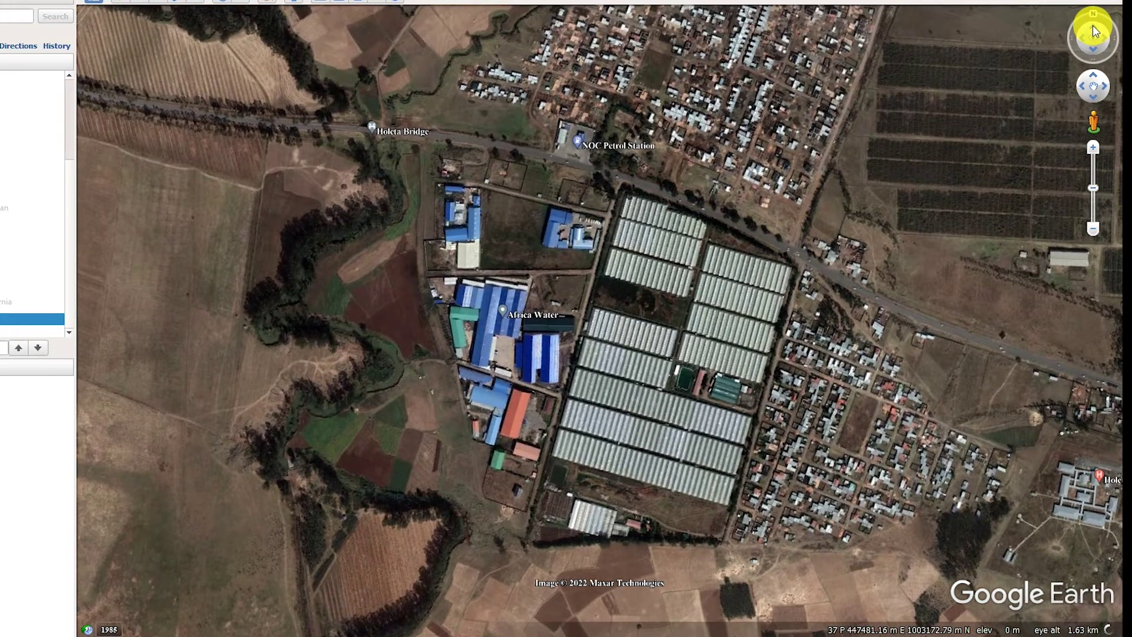
{"action": "left_click", "coordinate": [1094, 21]}
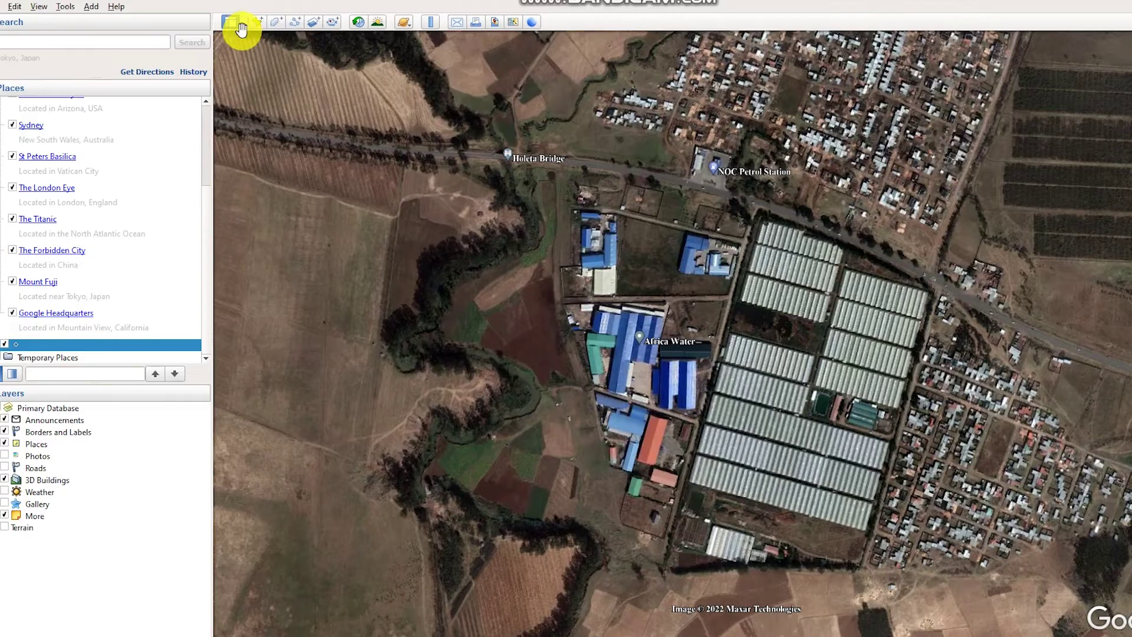
{"action": "left_click", "coordinate": [66, 6]}
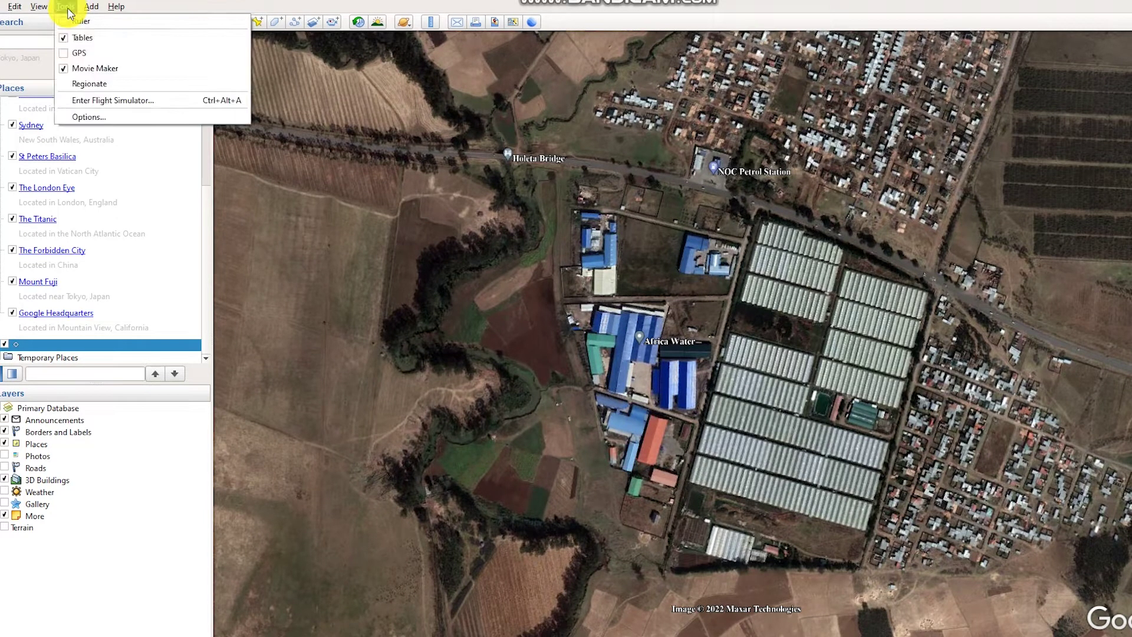
{"action": "left_click", "coordinate": [102, 117]}
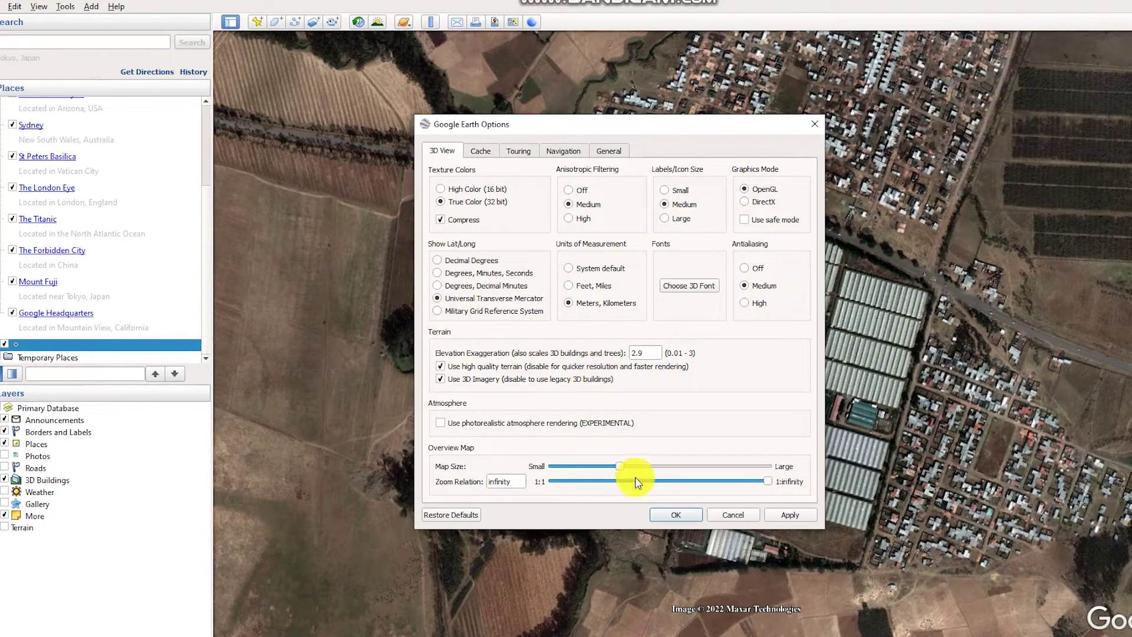
{"action": "left_click", "coordinate": [665, 507]}
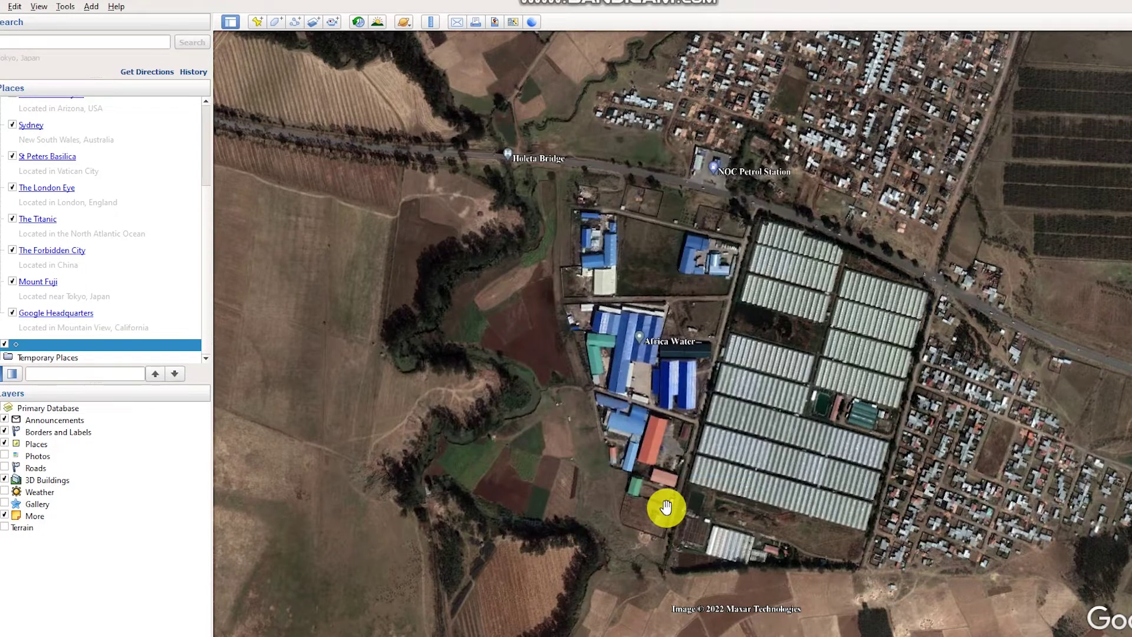
Place an unnamed donut-icon placemark on the field north of the road, west of Holeta Bridge
{"action": "left_click", "coordinate": [256, 19]}
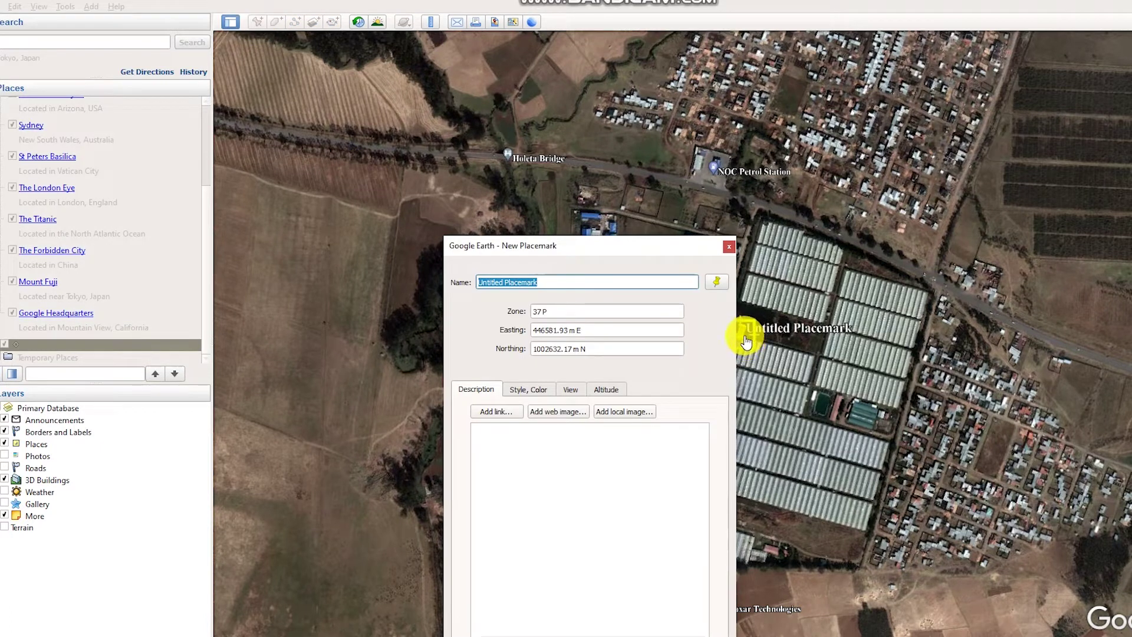
{"action": "left_click_drag", "start_coordinate": [746, 341], "coordinate": [332, 121]}
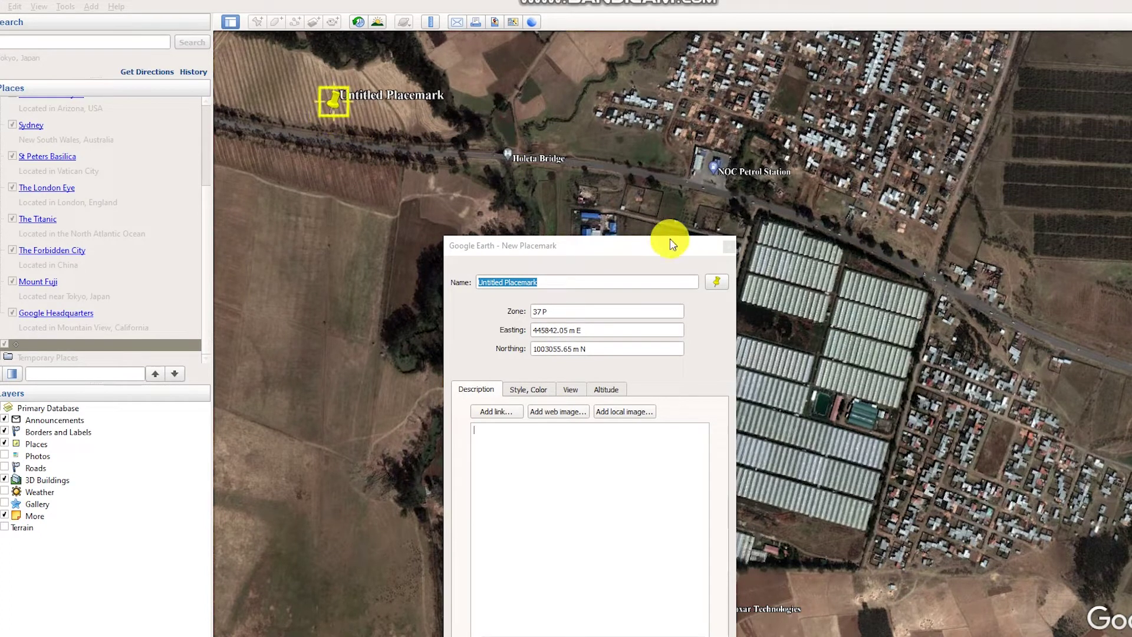
{"action": "left_click", "coordinate": [718, 284]}
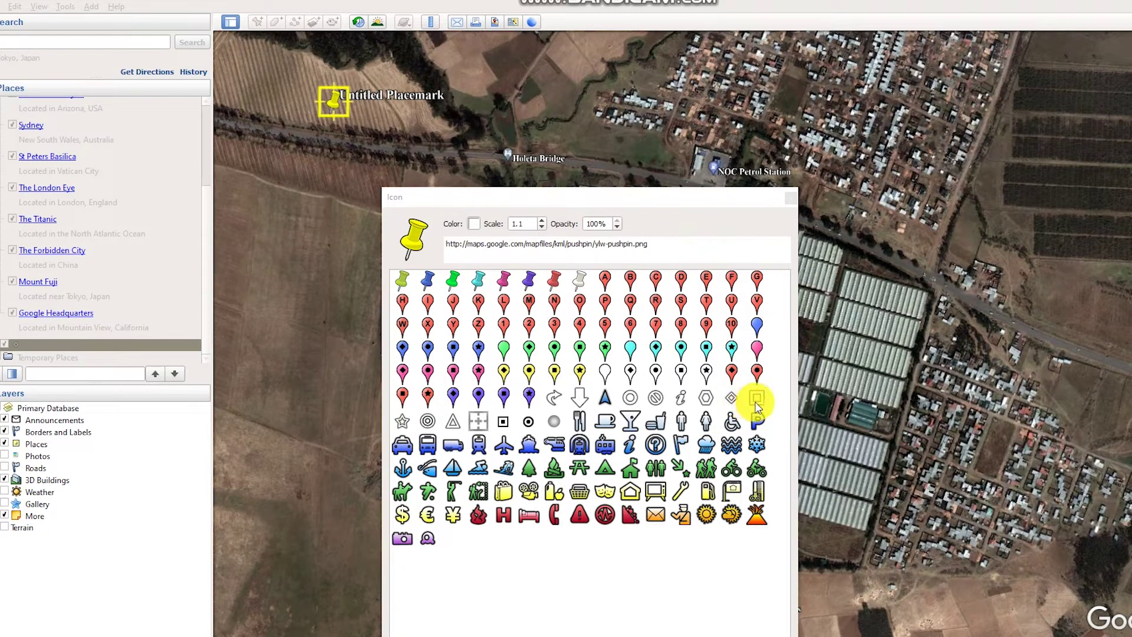
{"action": "left_click", "coordinate": [630, 400]}
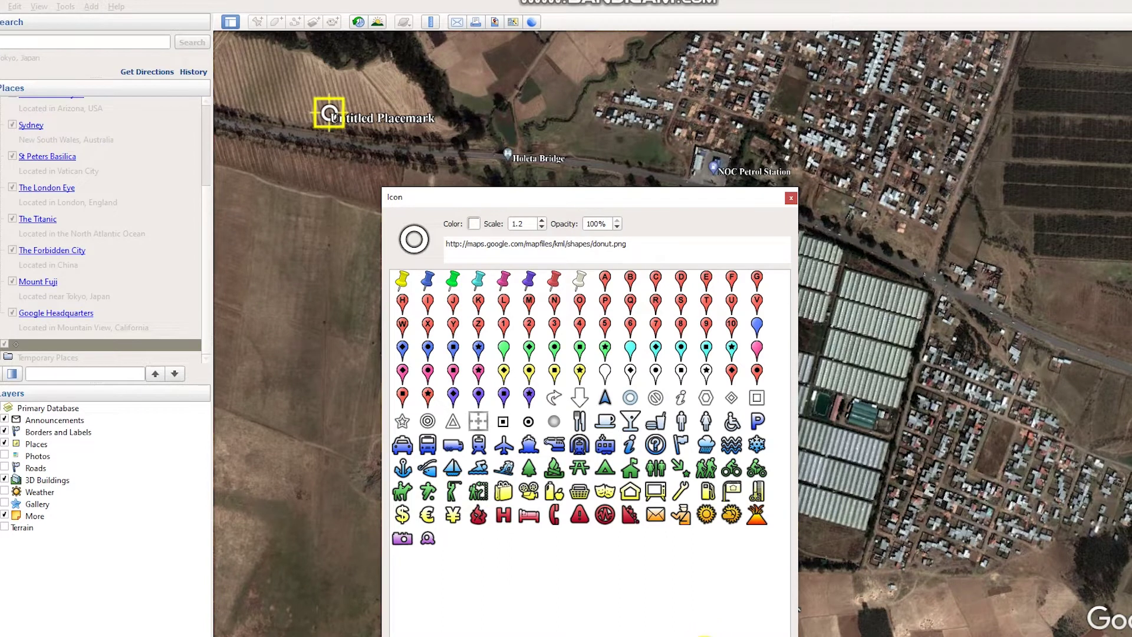
{"action": "left_click", "coordinate": [705, 636]}
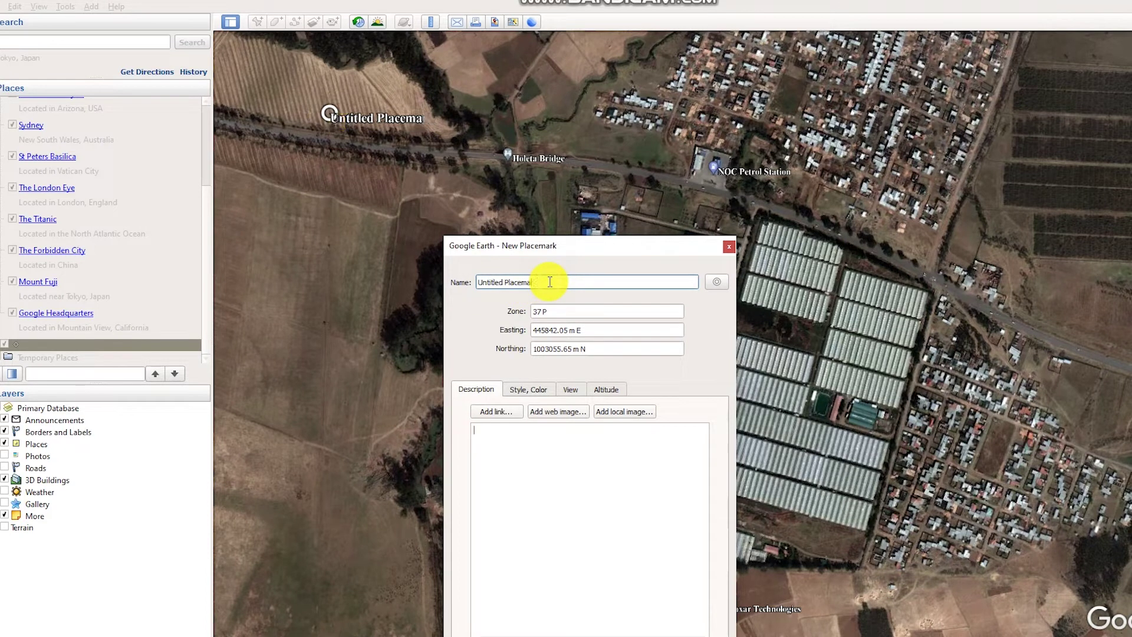
{"action": "key", "text": "BackSpace"}
{"action": "key", "text": "BackSpace"}
{"action": "key", "text": "BackSpace"}
{"action": "key", "text": "BackSpace"}
{"action": "key", "text": "BackSpace"}
{"action": "key", "text": "BackSpace"}
{"action": "key", "text": "BackSpace"}
{"action": "key", "text": "BackSpace"}
{"action": "key", "text": "BackSpace"}
{"action": "key", "text": "BackSpace"}
{"action": "key", "text": "BackSpace"}
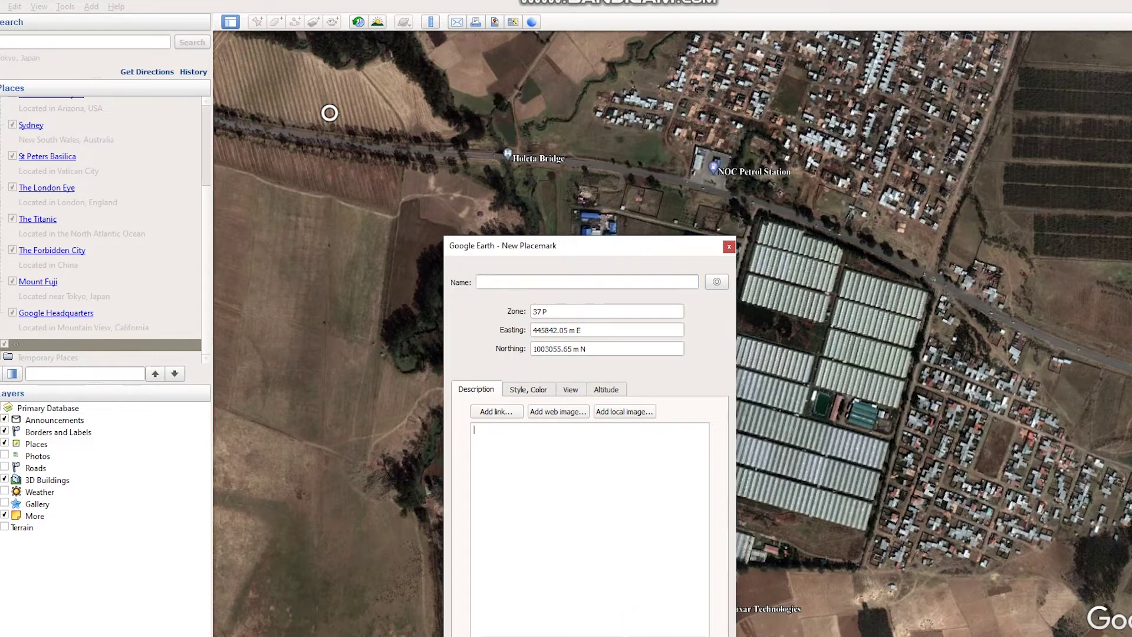
{"action": "key", "text": "Return"}
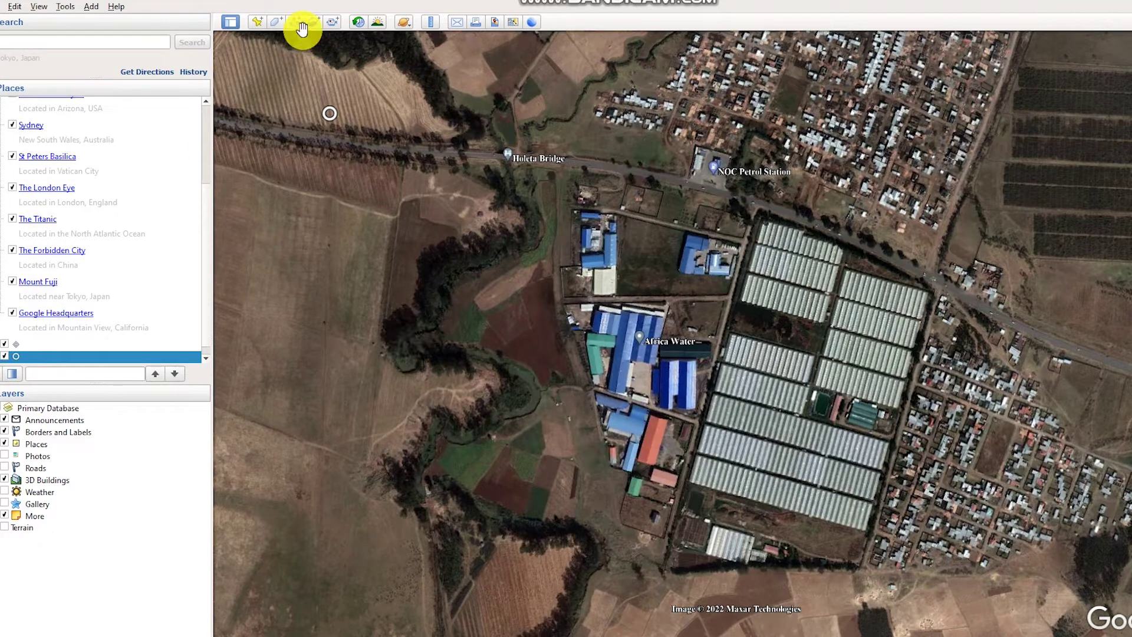
Add a second unnamed placemark over the north-east field rows
{"action": "left_click", "coordinate": [255, 23]}
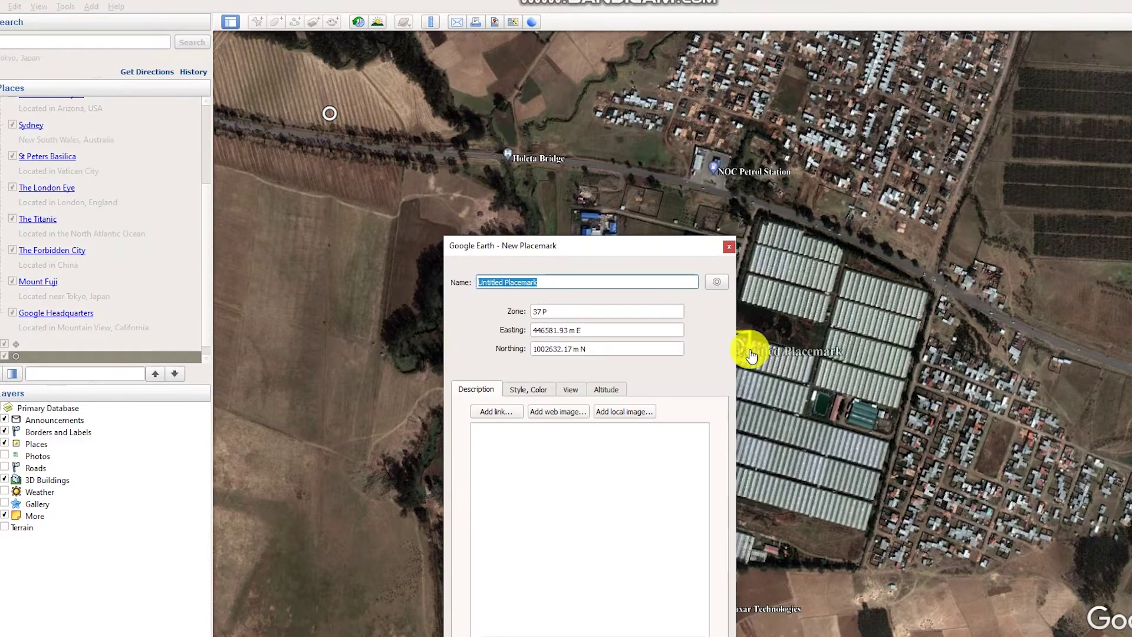
{"action": "left_click_drag", "start_coordinate": [744, 352], "coordinate": [1070, 168]}
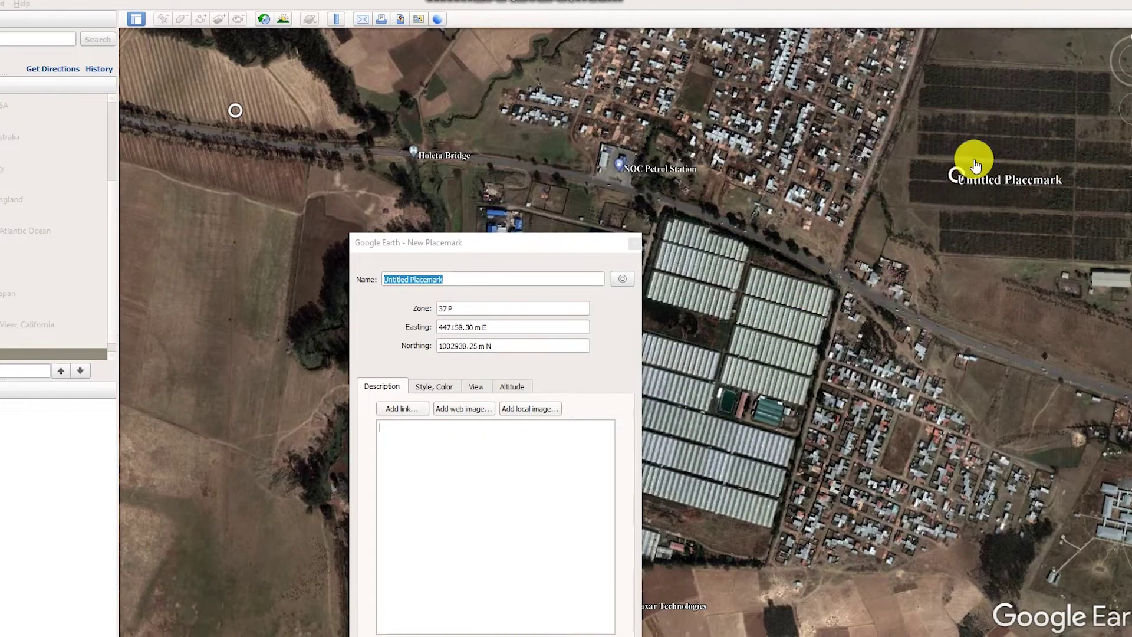
{"action": "left_click_drag", "start_coordinate": [976, 165], "coordinate": [1065, 86]}
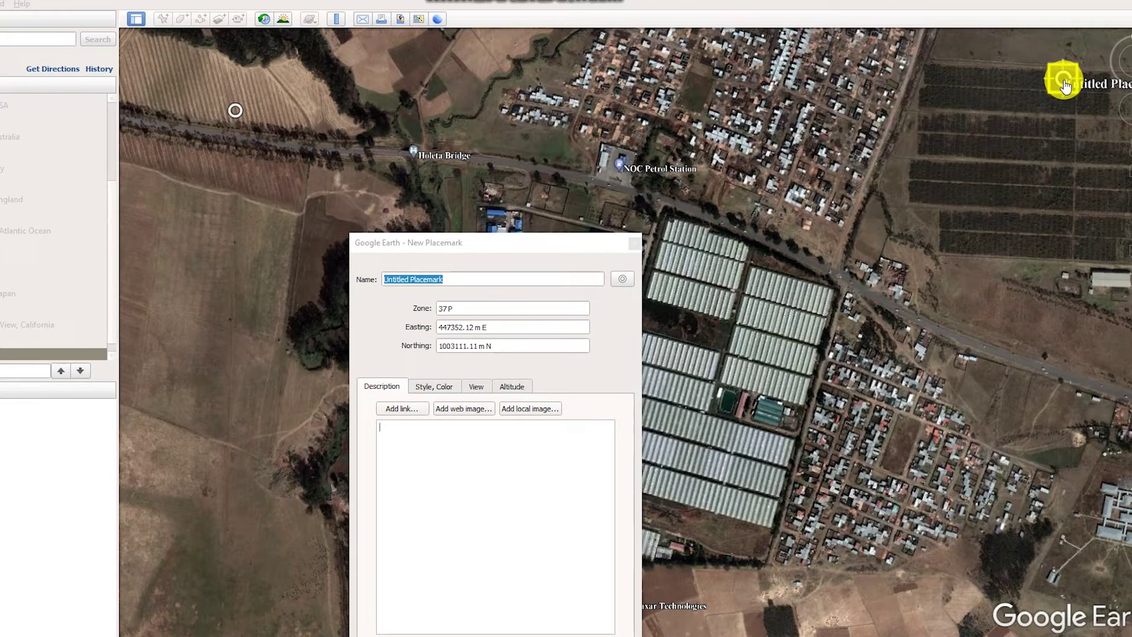
{"action": "left_click", "coordinate": [457, 280]}
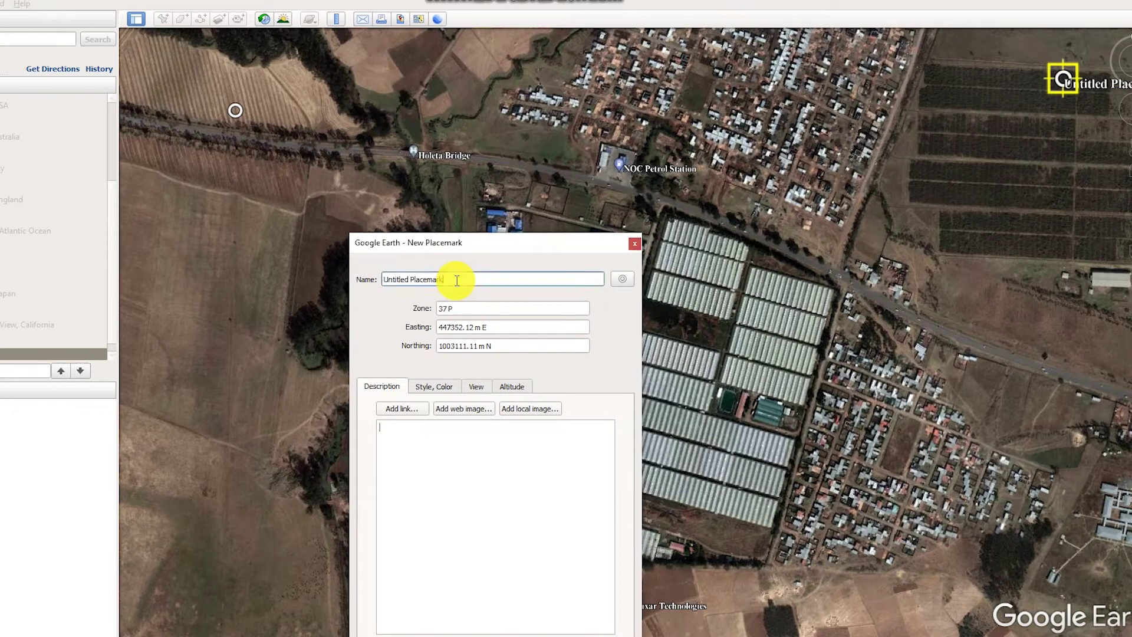
{"action": "key", "text": "BackSpace"}
{"action": "key", "text": "BackSpace"}
{"action": "key", "text": "BackSpace"}
{"action": "key", "text": "BackSpace"}
{"action": "key", "text": "BackSpace"}
{"action": "key", "text": "BackSpace"}
{"action": "key", "text": "BackSpace"}
{"action": "key", "text": "BackSpace"}
{"action": "key", "text": "BackSpace"}
{"action": "key", "text": "BackSpace"}
{"action": "key", "text": "BackSpace"}
{"action": "key", "text": "BackSpace"}
{"action": "key", "text": "BackSpace"}
{"action": "key", "text": "BackSpace"}
{"action": "key", "text": "BackSpace"}
{"action": "key", "text": "BackSpace"}
{"action": "key", "text": "BackSpace"}
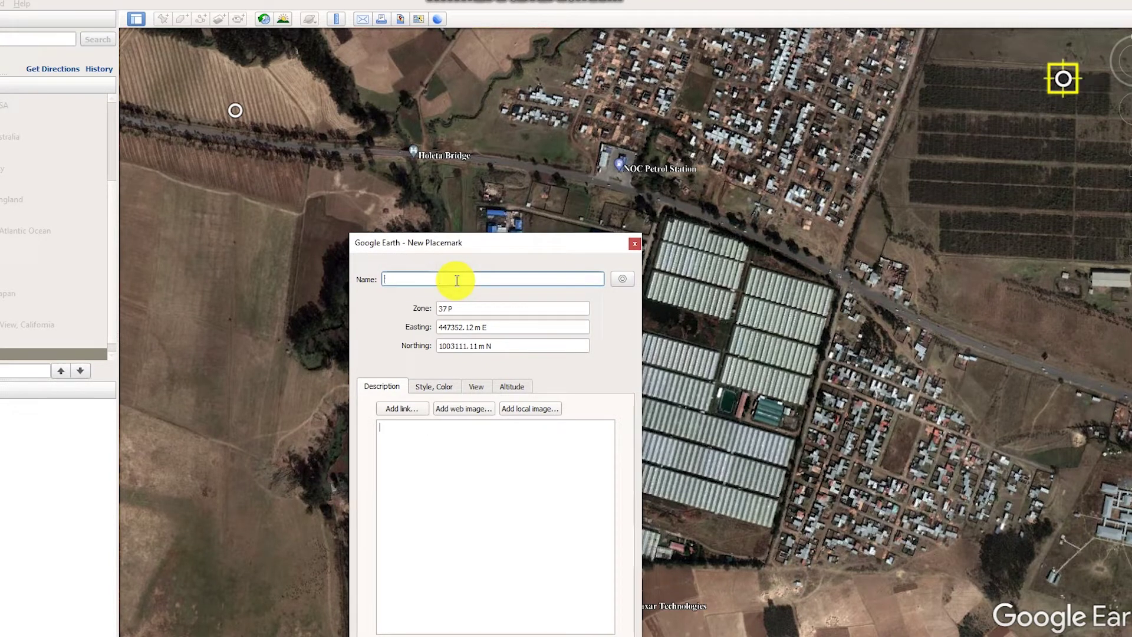
{"action": "left_click", "coordinate": [548, 635]}
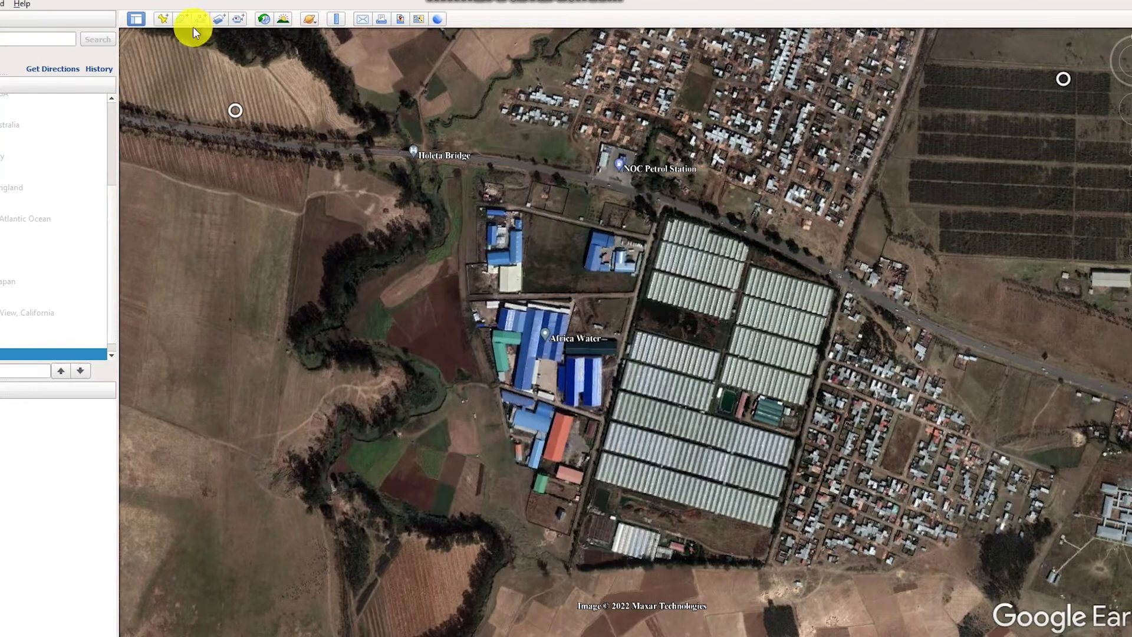
Add a third unnamed placemark in the lower-right area
{"action": "left_click", "coordinate": [164, 22]}
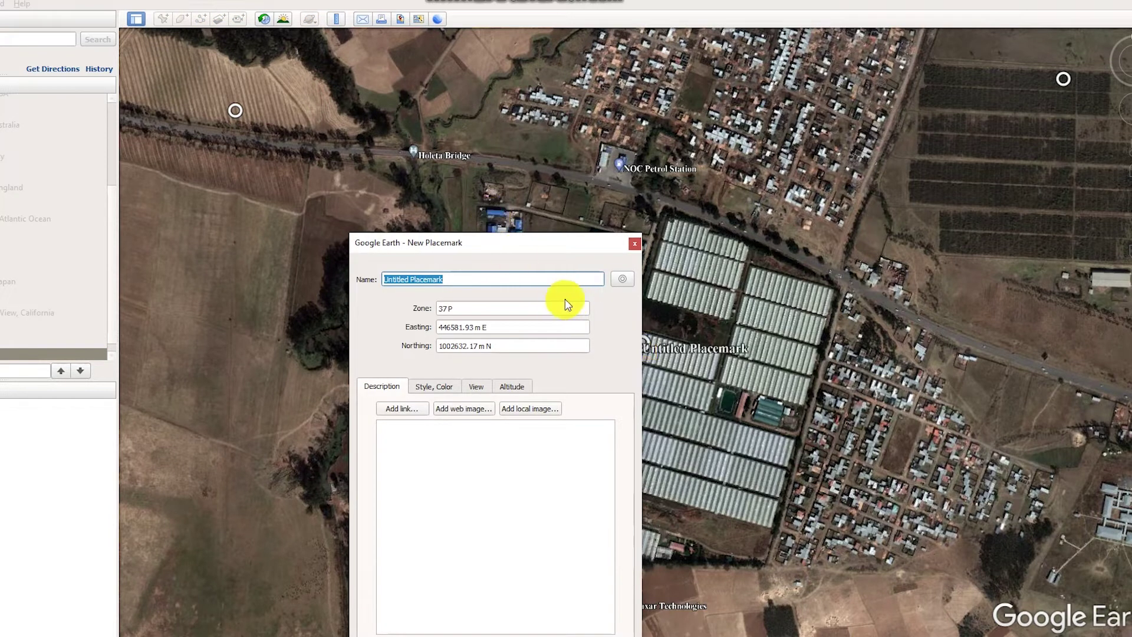
{"action": "left_click_drag", "start_coordinate": [538, 242], "coordinate": [445, 237]}
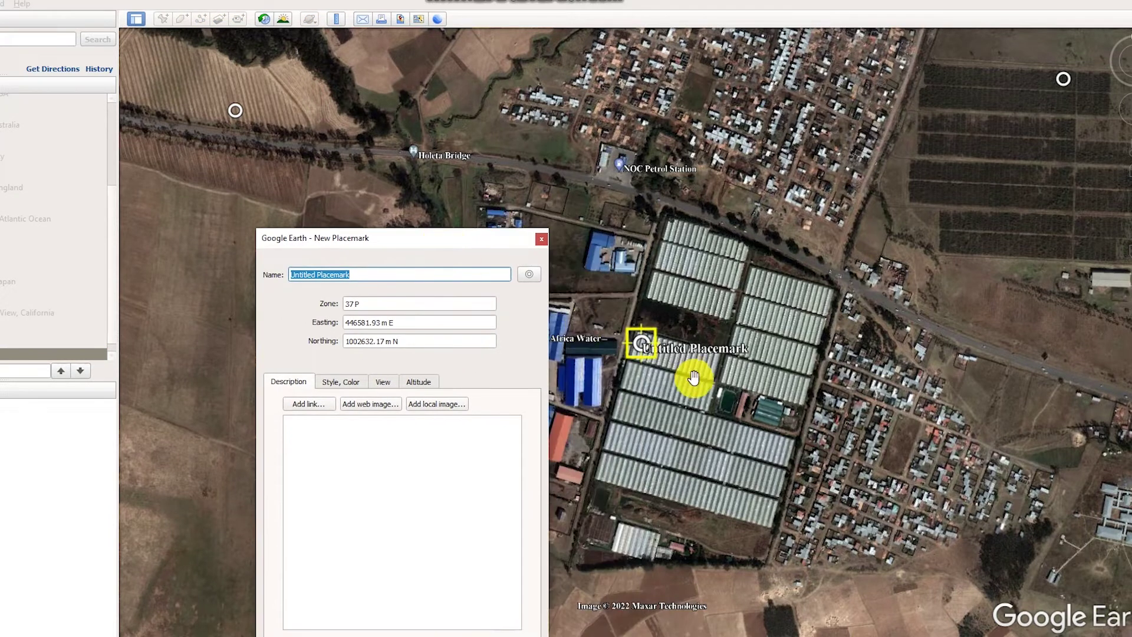
{"action": "left_click_drag", "start_coordinate": [646, 354], "coordinate": [1112, 573]}
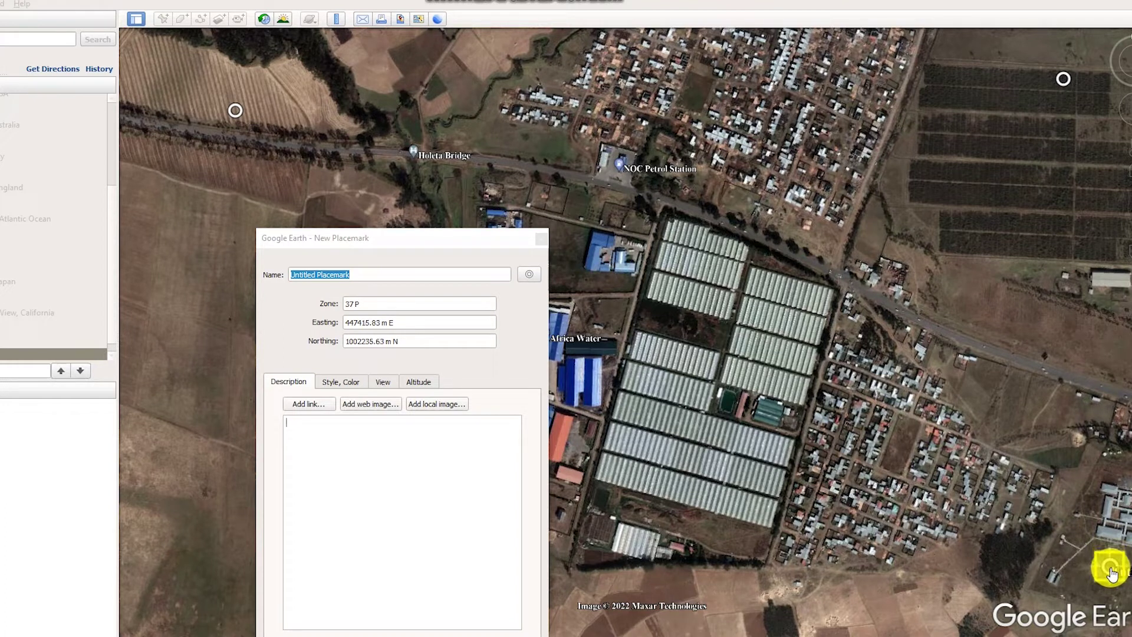
{"action": "left_click", "coordinate": [363, 274]}
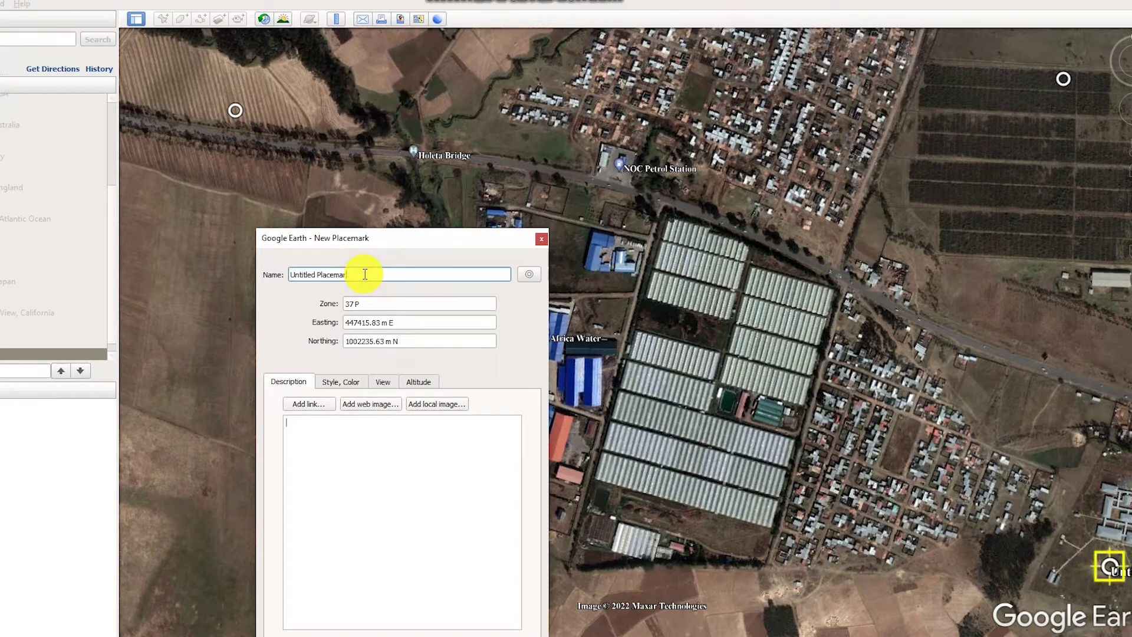
{"action": "key", "text": "BackSpace"}
{"action": "key", "text": "BackSpace"}
{"action": "key", "text": "BackSpace"}
{"action": "key", "text": "BackSpace"}
{"action": "key", "text": "BackSpace"}
{"action": "key", "text": "BackSpace"}
{"action": "key", "text": "BackSpace"}
{"action": "key", "text": "BackSpace"}
{"action": "key", "text": "BackSpace"}
{"action": "key", "text": "BackSpace"}
{"action": "key", "text": "BackSpace"}
{"action": "key", "text": "BackSpace"}
{"action": "key", "text": "BackSpace"}
{"action": "key", "text": "BackSpace"}
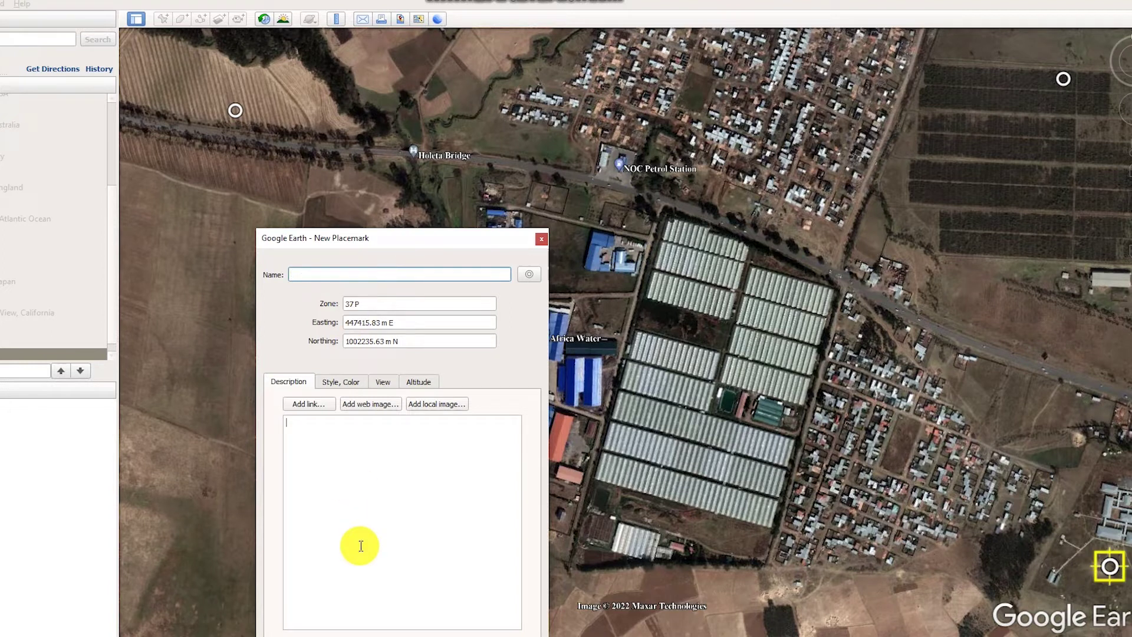
{"action": "left_click", "coordinate": [465, 634]}
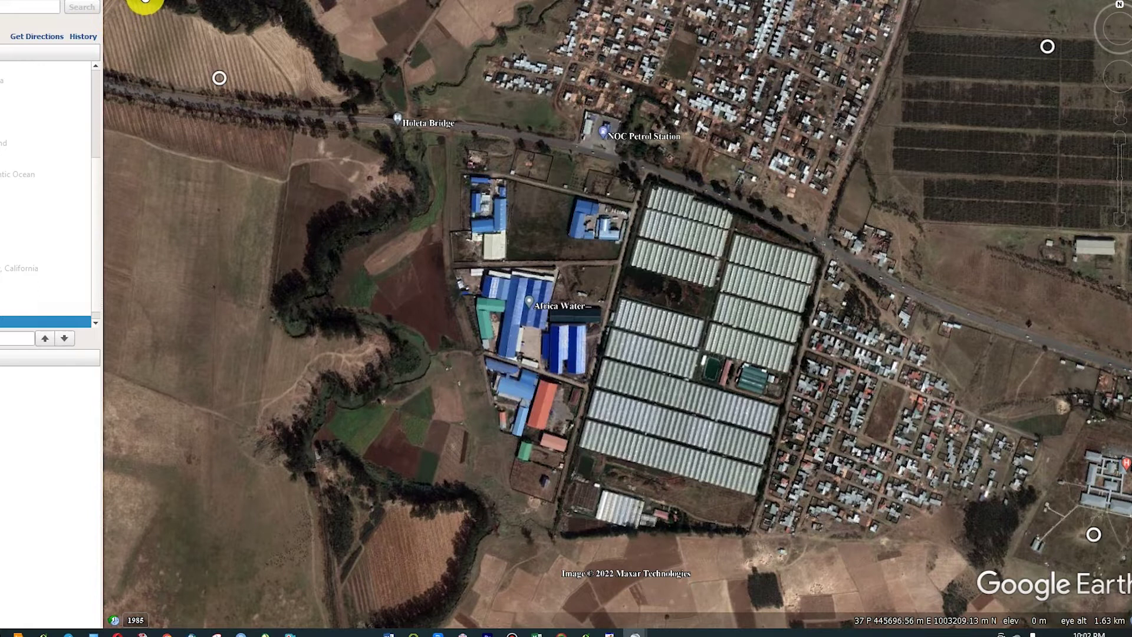
Add a fourth unnamed placemark at the lower-left field corner
{"action": "left_click", "coordinate": [147, 1]}
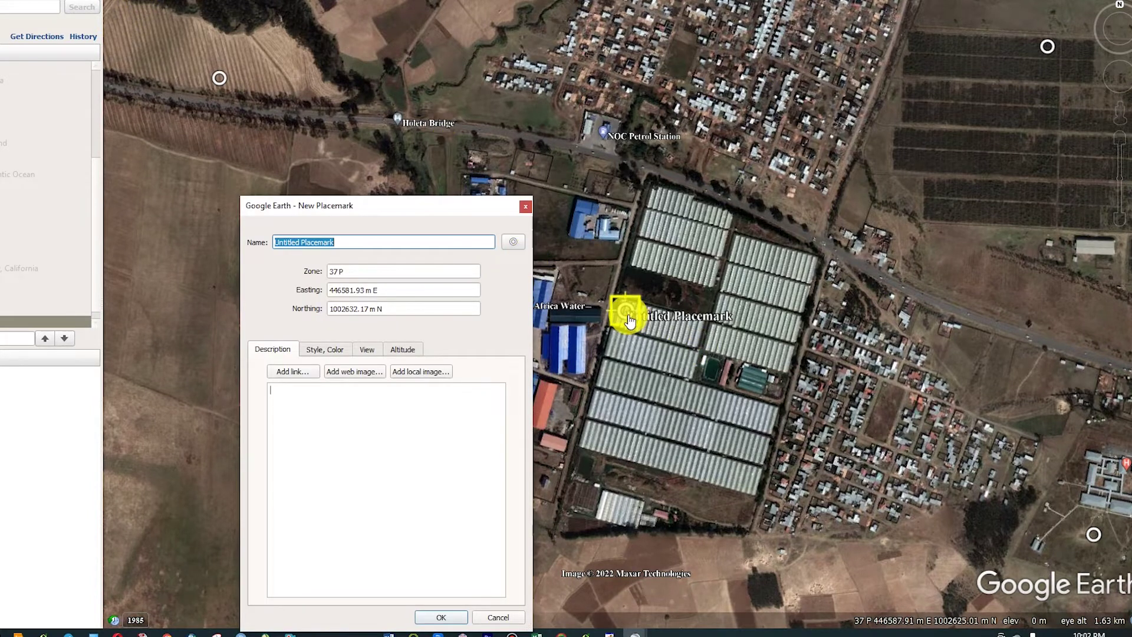
{"action": "left_click_drag", "start_coordinate": [626, 310], "coordinate": [149, 570]}
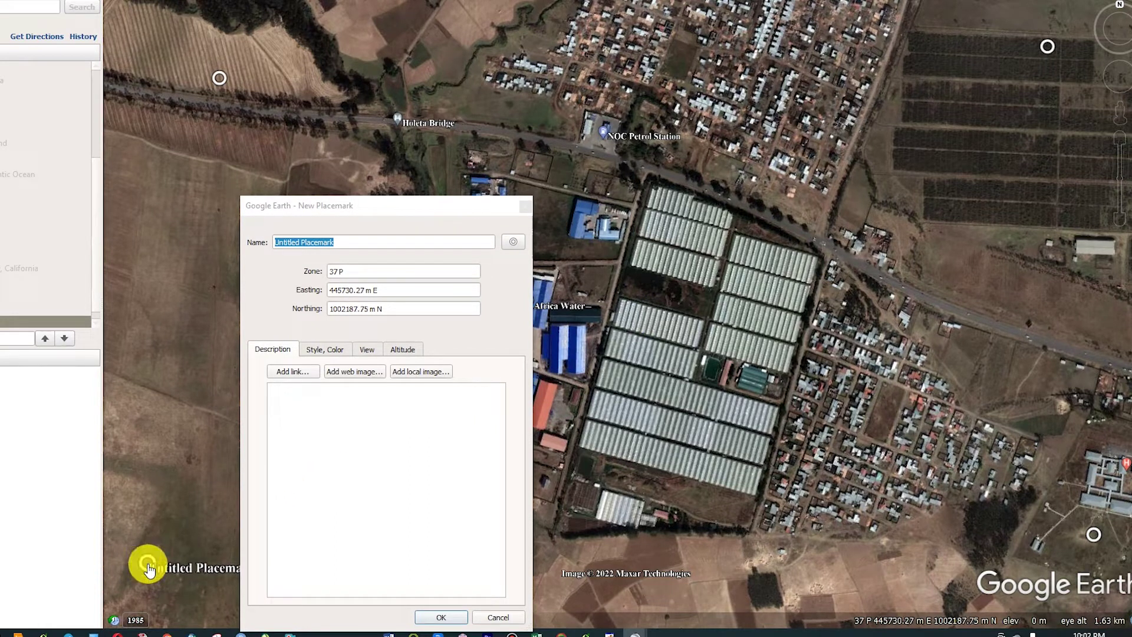
{"action": "left_click", "coordinate": [306, 449]}
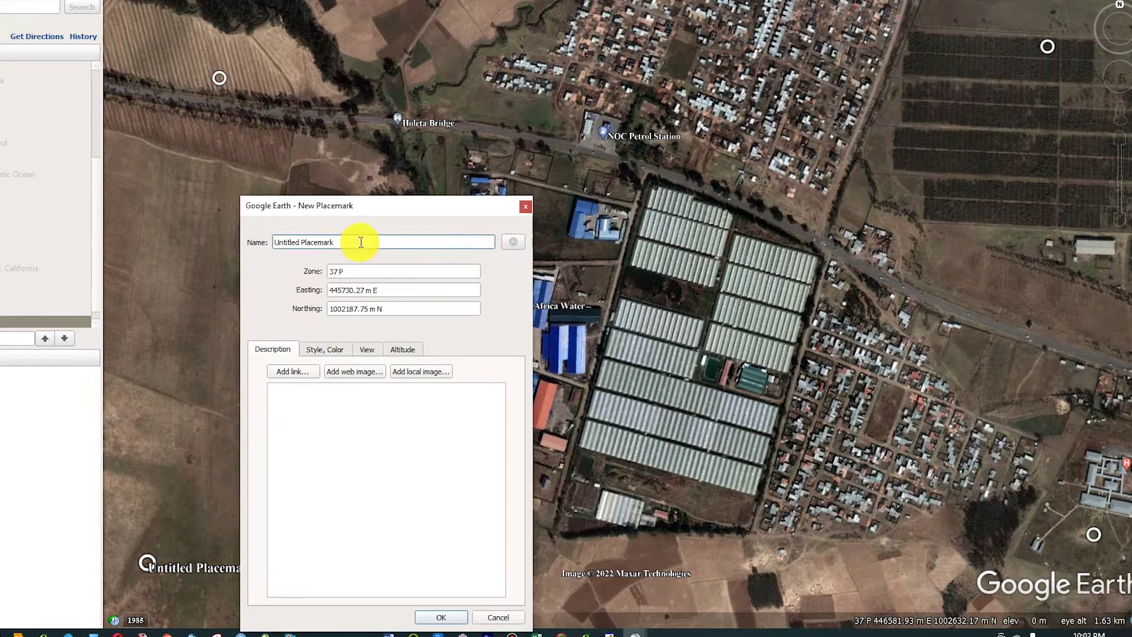
{"action": "key", "text": "BackSpace"}
{"action": "key", "text": "BackSpace"}
{"action": "key", "text": "BackSpace"}
{"action": "key", "text": "BackSpace"}
{"action": "key", "text": "BackSpace"}
{"action": "key", "text": "BackSpace"}
{"action": "key", "text": "BackSpace"}
{"action": "key", "text": "BackSpace"}
{"action": "key", "text": "BackSpace"}
{"action": "key", "text": "BackSpace"}
{"action": "key", "text": "BackSpace"}
{"action": "key", "text": "BackSpace"}
{"action": "key", "text": "BackSpace"}
{"action": "key", "text": "BackSpace"}
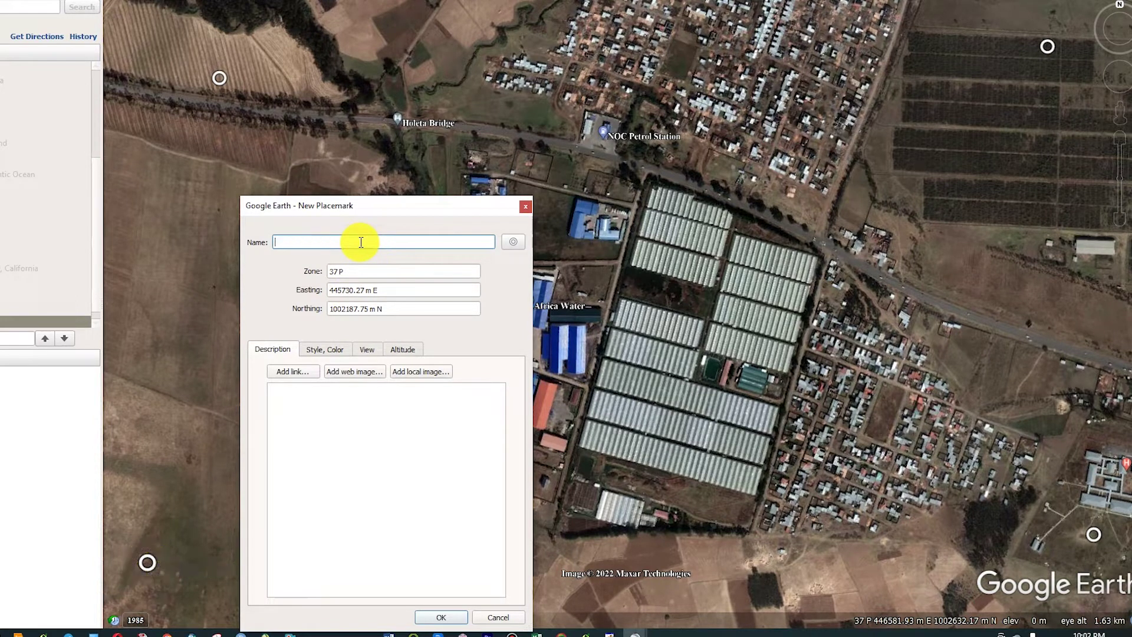
{"action": "left_click", "coordinate": [448, 615]}
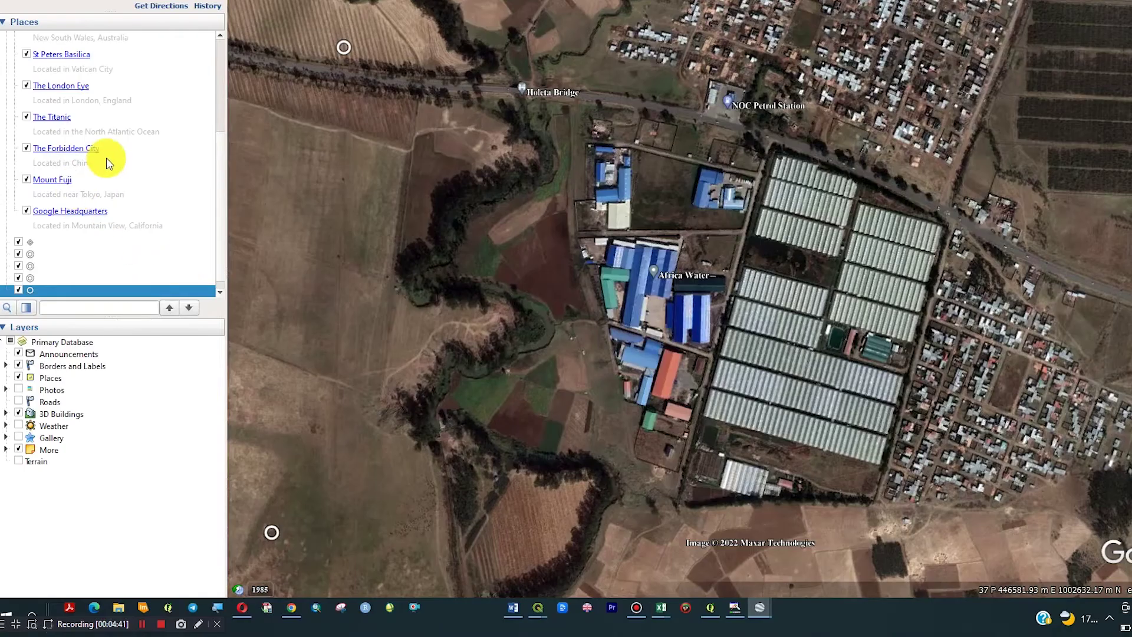
Move the upper-left placemark slightly north-west near the road through its Properties and confirm
{"action": "left_click", "coordinate": [19, 255]}
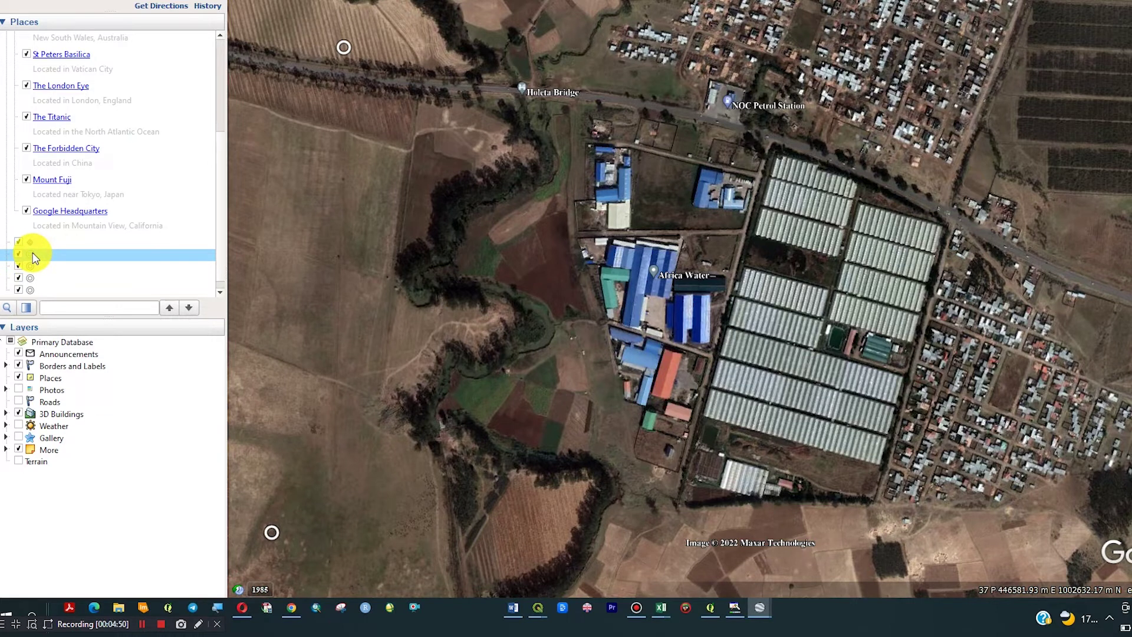
{"action": "right_click", "coordinate": [33, 253]}
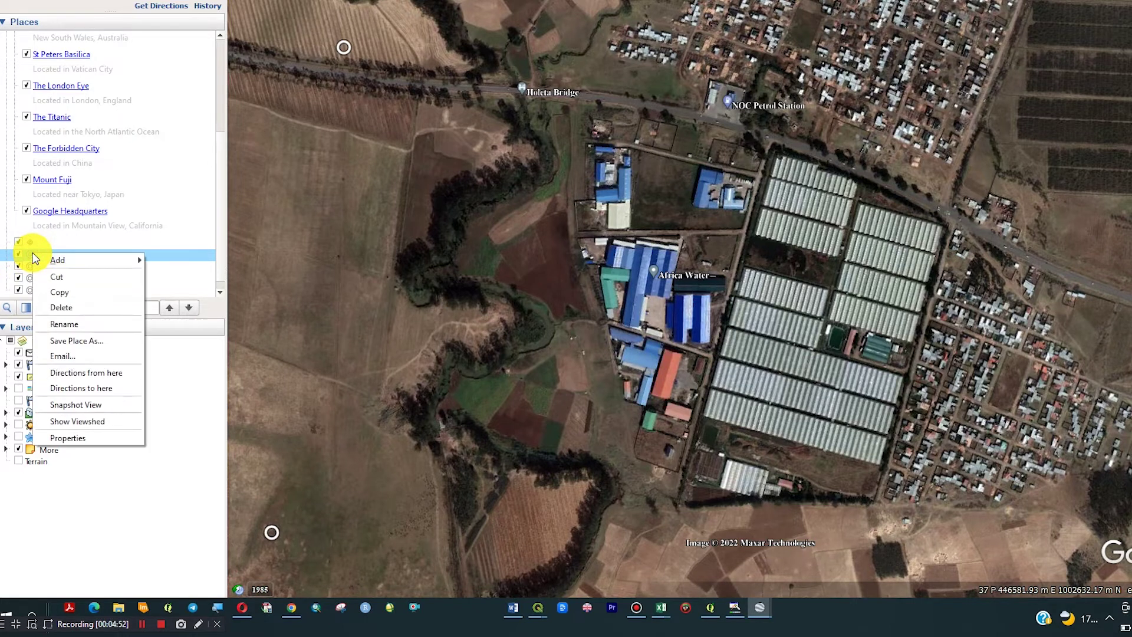
{"action": "left_click", "coordinate": [96, 436]}
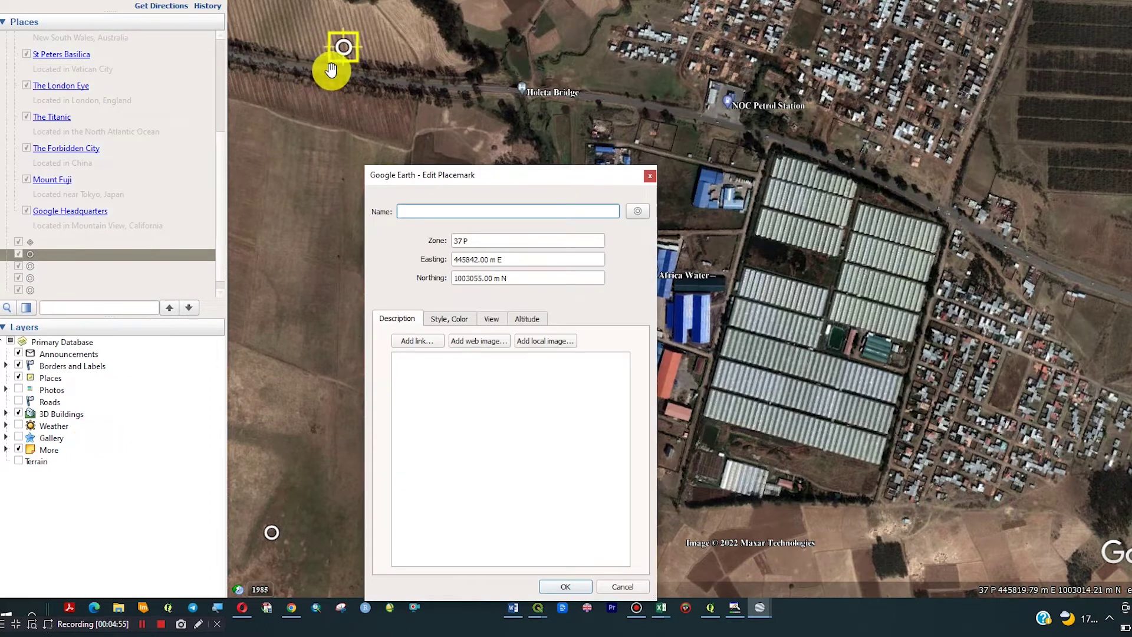
{"action": "left_click_drag", "start_coordinate": [345, 54], "coordinate": [266, 0]}
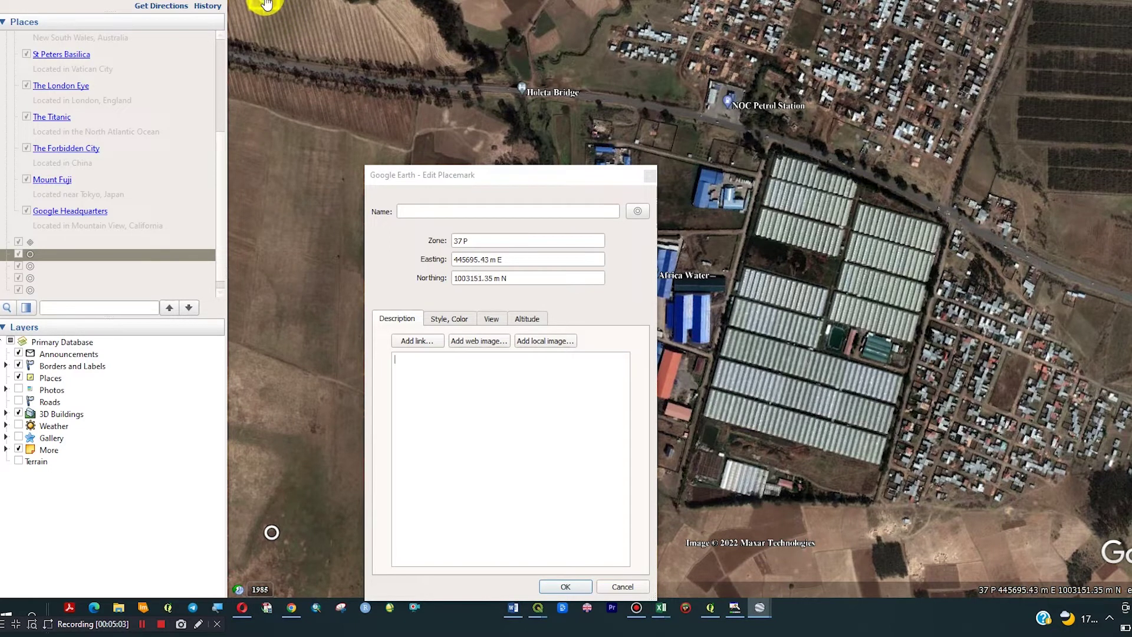
{"action": "left_click_drag", "start_coordinate": [267, 5], "coordinate": [266, 5]}
{"action": "left_click_drag", "start_coordinate": [525, 174], "coordinate": [550, 86]}
{"action": "left_click", "coordinate": [624, 382]}
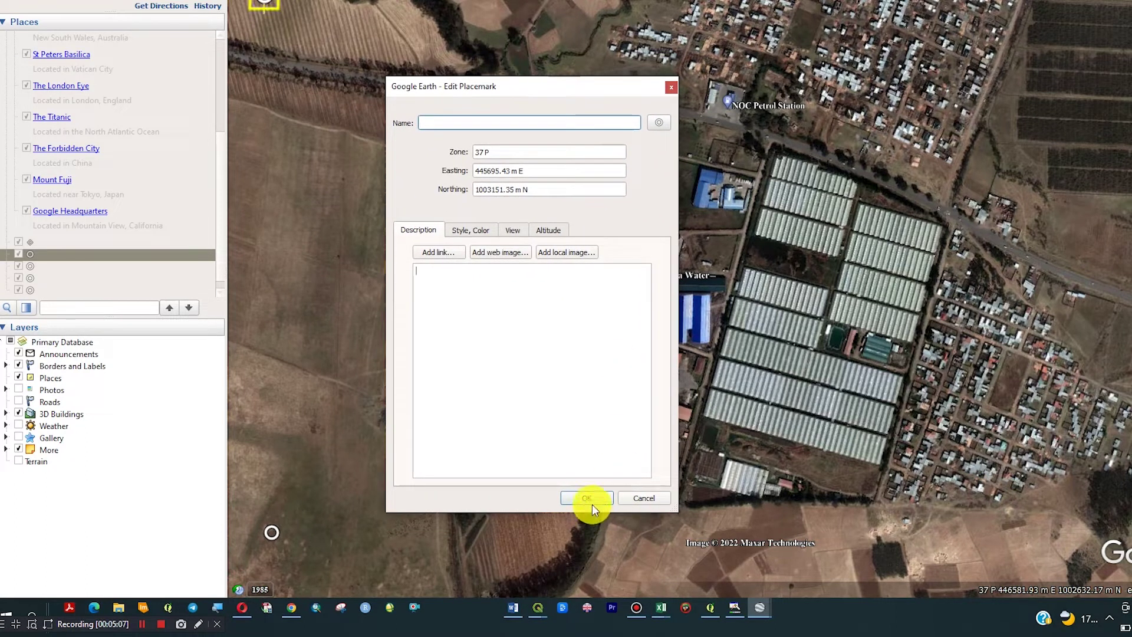
{"action": "left_click", "coordinate": [588, 498]}
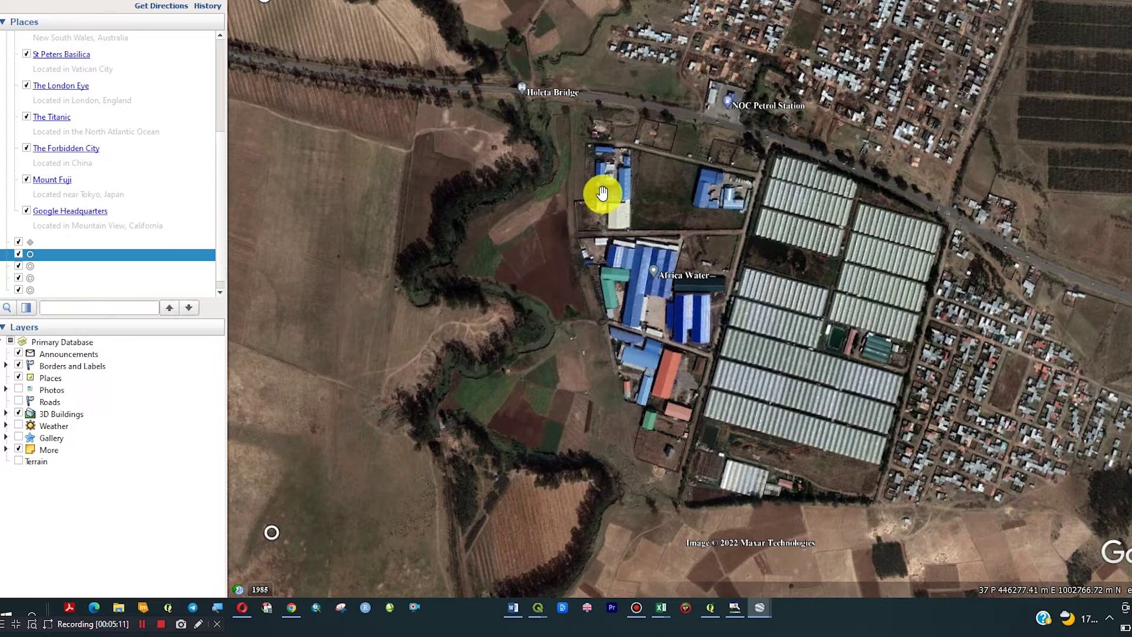
Create a Places folder named GCP and drag a placemark into it
{"action": "right_click", "coordinate": [71, 260]}
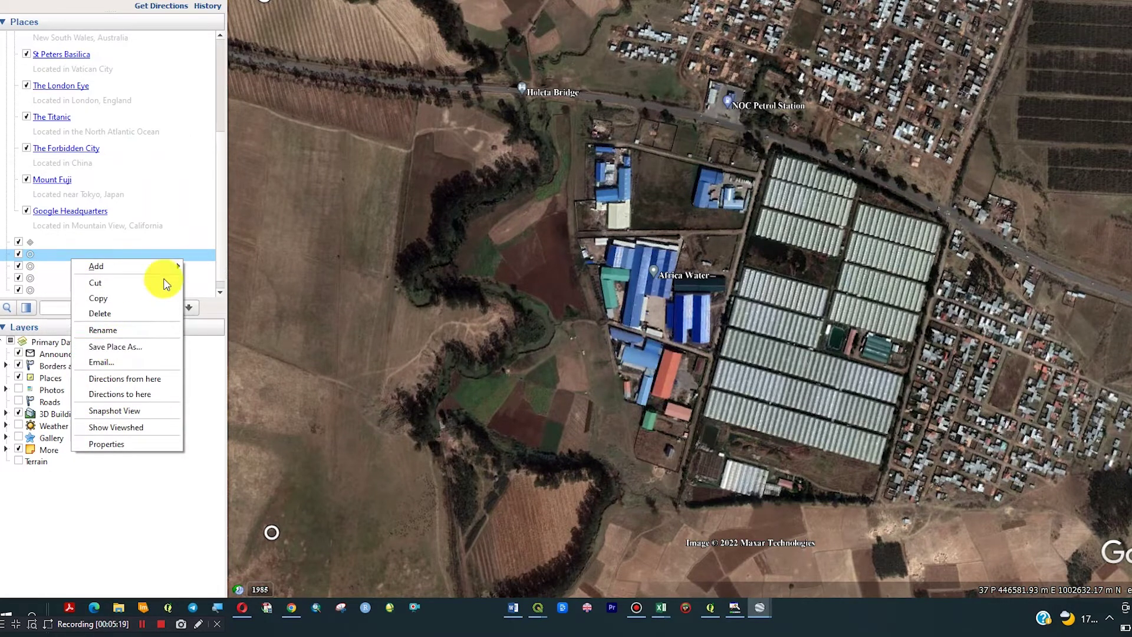
{"action": "mouse_move", "coordinate": [159, 266]}
{"action": "left_click", "coordinate": [218, 266]}
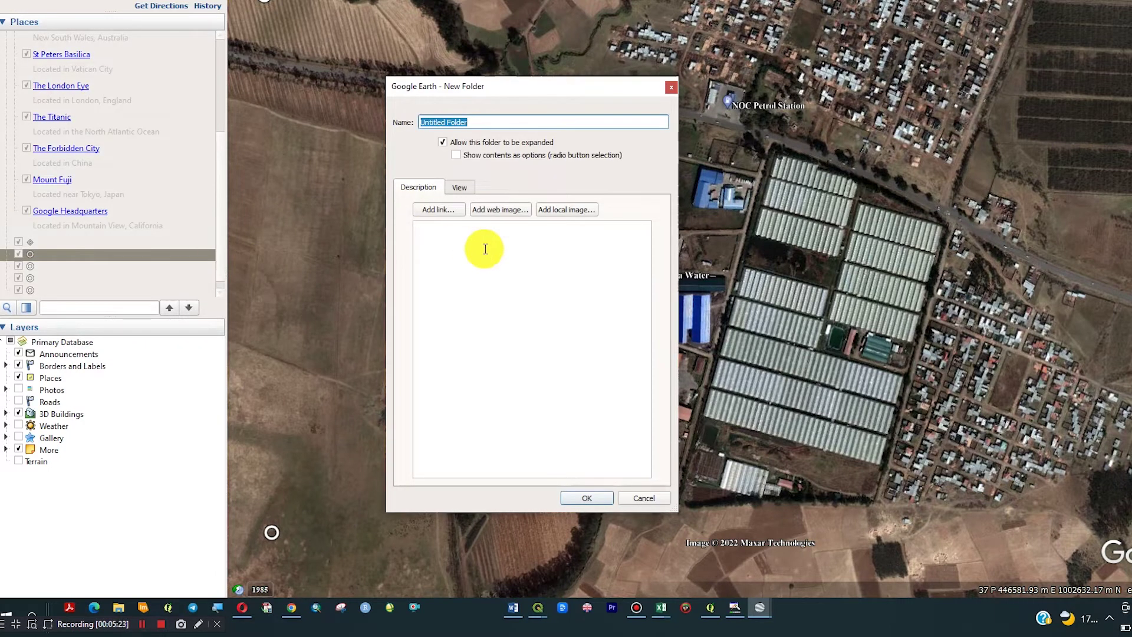
{"action": "left_click", "coordinate": [485, 248]}
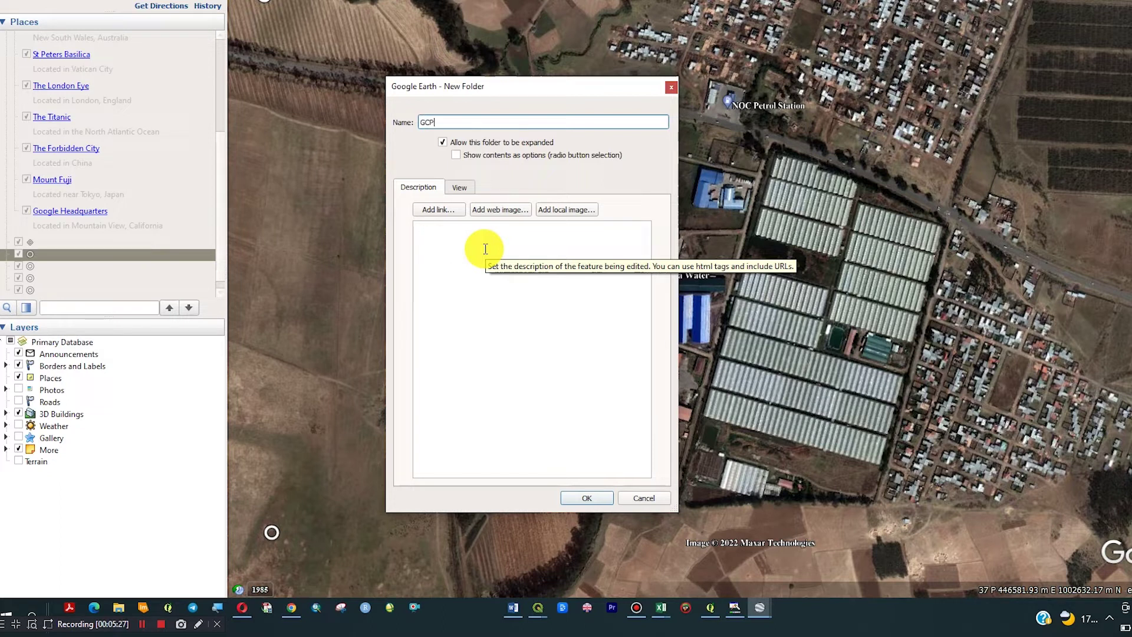
{"action": "left_click", "coordinate": [596, 497]}
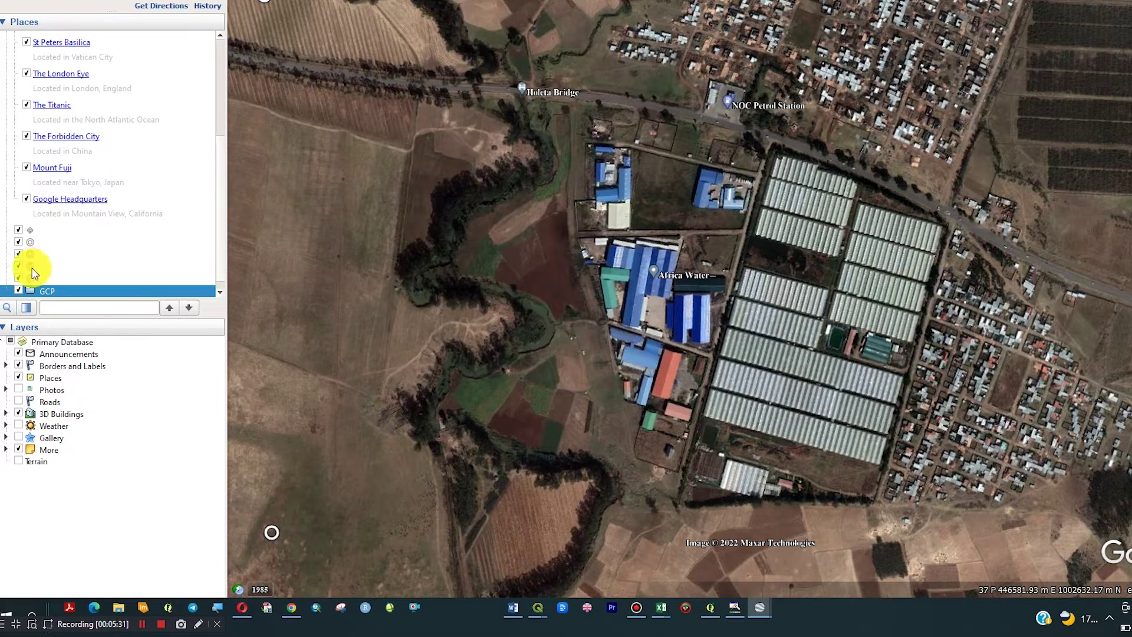
{"action": "mouse_move", "coordinate": [26, 278]}
{"action": "left_mouse_down"}
{"action": "mouse_move", "coordinate": [30, 254]}
{"action": "mouse_move", "coordinate": [31, 270]}
{"action": "left_mouse_up"}
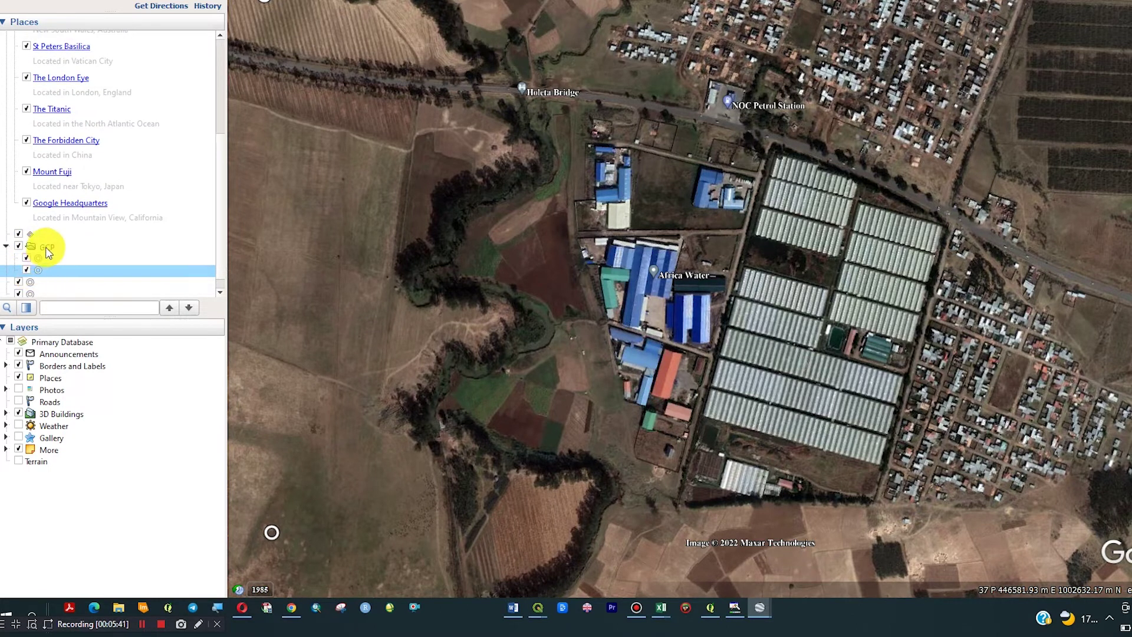
{"action": "left_click", "coordinate": [46, 249]}
{"action": "right_click", "coordinate": [48, 251]}
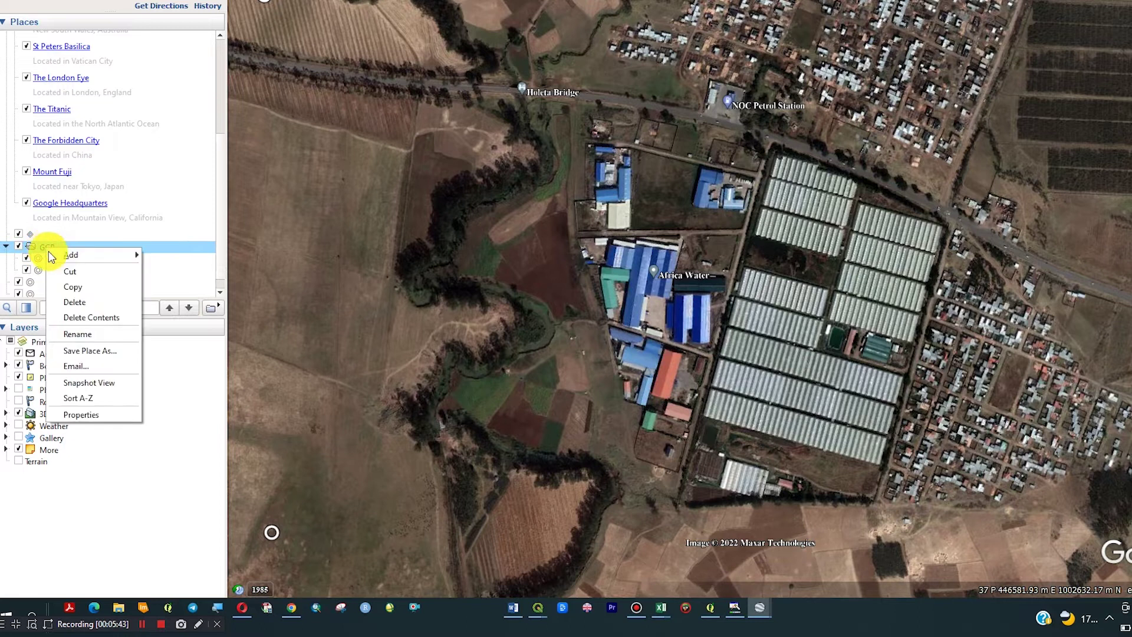
Save the GCP folder to GCP.kmz on the Desktop, overwriting the existing file
{"action": "left_click", "coordinate": [112, 351]}
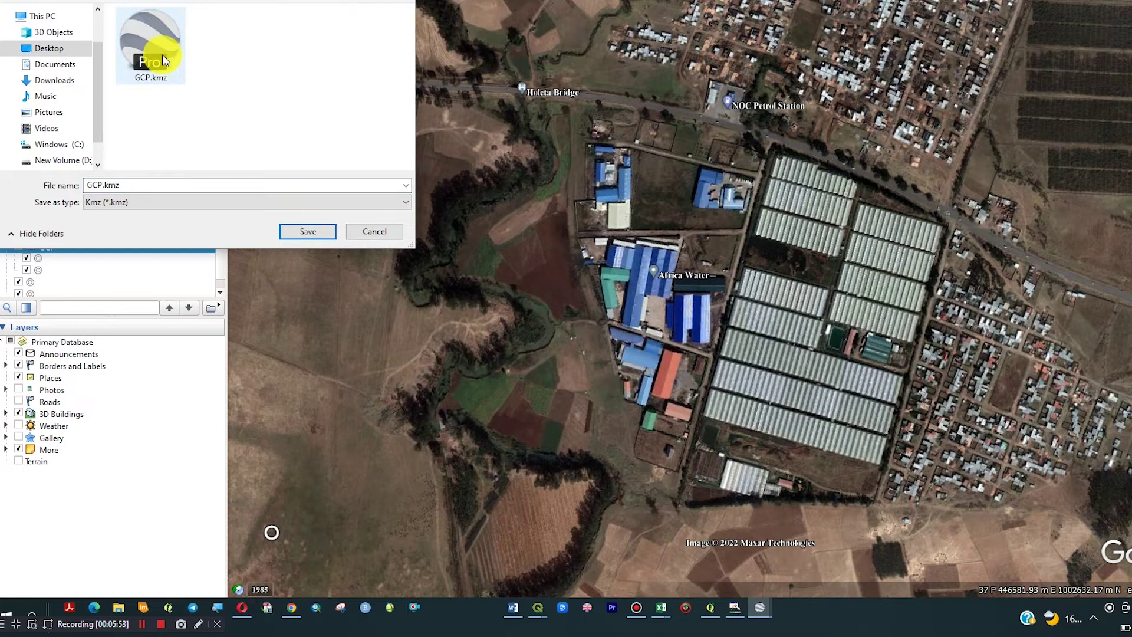
{"action": "left_click", "coordinate": [163, 59]}
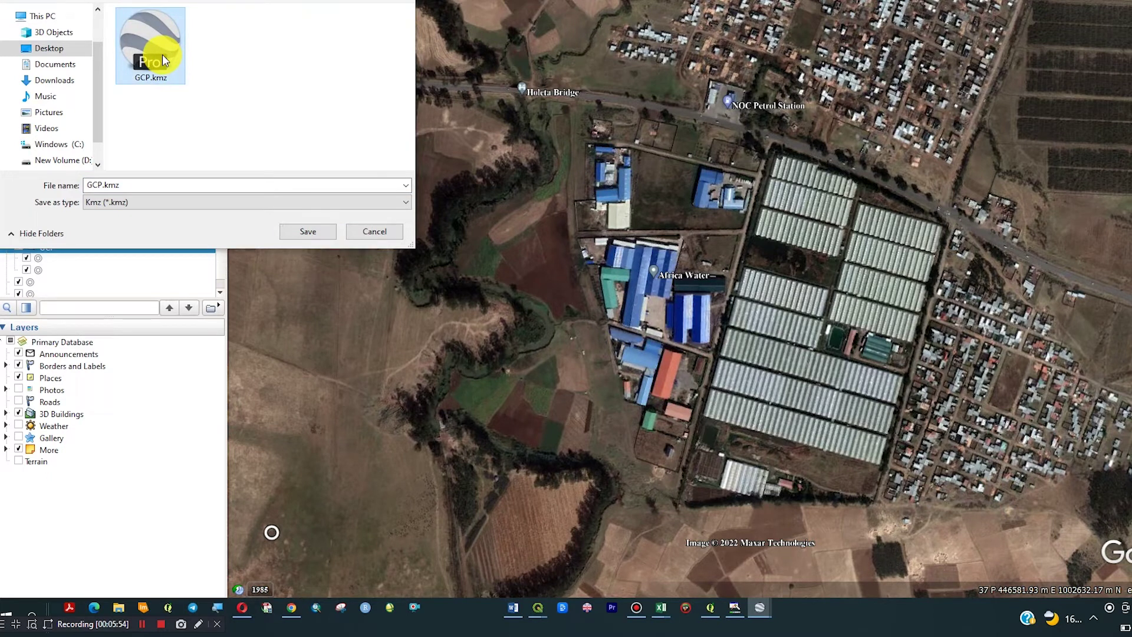
{"action": "left_click", "coordinate": [305, 232]}
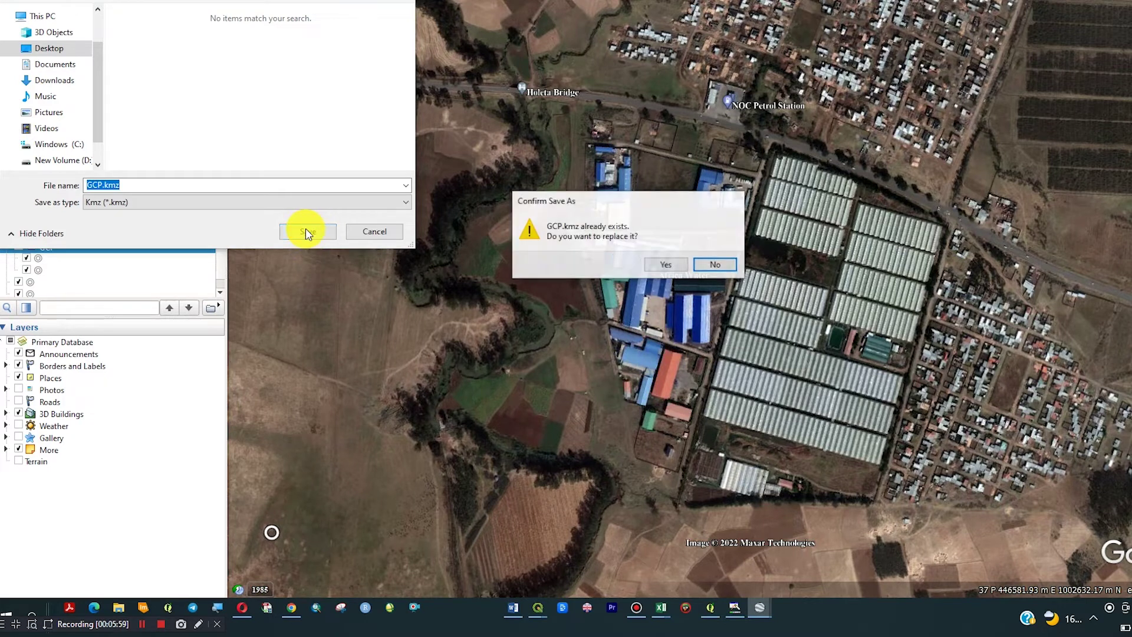
{"action": "left_click", "coordinate": [661, 266]}
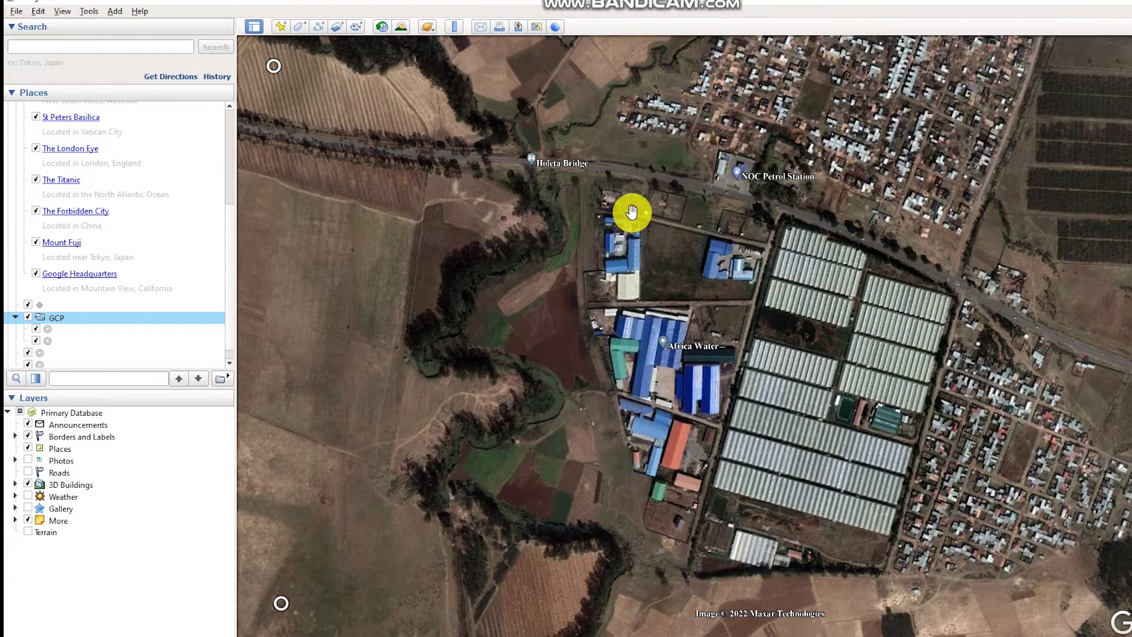
Export the view as an image with title, description and scale hidden at Maximum 4800x2821
{"action": "left_click", "coordinate": [17, 13]}
{"action": "mouse_move", "coordinate": [110, 37]}
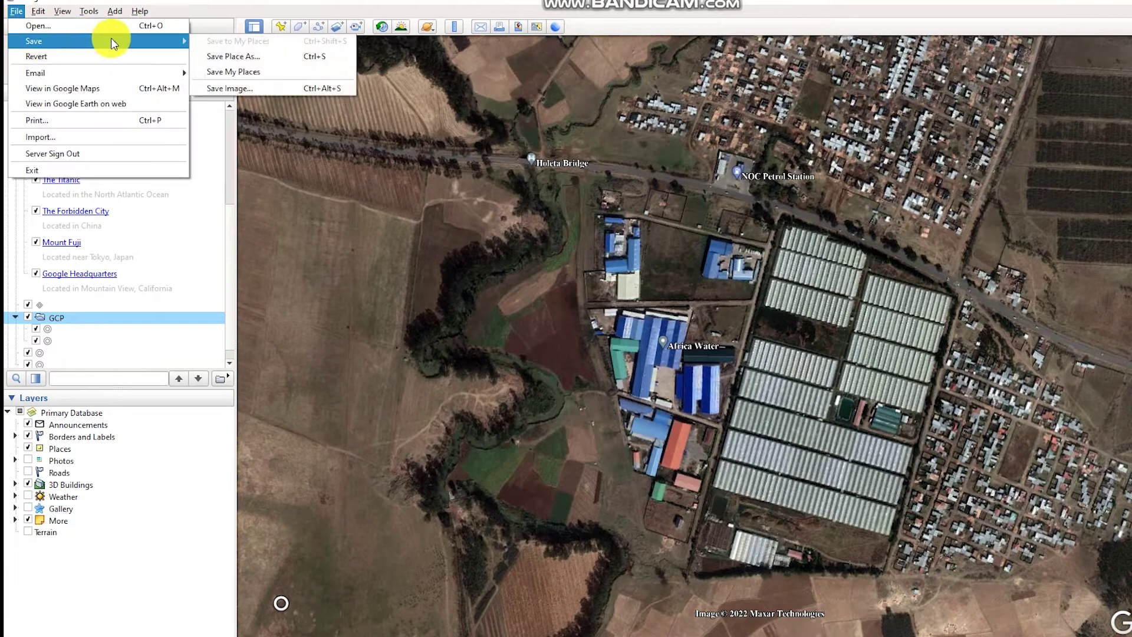
{"action": "left_click", "coordinate": [228, 90]}
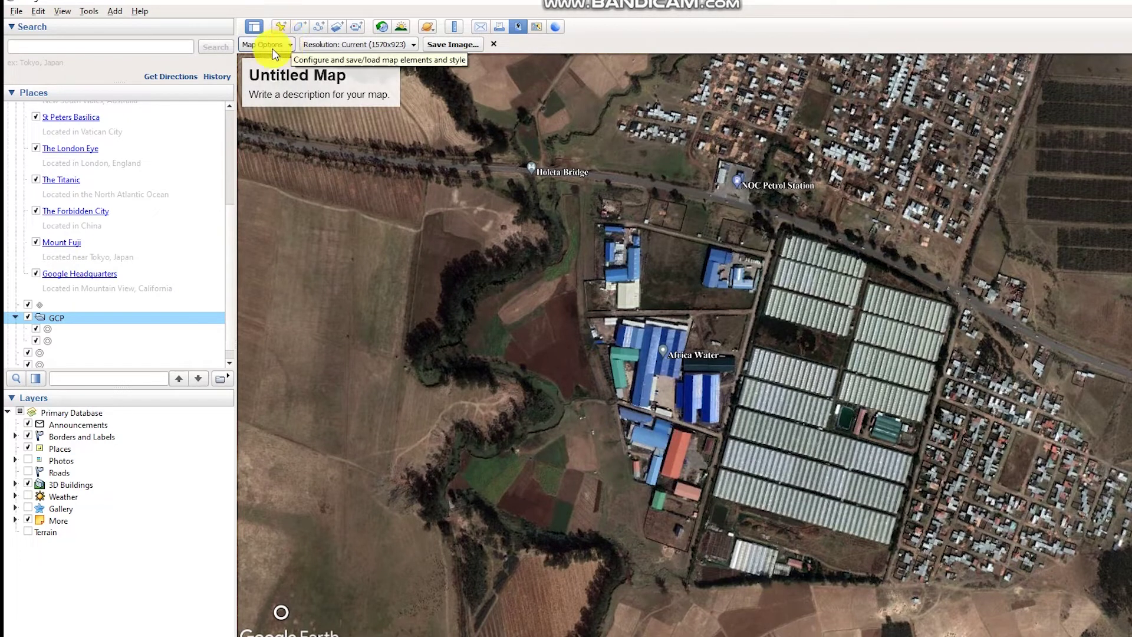
{"action": "left_click", "coordinate": [293, 49]}
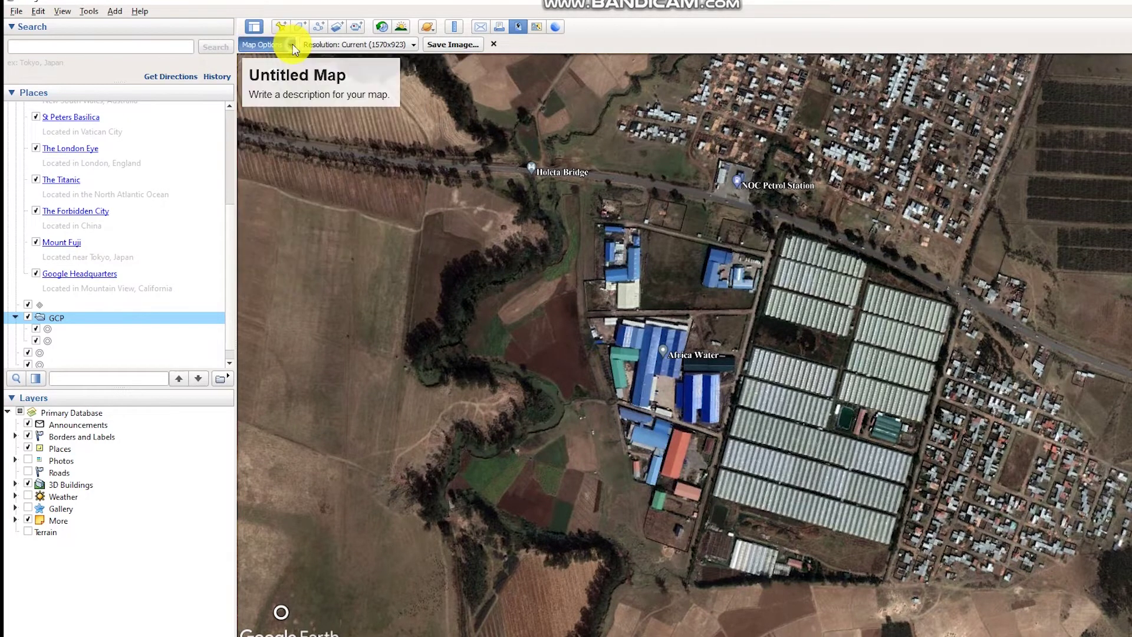
{"action": "left_click", "coordinate": [267, 76]}
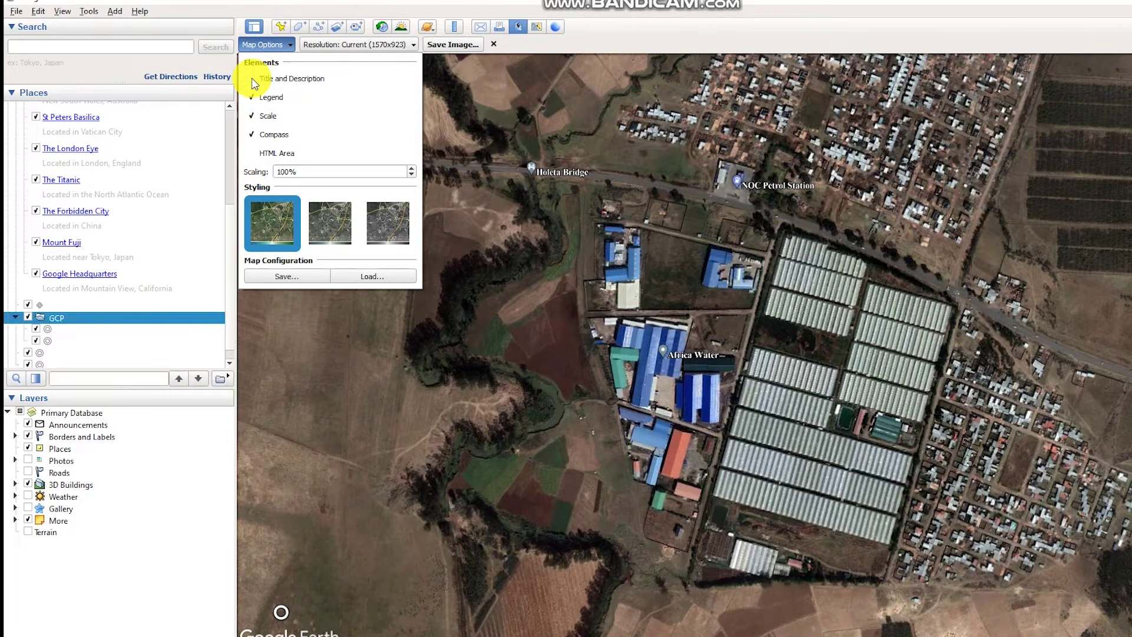
{"action": "left_click", "coordinate": [264, 118]}
{"action": "left_click", "coordinate": [367, 44]}
{"action": "left_click", "coordinate": [367, 45]}
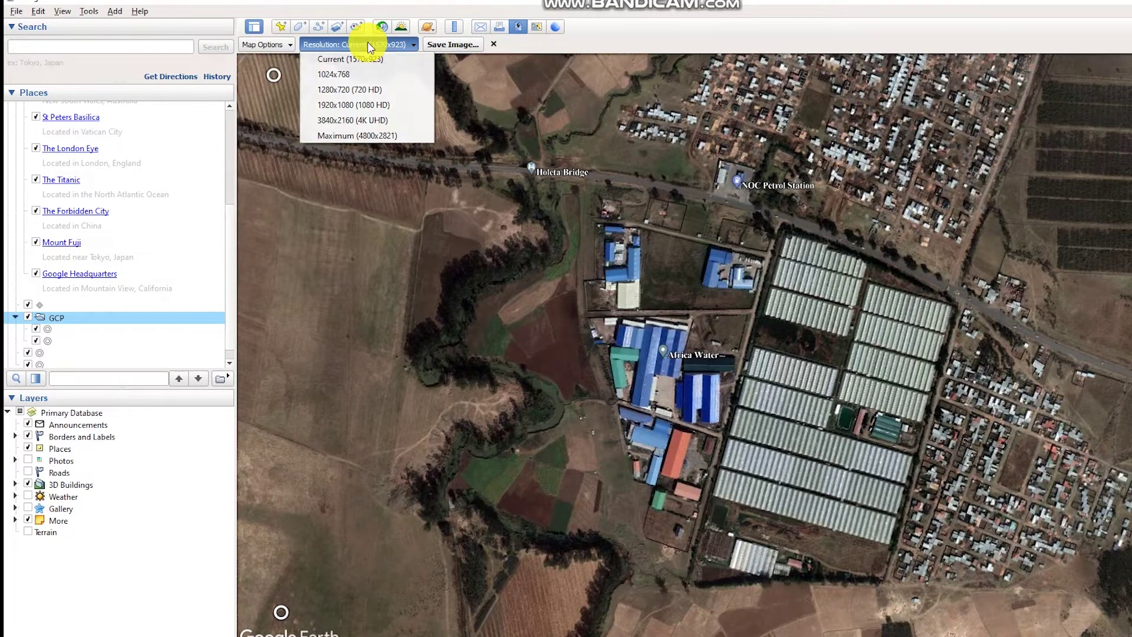
{"action": "left_click", "coordinate": [352, 136]}
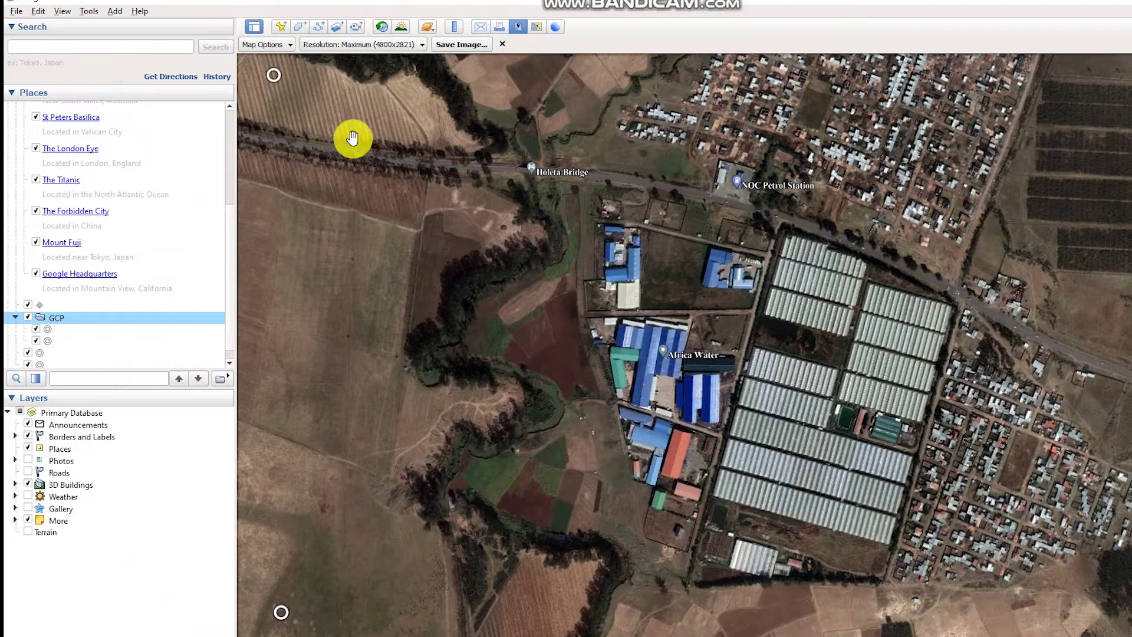
{"action": "left_click", "coordinate": [470, 48]}
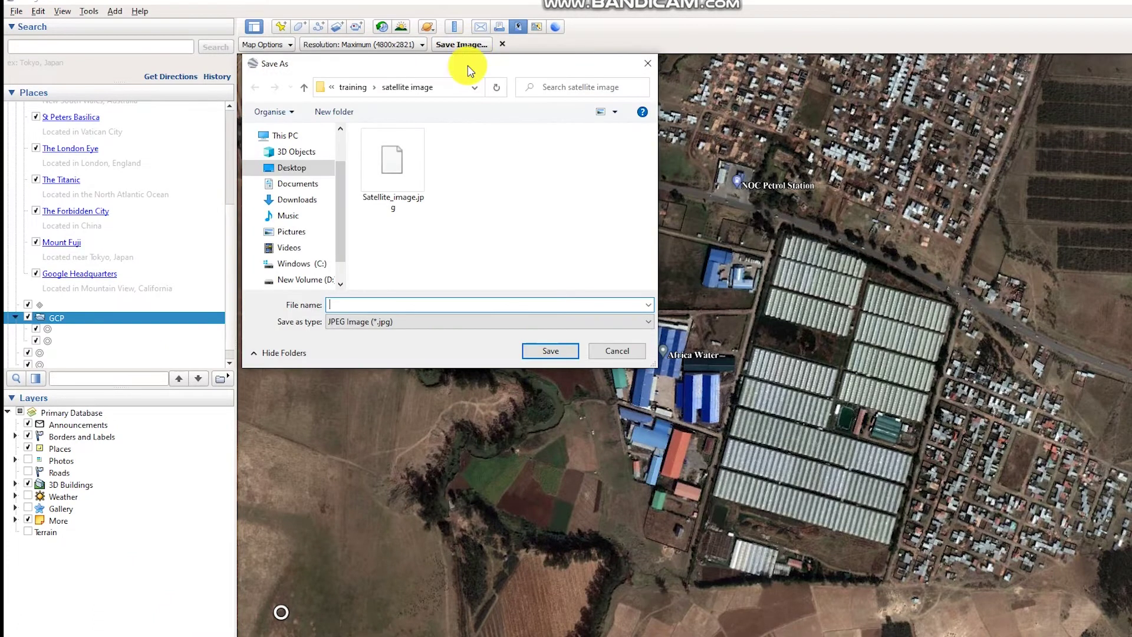
Save the image as Satellite_image1.jpg, then switch to the empty QGIS project
{"action": "left_click", "coordinate": [417, 163]}
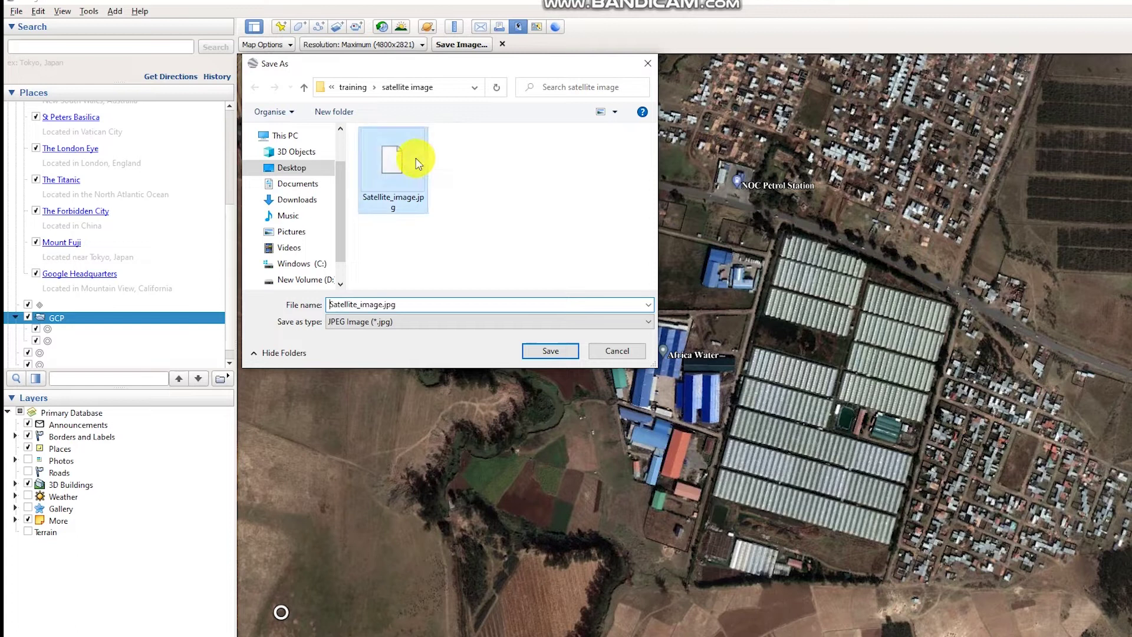
{"action": "double_click", "coordinate": [382, 305]}
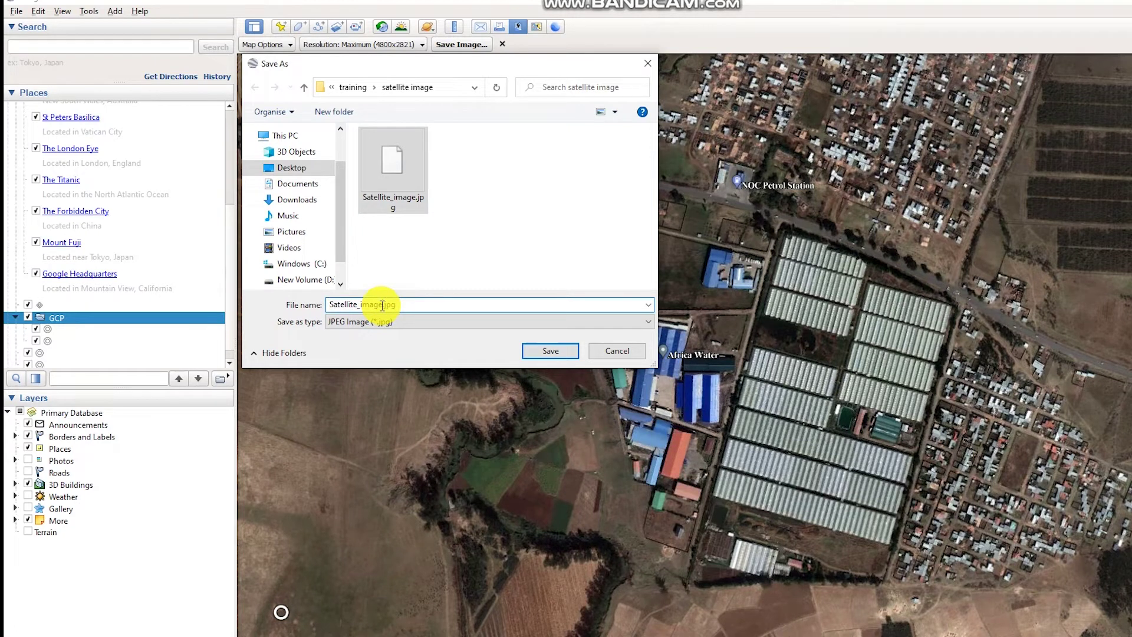
{"action": "type", "text": "1"}
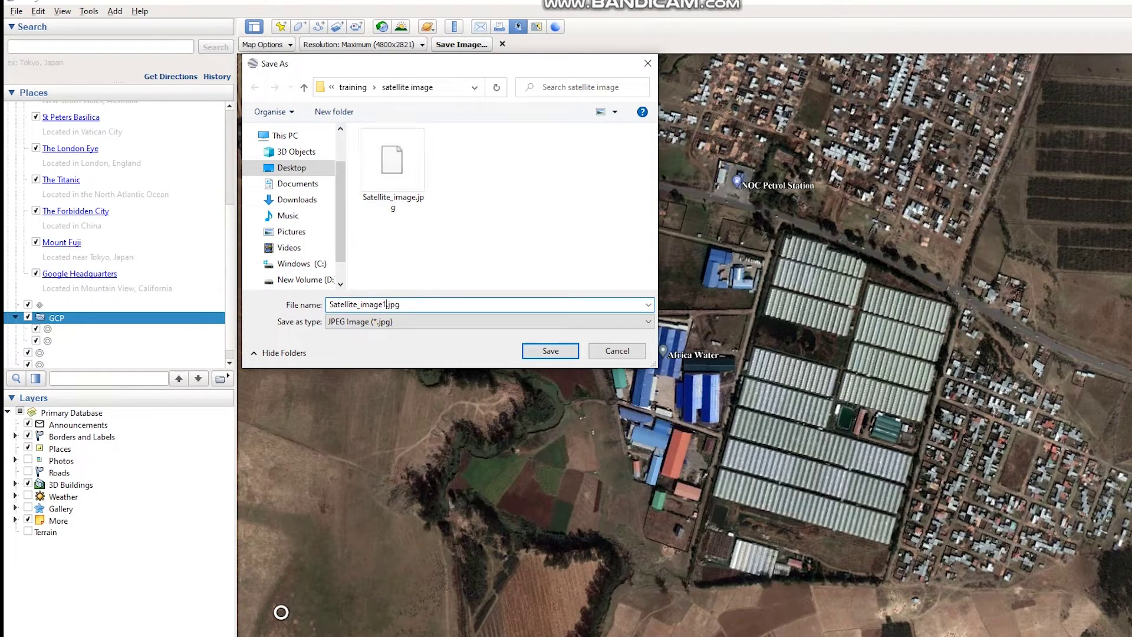
{"action": "left_click", "coordinate": [543, 353]}
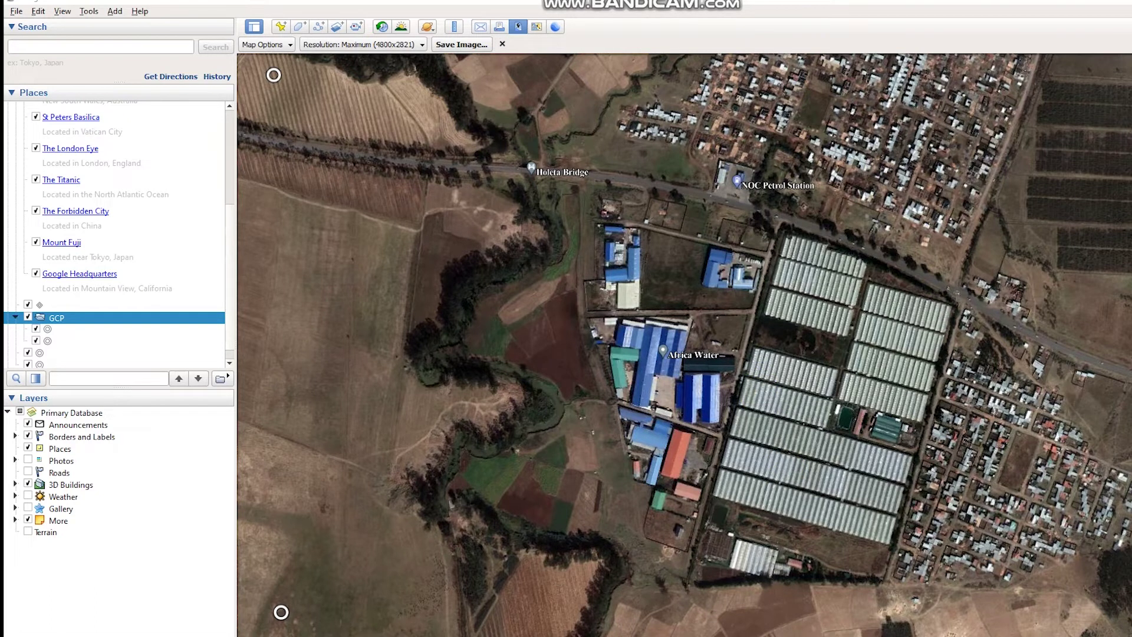
{"action": "mouse_move", "coordinate": [547, 636]}
{"action": "left_click", "coordinate": [602, 626]}
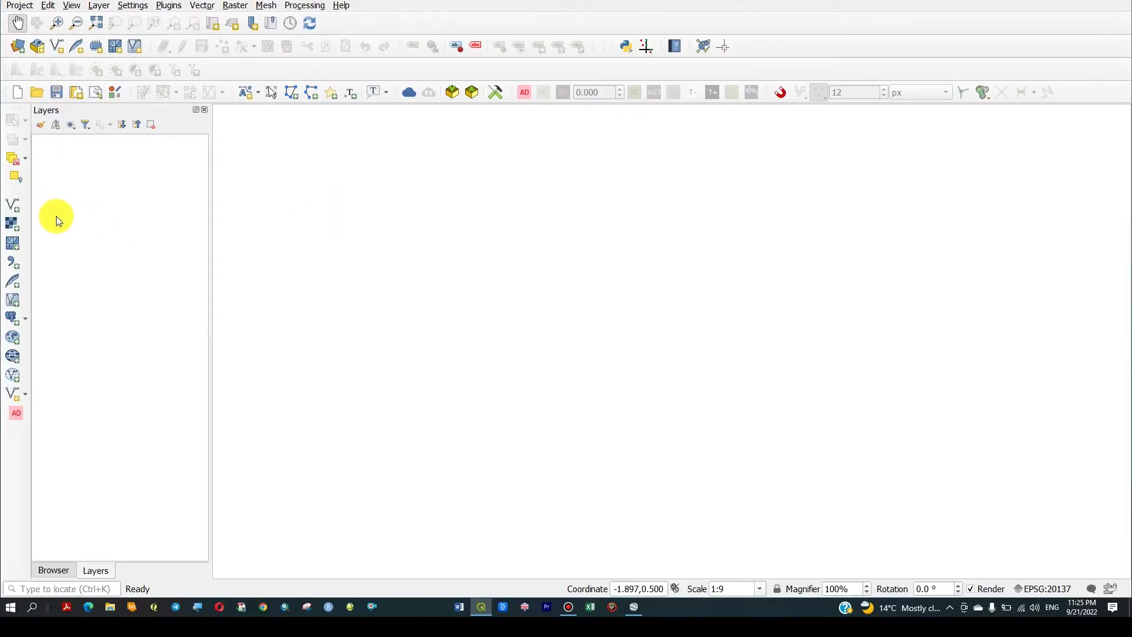
Add Satellite_image1.jpg as a raster layer and pan to frame the whole image
{"action": "left_click", "coordinate": [14, 227]}
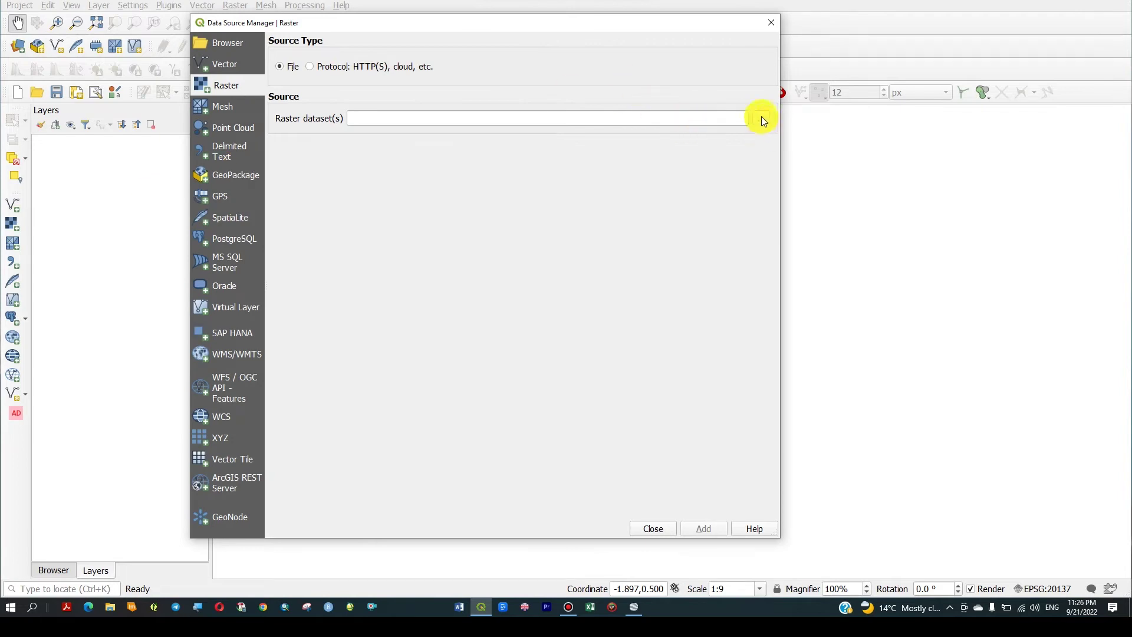
{"action": "left_click", "coordinate": [762, 116]}
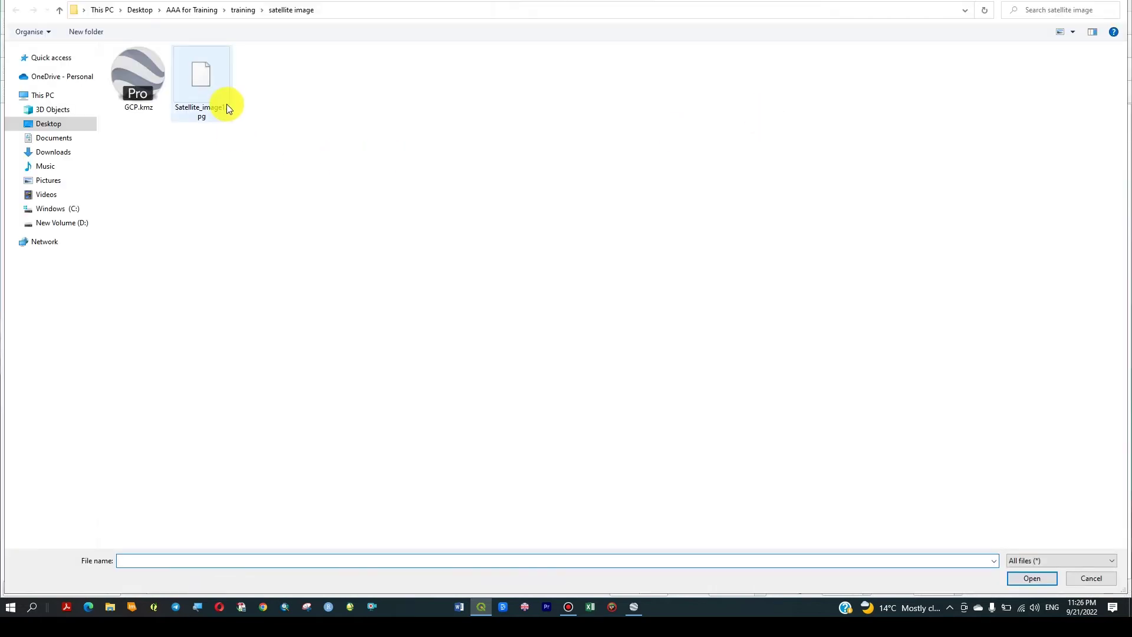
{"action": "left_click", "coordinate": [211, 104]}
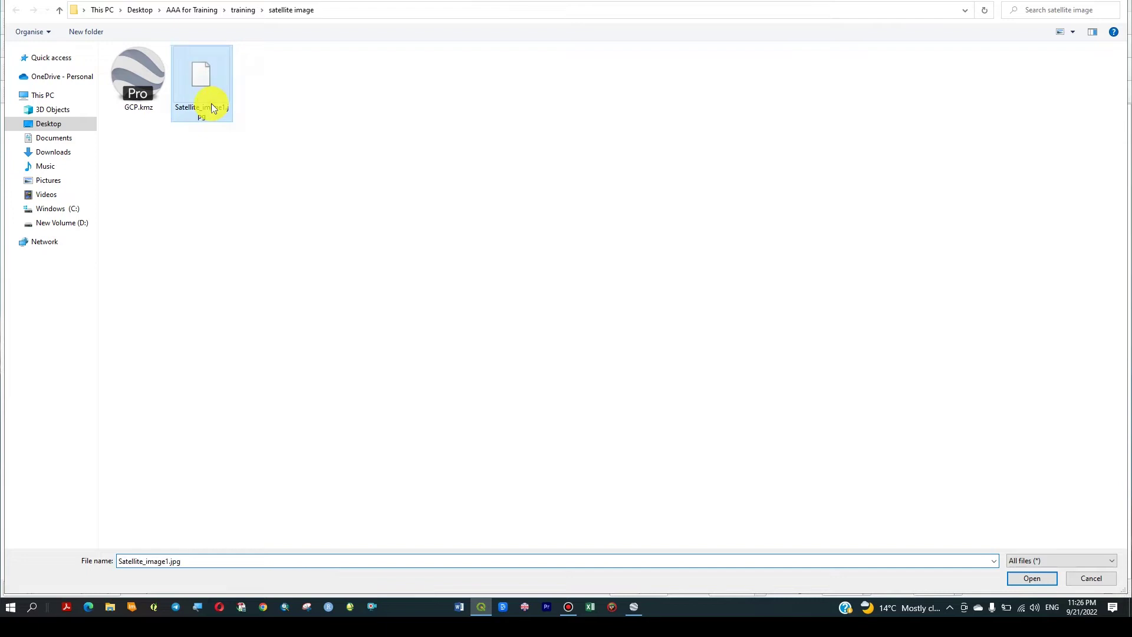
{"action": "double_click", "coordinate": [211, 106]}
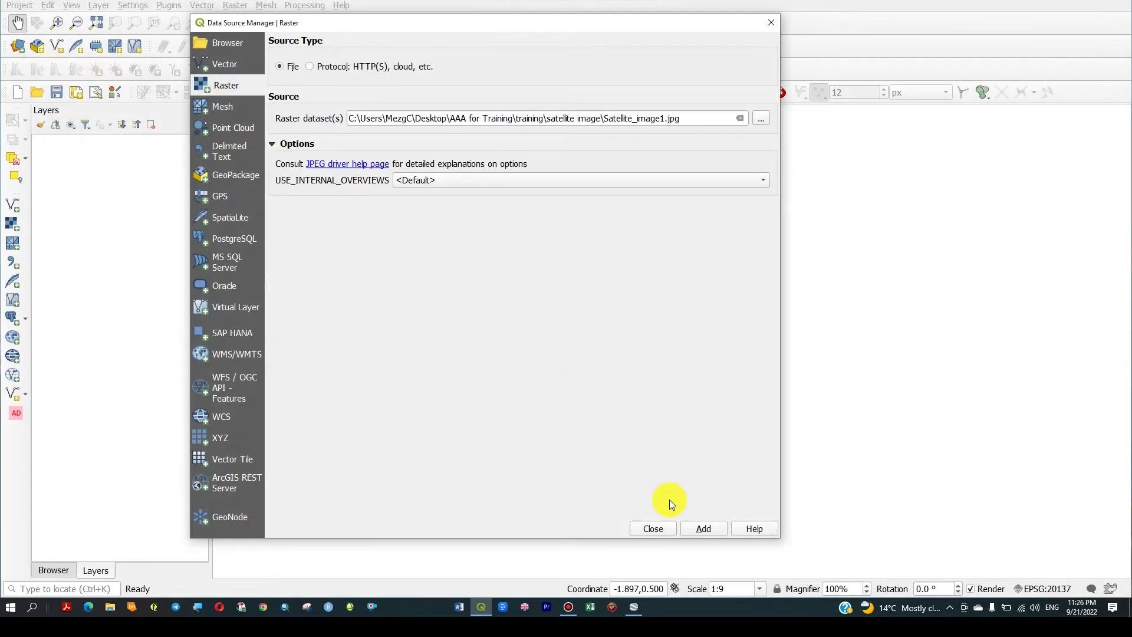
{"action": "left_click", "coordinate": [702, 529]}
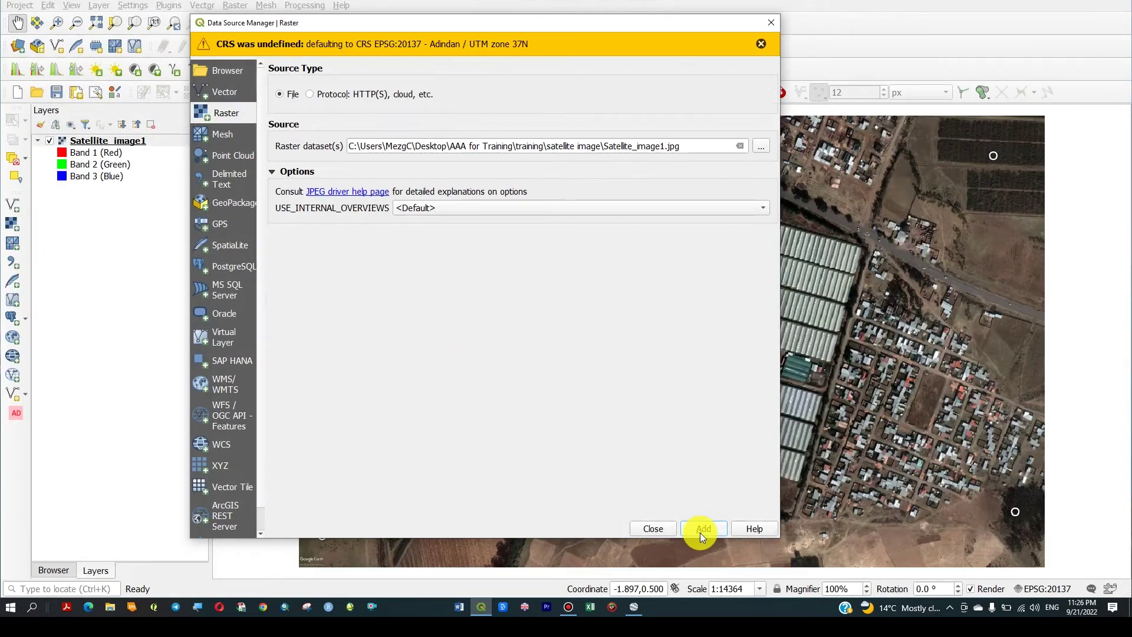
{"action": "left_click", "coordinate": [659, 528]}
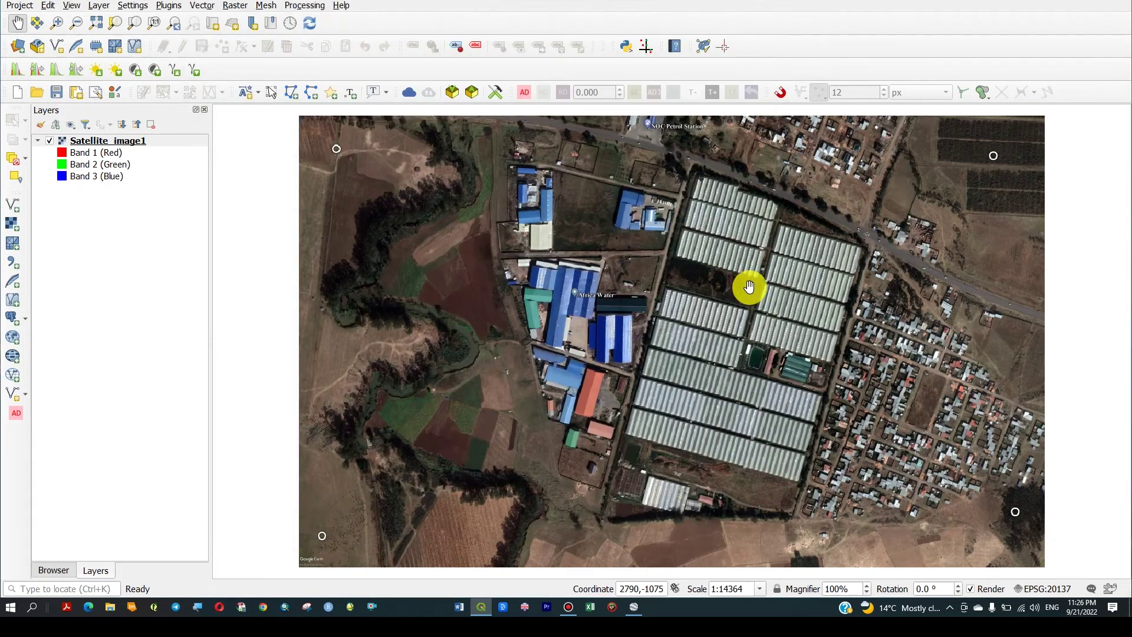
{"action": "left_click_drag", "start_coordinate": [752, 299], "coordinate": [662, 352]}
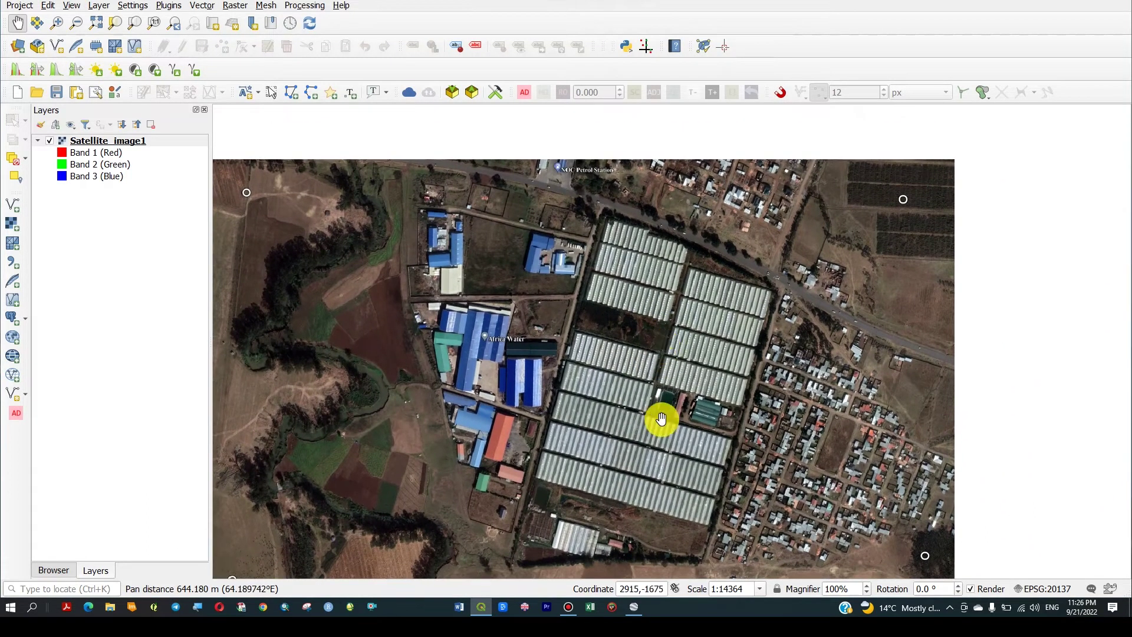
{"action": "left_click_drag", "start_coordinate": [660, 419], "coordinate": [664, 367]}
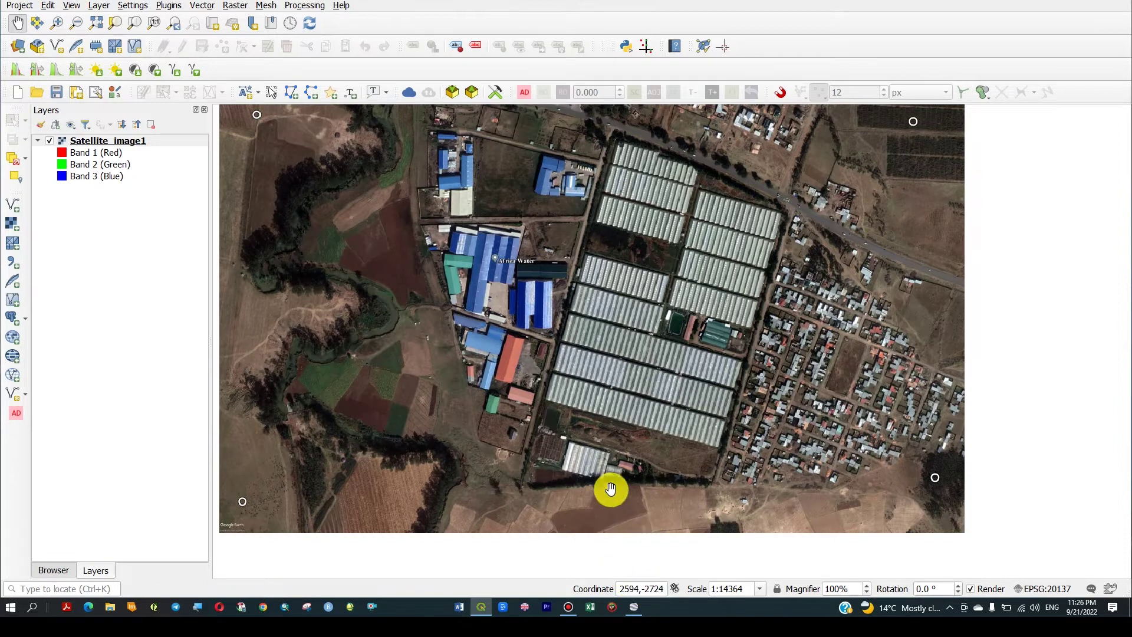
Remove the Satellite_image1 layer from the project
{"action": "left_click", "coordinate": [144, 139]}
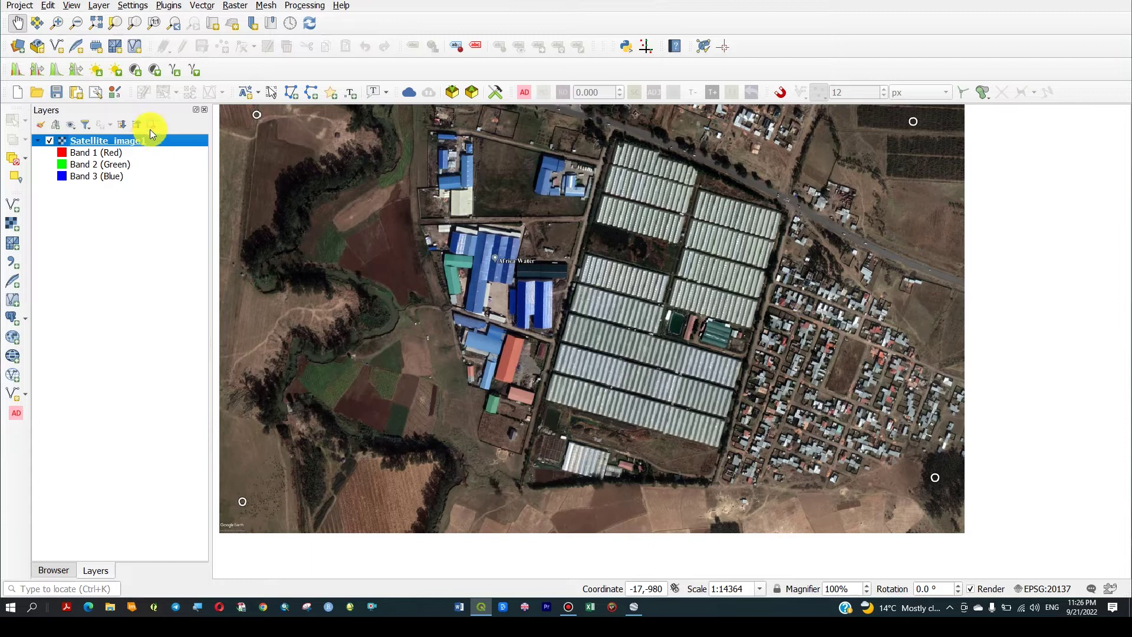
{"action": "left_click", "coordinate": [151, 125]}
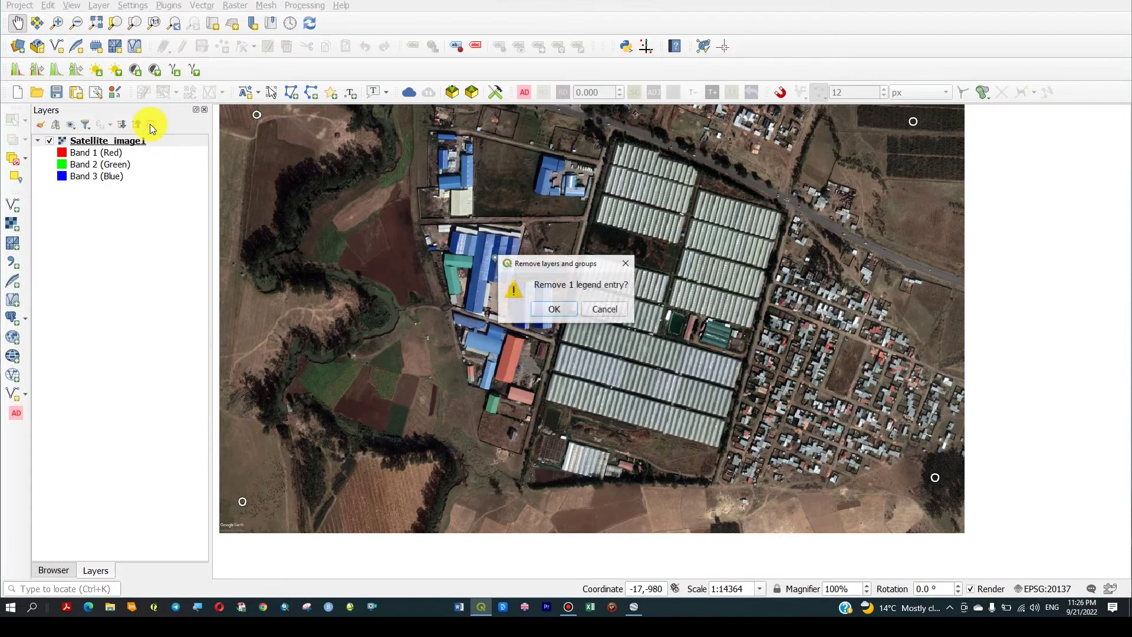
{"action": "left_click", "coordinate": [543, 309]}
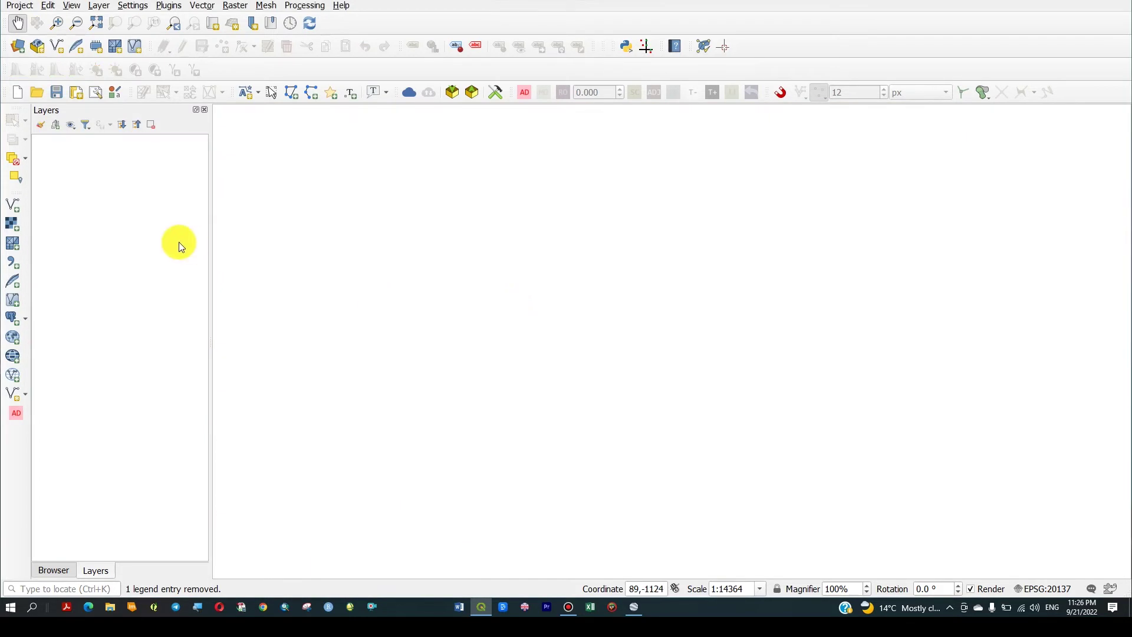
Add GCP.kmz's four PointZ features as a vector layer, accepting the suggested coordinate transformation
{"action": "left_click", "coordinate": [17, 210]}
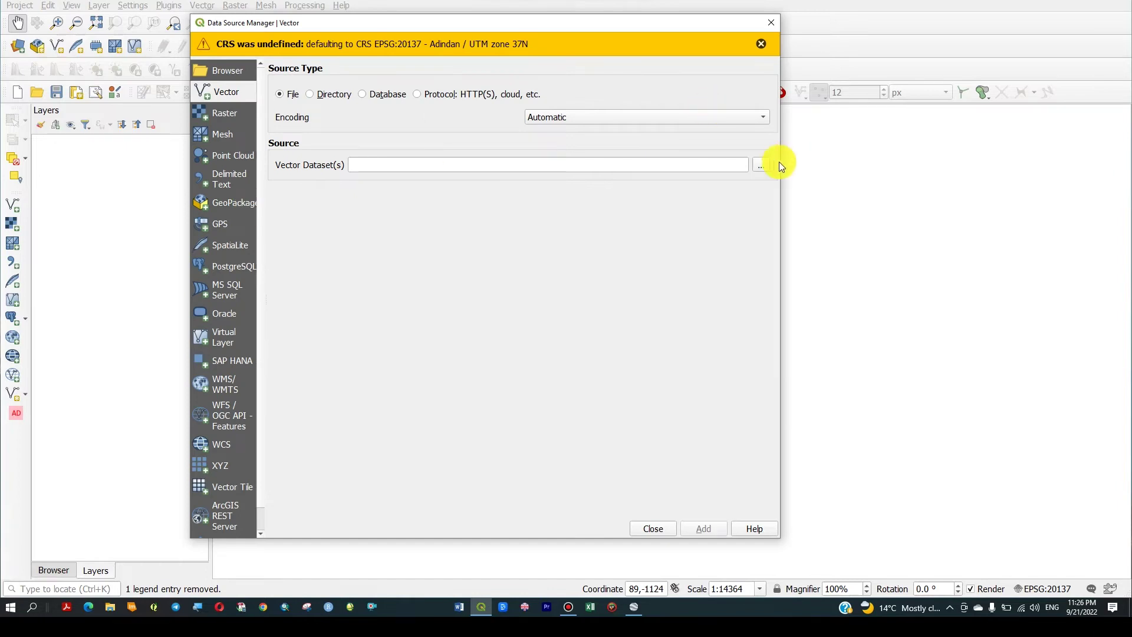
{"action": "left_click", "coordinate": [760, 165]}
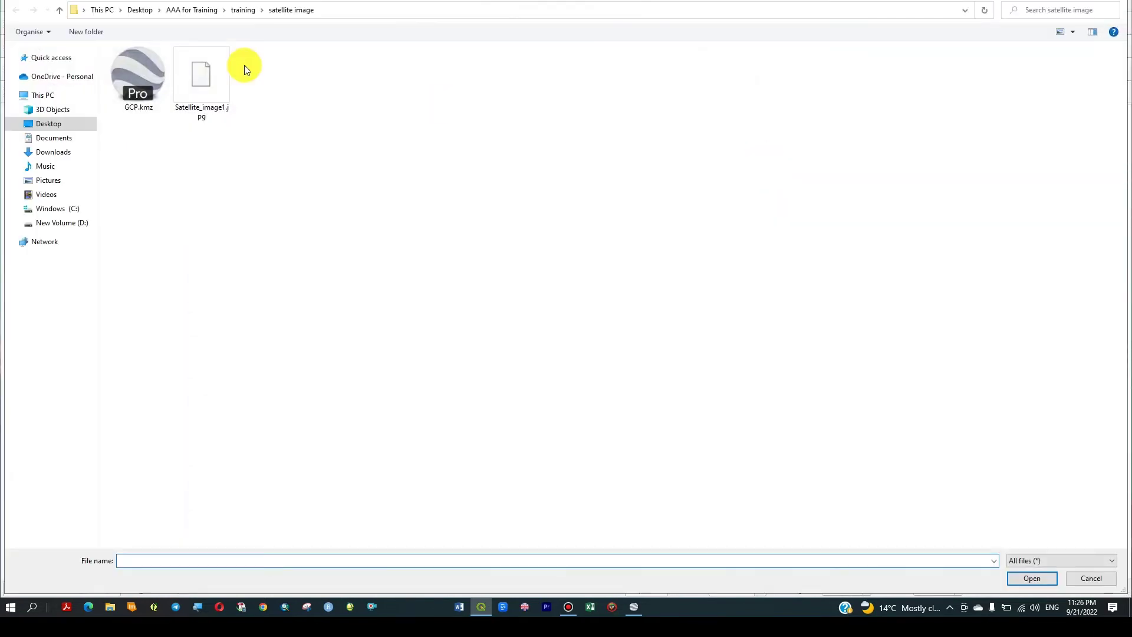
{"action": "double_click", "coordinate": [145, 81]}
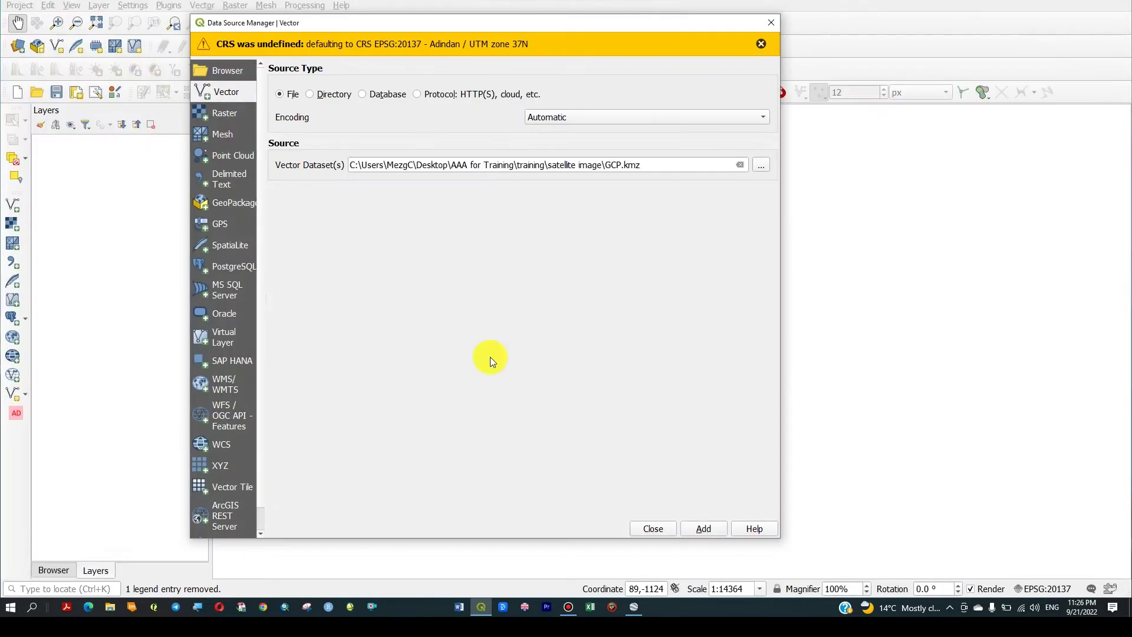
{"action": "left_click", "coordinate": [703, 525]}
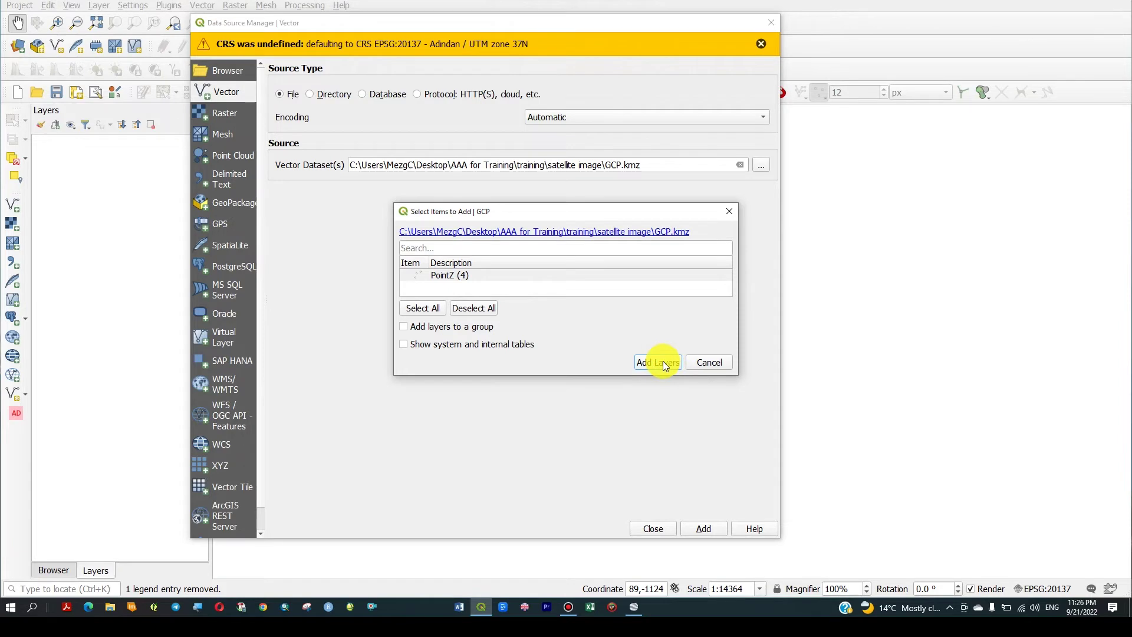
{"action": "left_click", "coordinate": [660, 362]}
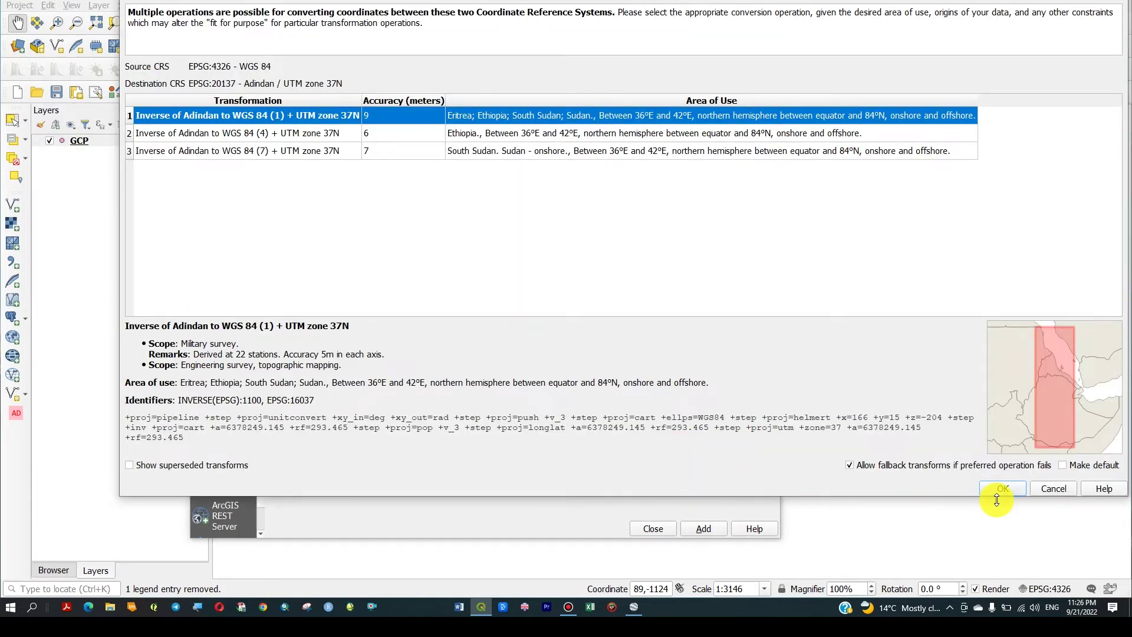
{"action": "left_click", "coordinate": [1002, 491]}
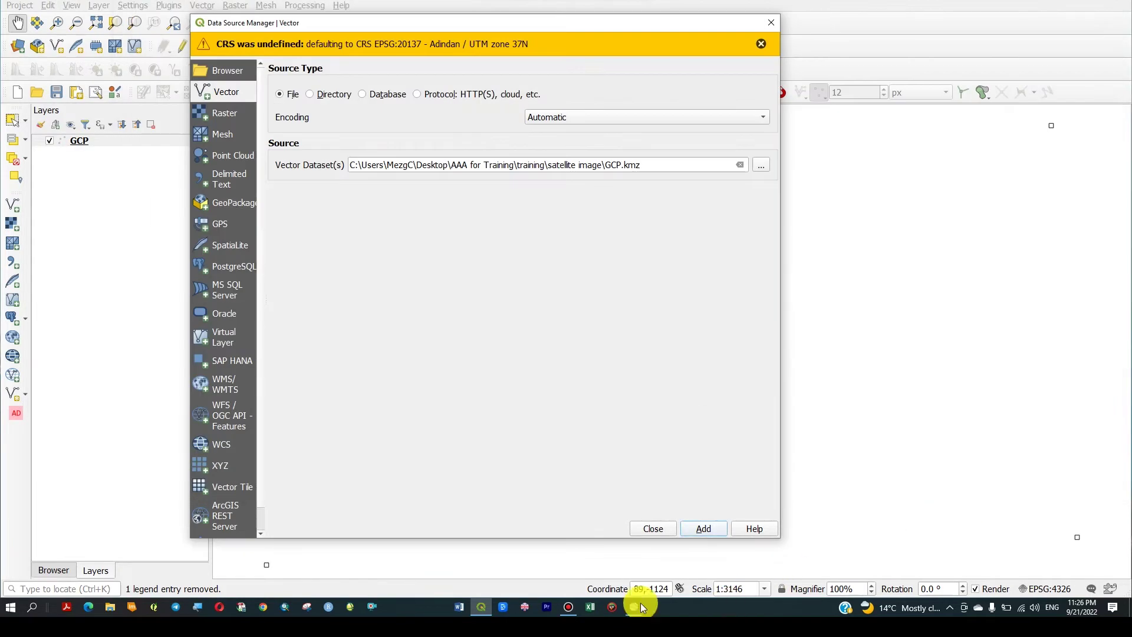
{"action": "left_click", "coordinate": [654, 529]}
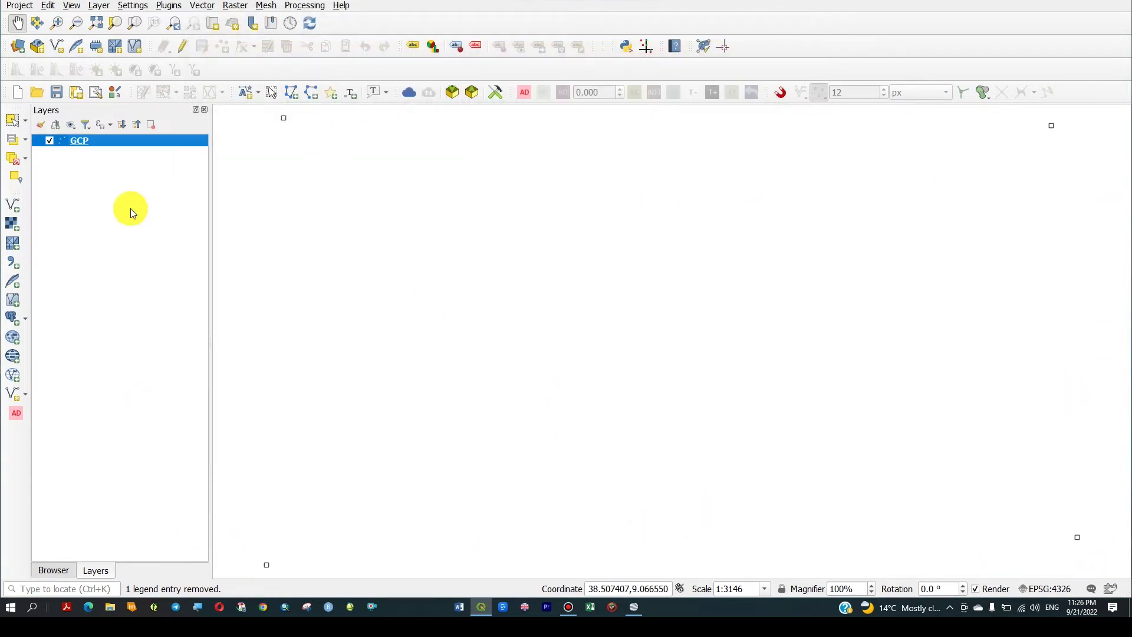
Switch the GCP layer's symbology to Point Cluster with a red dot cluster symbol
{"action": "double_click", "coordinate": [89, 140]}
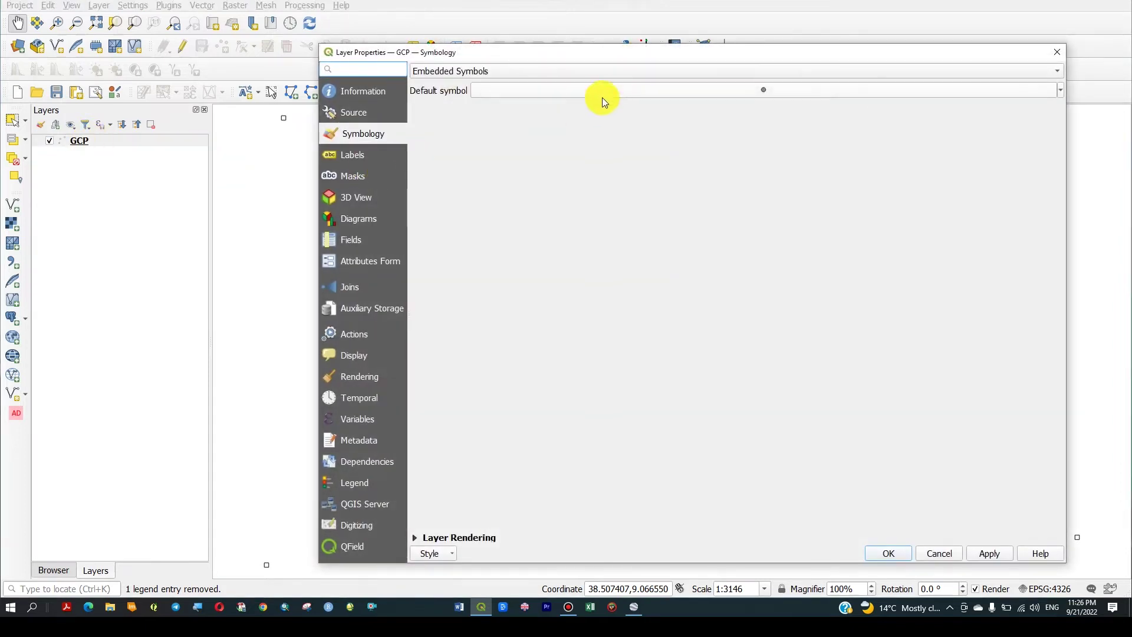
{"action": "left_click", "coordinate": [609, 73]}
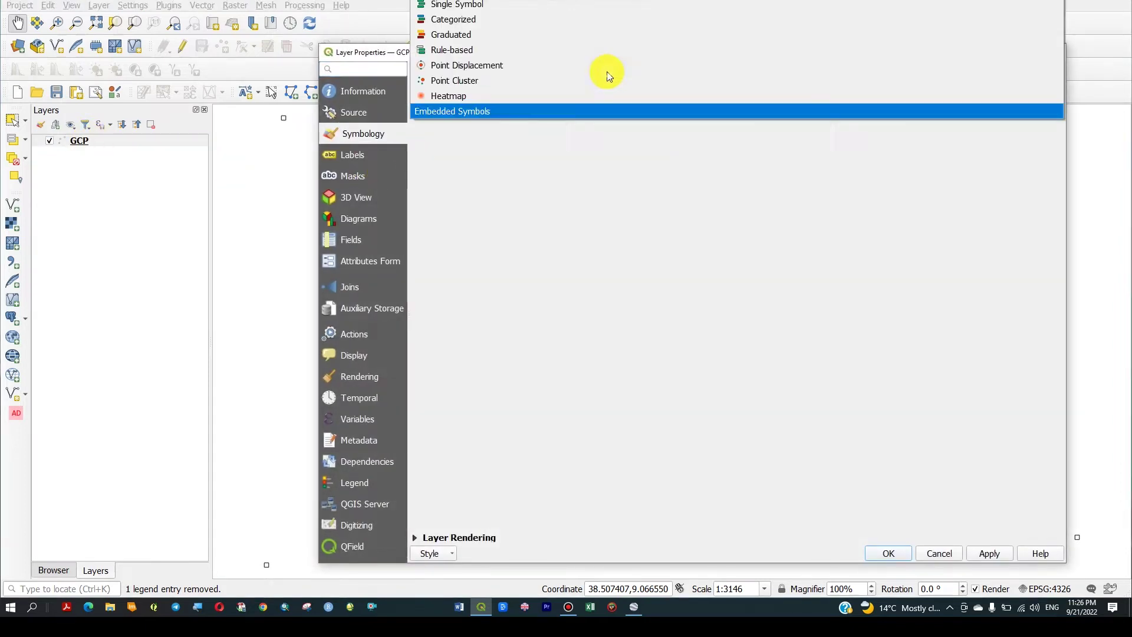
{"action": "left_click", "coordinate": [543, 85]}
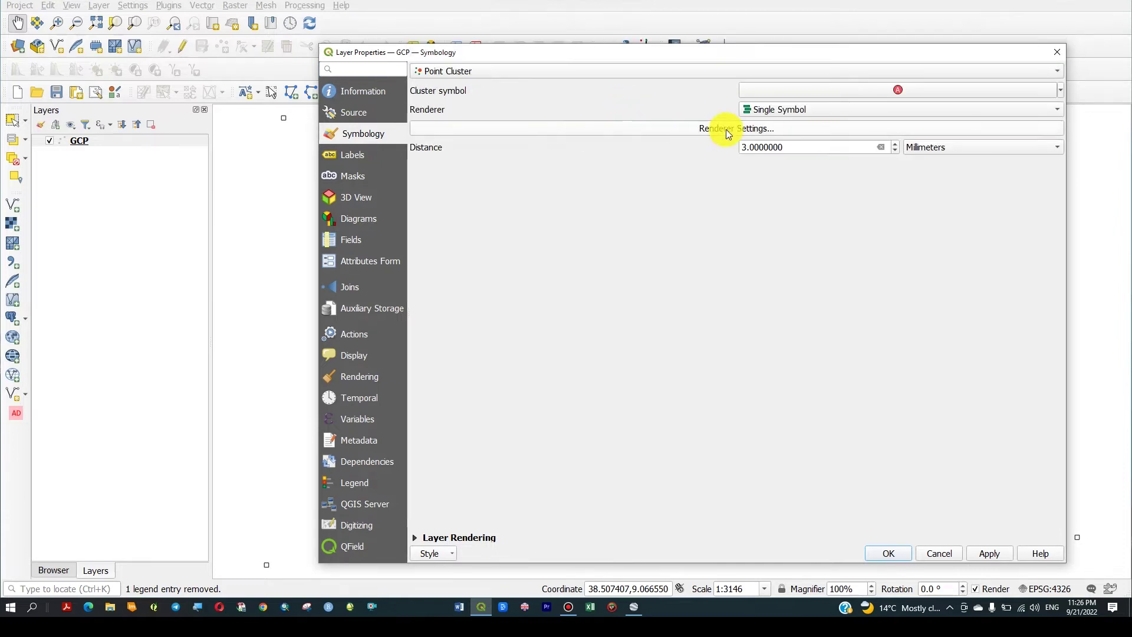
{"action": "left_click", "coordinate": [907, 86]}
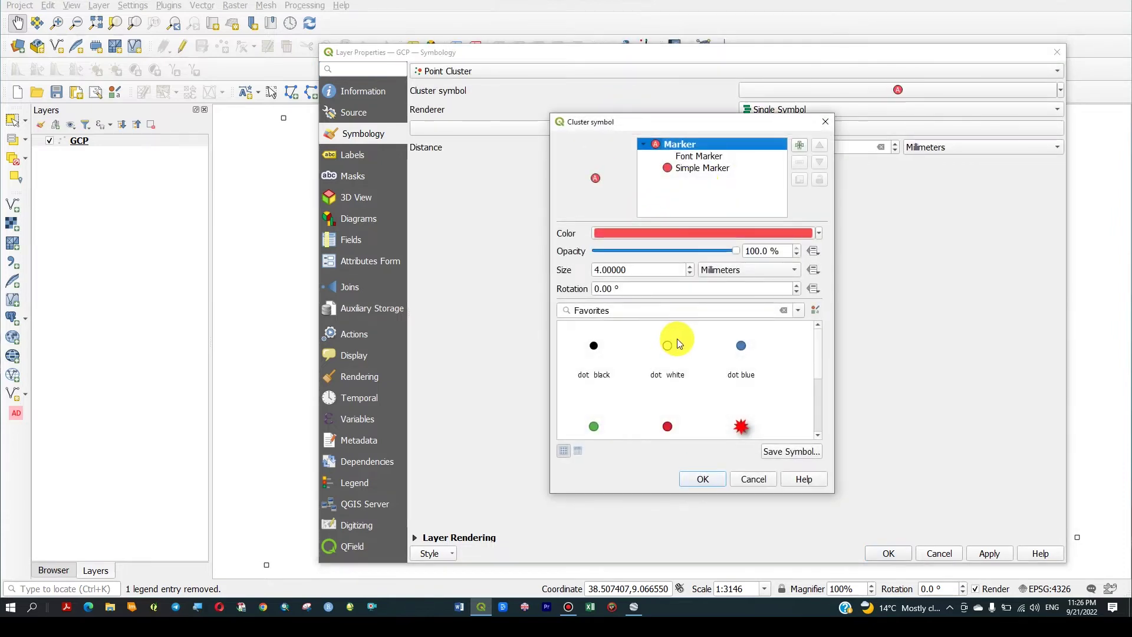
{"action": "left_click", "coordinate": [664, 432]}
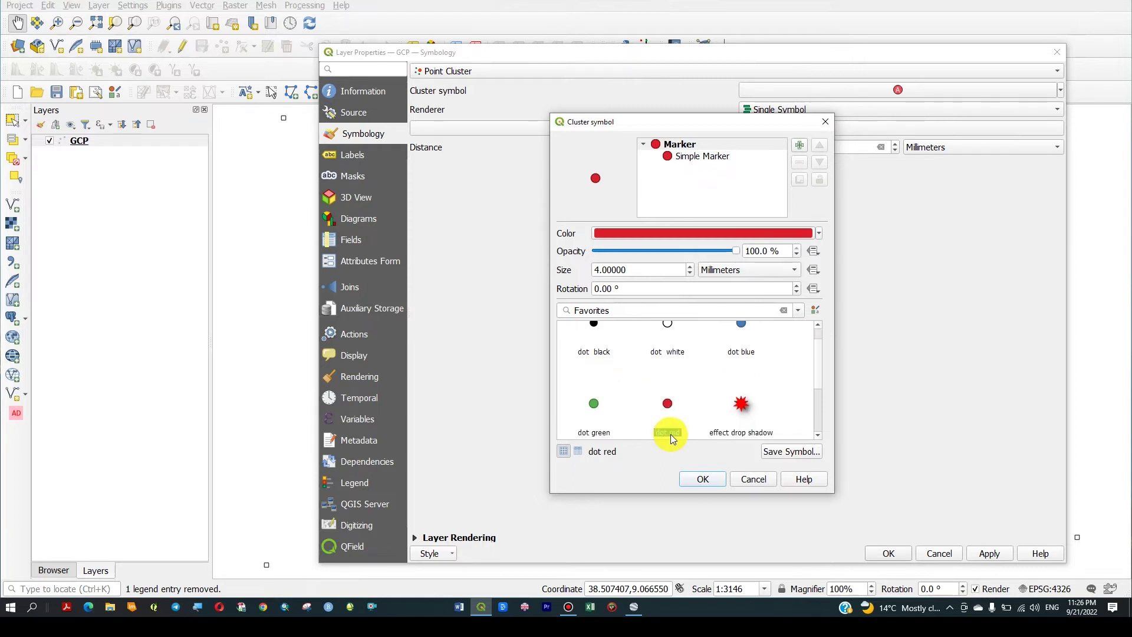
{"action": "left_click", "coordinate": [707, 479]}
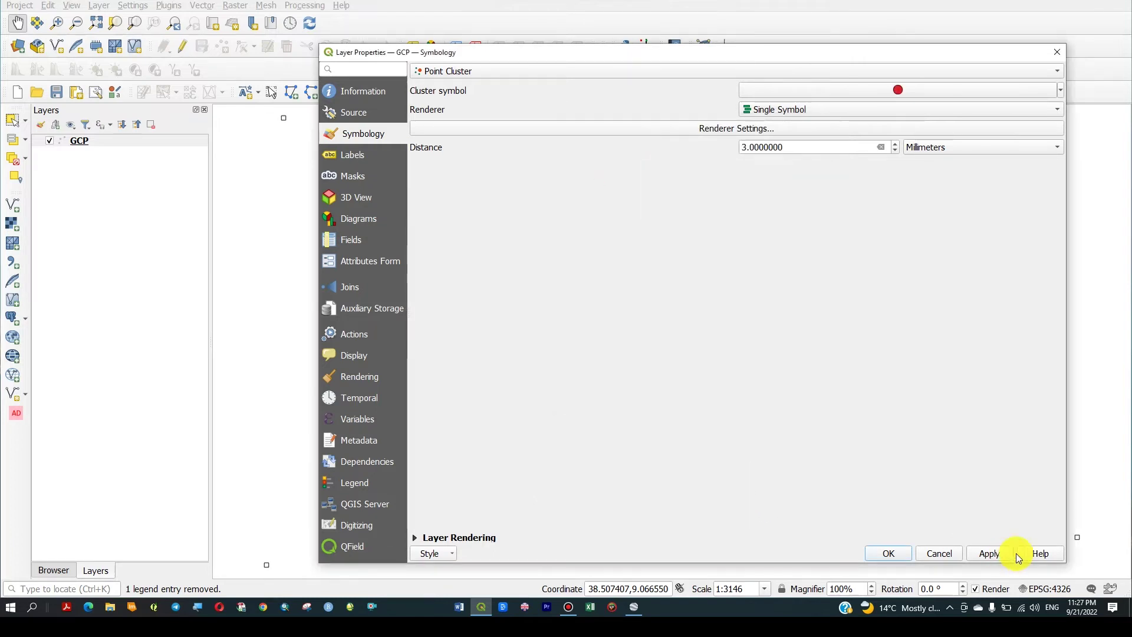
{"action": "left_click", "coordinate": [1008, 556]}
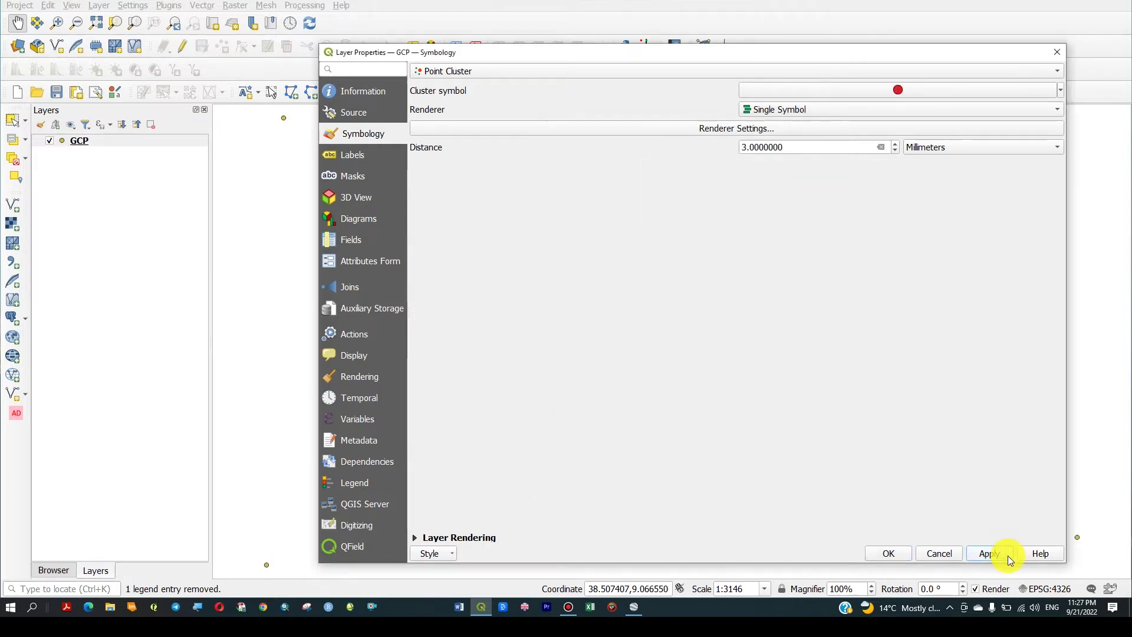
{"action": "left_click", "coordinate": [890, 554]}
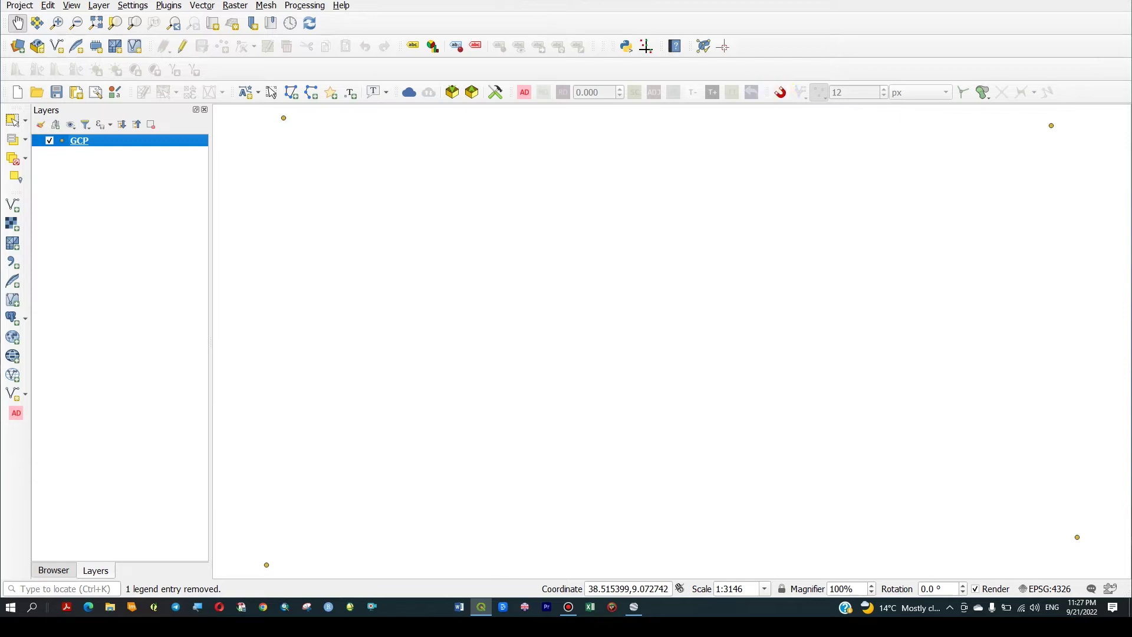
Look through the available toolbars list and close it without changes
{"action": "left_click", "coordinate": [72, 7]}
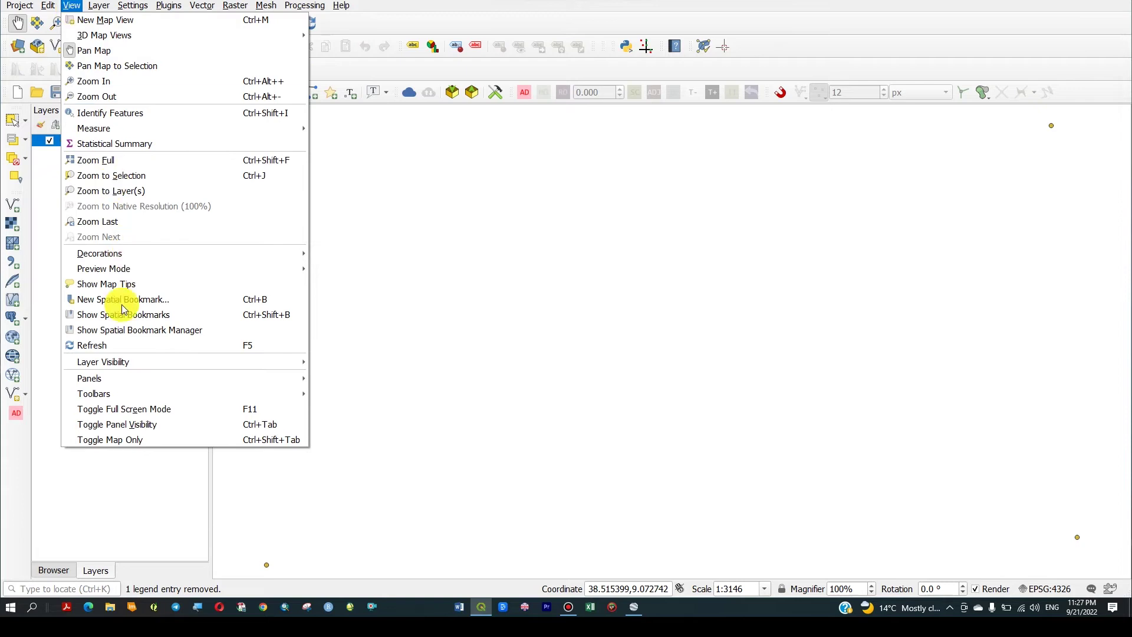
{"action": "mouse_move", "coordinate": [150, 395]}
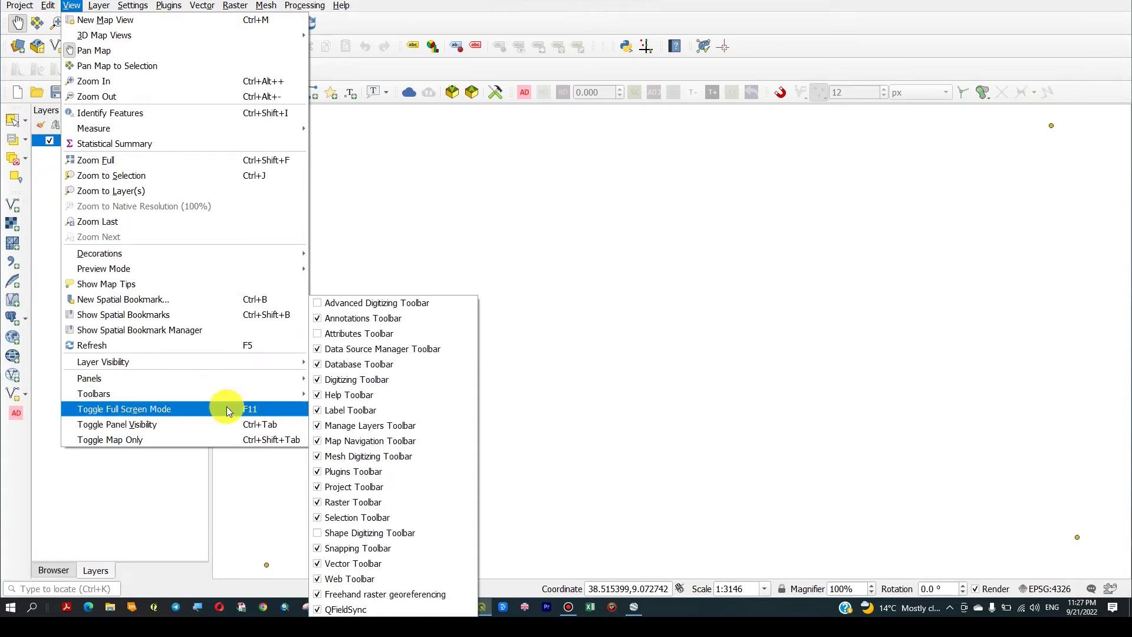
{"action": "mouse_move", "coordinate": [242, 395]}
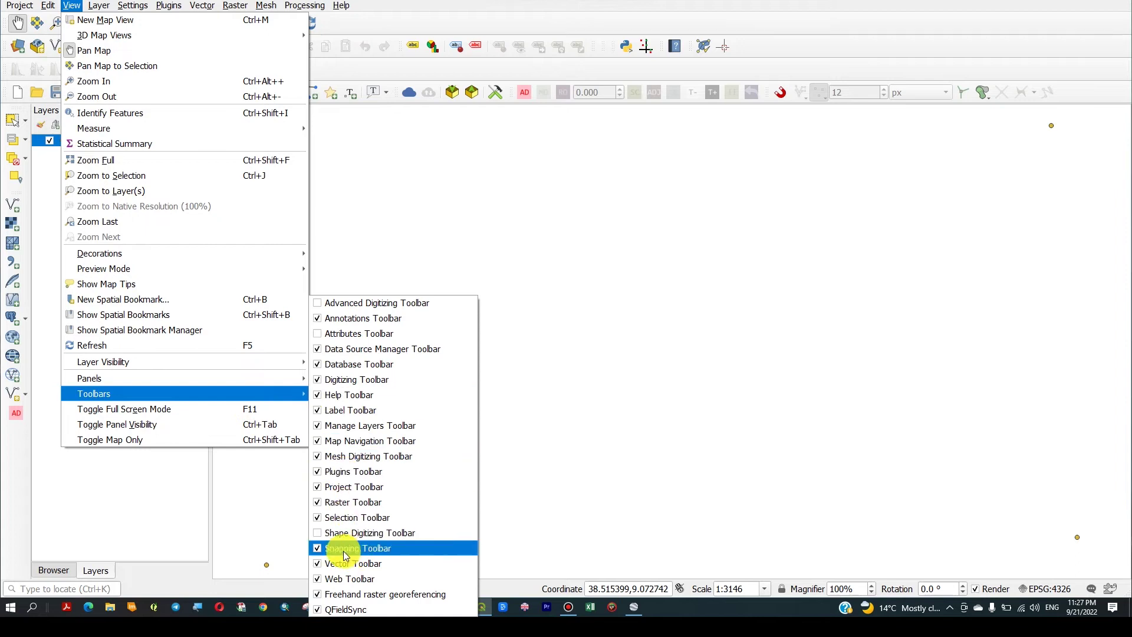
{"action": "left_click", "coordinate": [768, 28]}
Enable snapping to the active layer only and set the tolerance to 10 px
{"action": "left_click", "coordinate": [782, 93]}
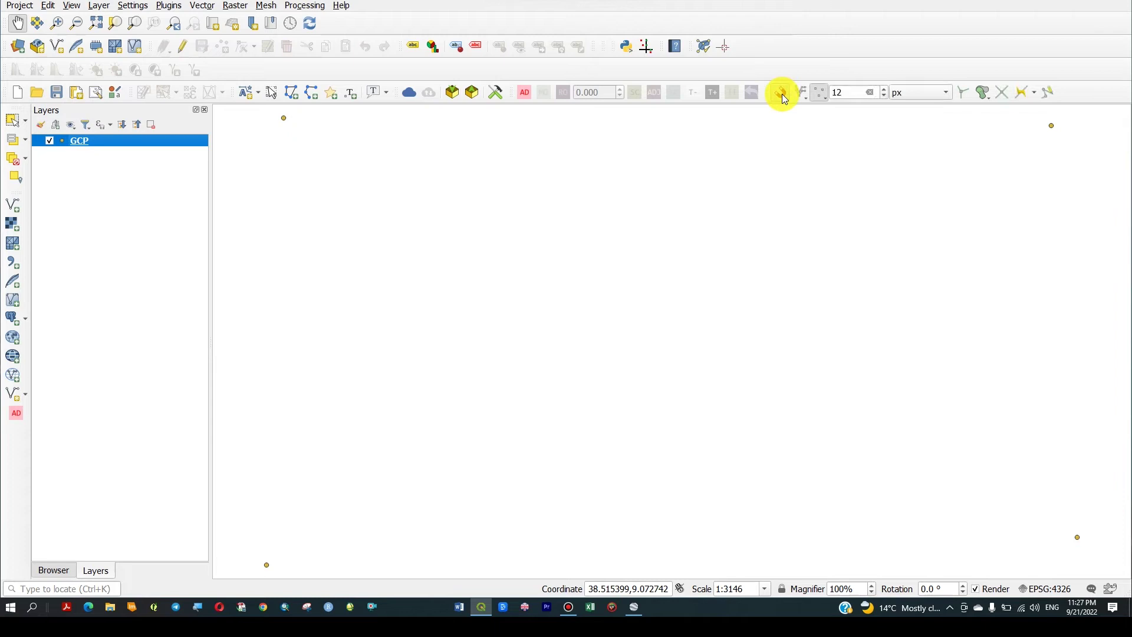
{"action": "left_click", "coordinate": [806, 100]}
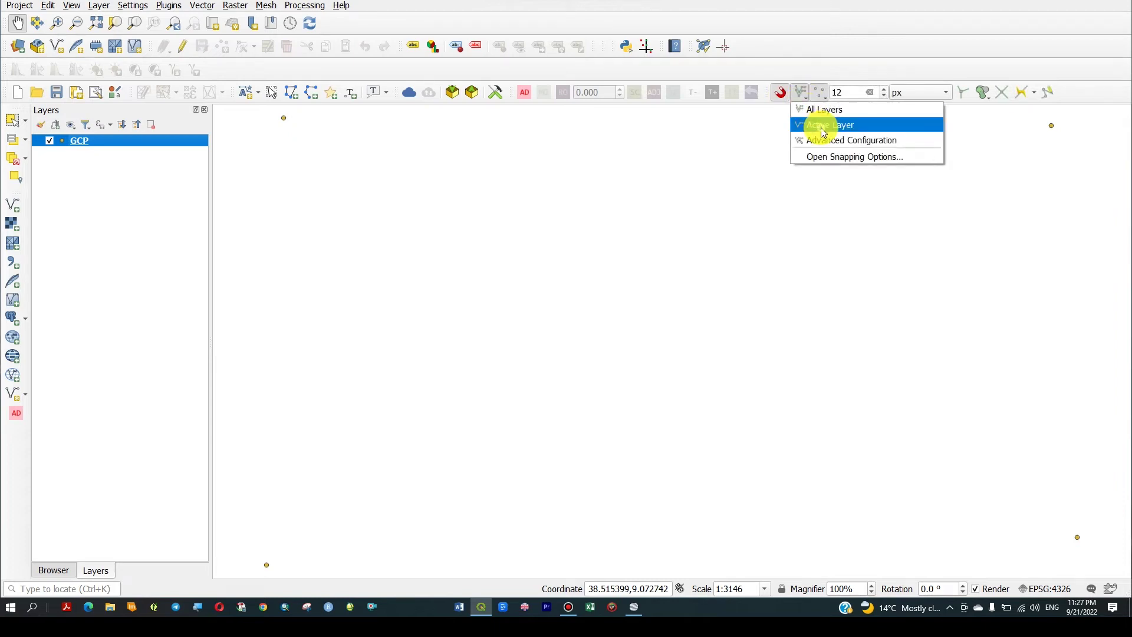
{"action": "left_click", "coordinate": [816, 122]}
{"action": "right_click", "coordinate": [843, 94]}
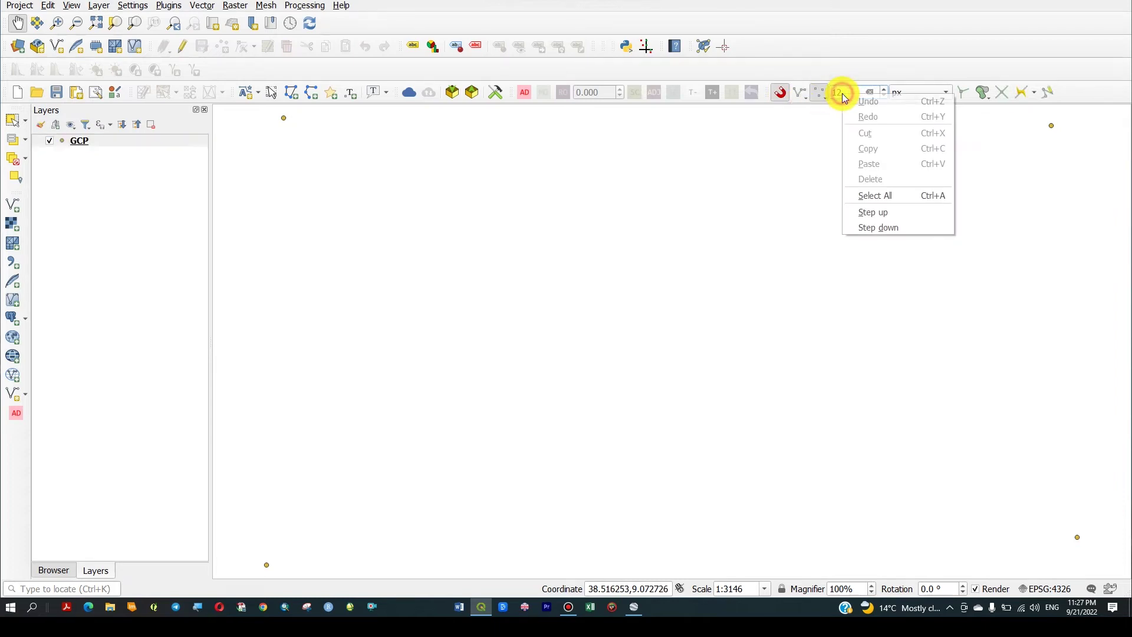
{"action": "left_click", "coordinate": [844, 93]}
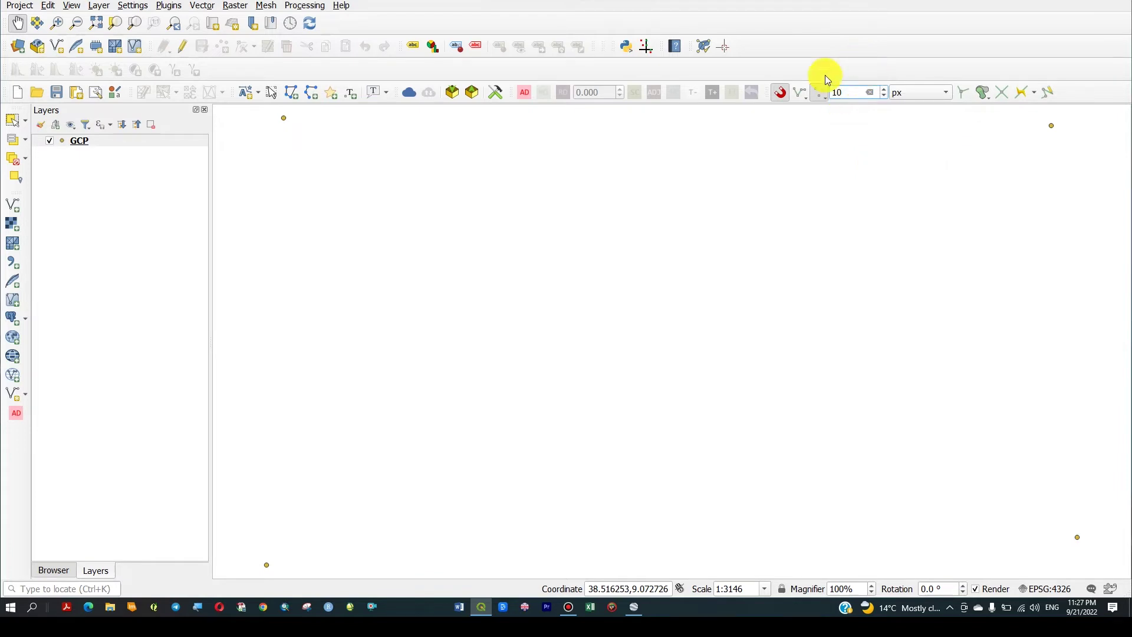
Launch the Georeferencer from the Raster menu and load Satellite_image1.jpg into it
{"action": "left_click", "coordinate": [236, 7]}
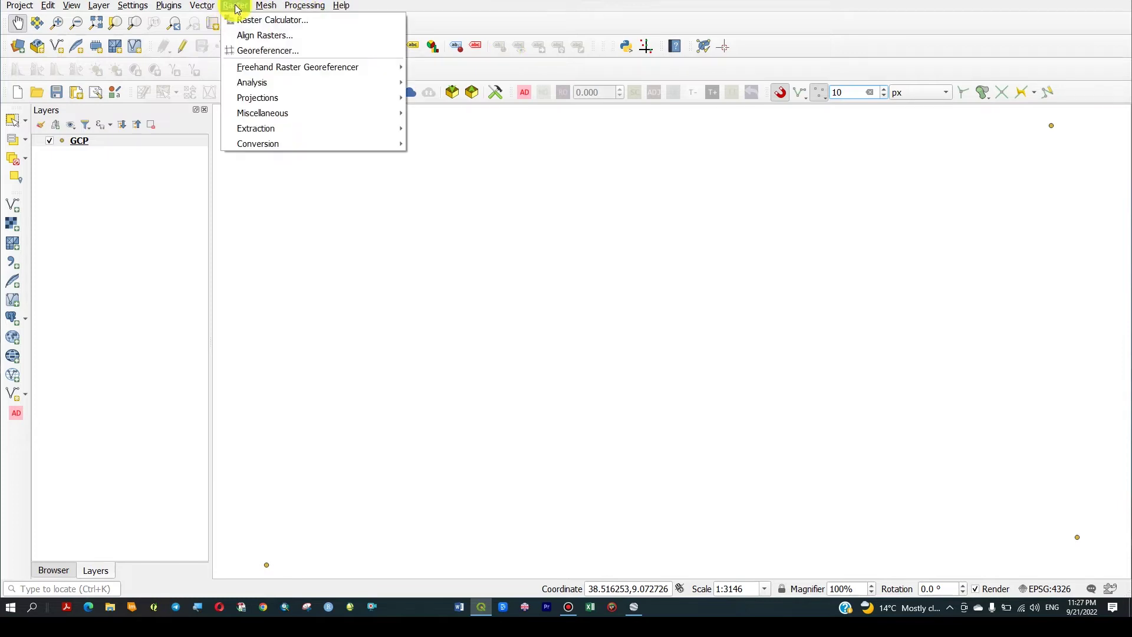
{"action": "left_click", "coordinate": [282, 52]}
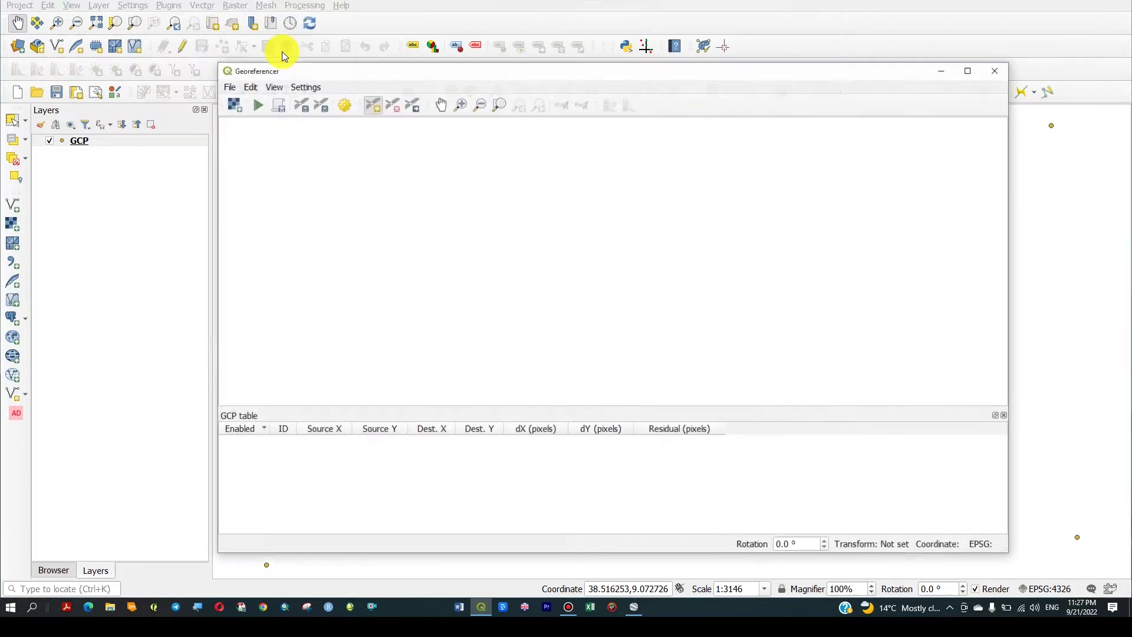
{"action": "left_click", "coordinate": [231, 109]}
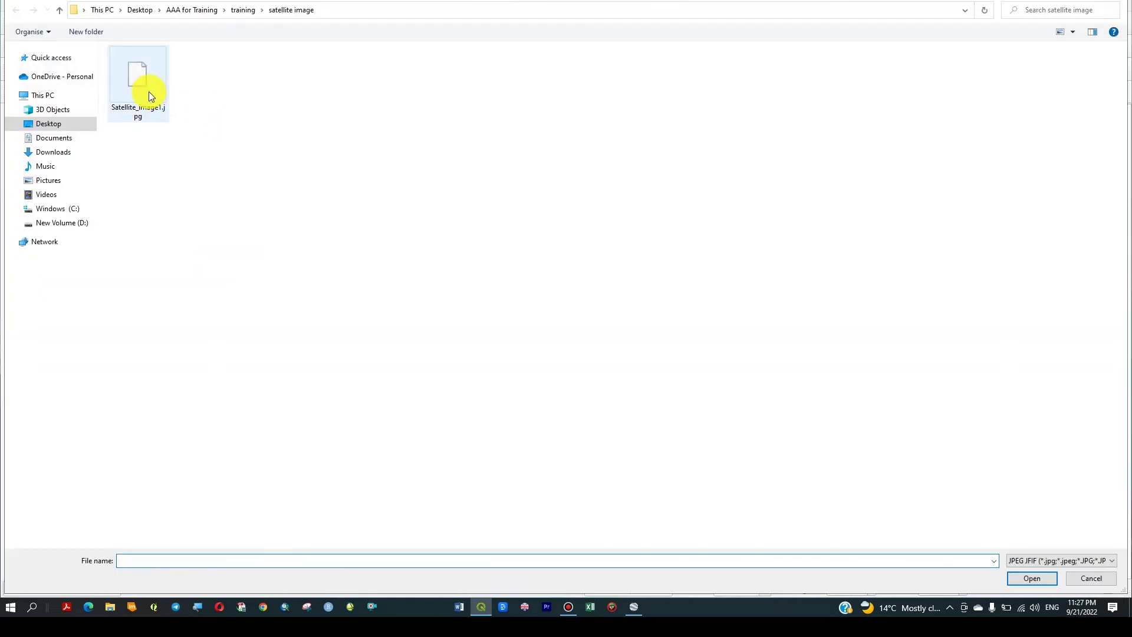
{"action": "double_click", "coordinate": [148, 92]}
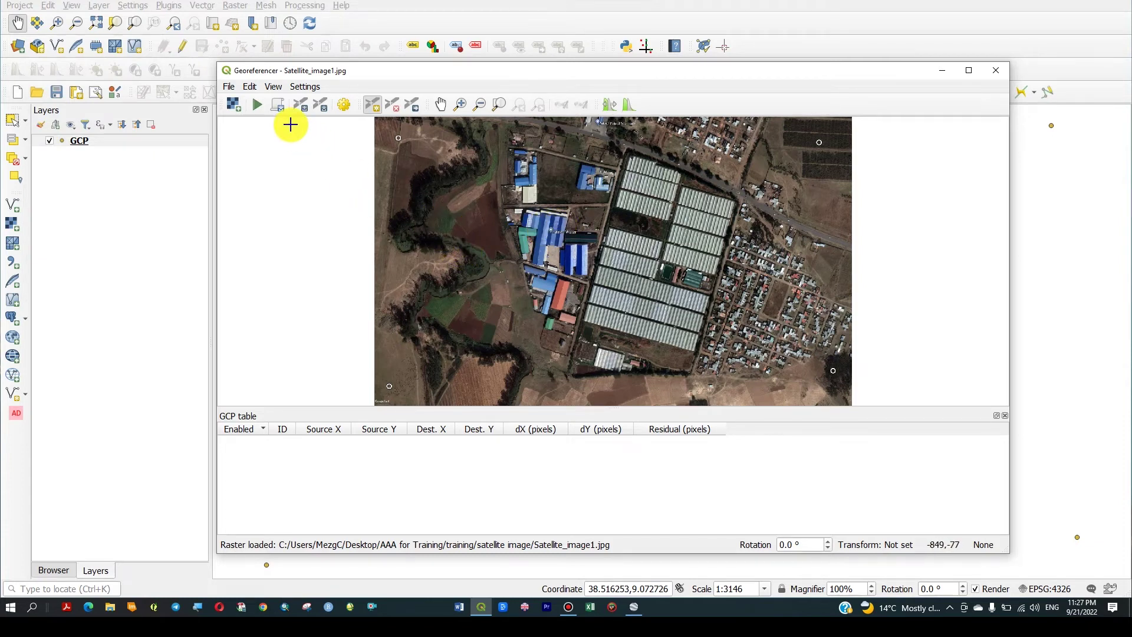
Set Linear transformation, Nearest Neighbour, EPSG:32637 target and output Satellite_image1_modified.tif
{"action": "left_click", "coordinate": [298, 86]}
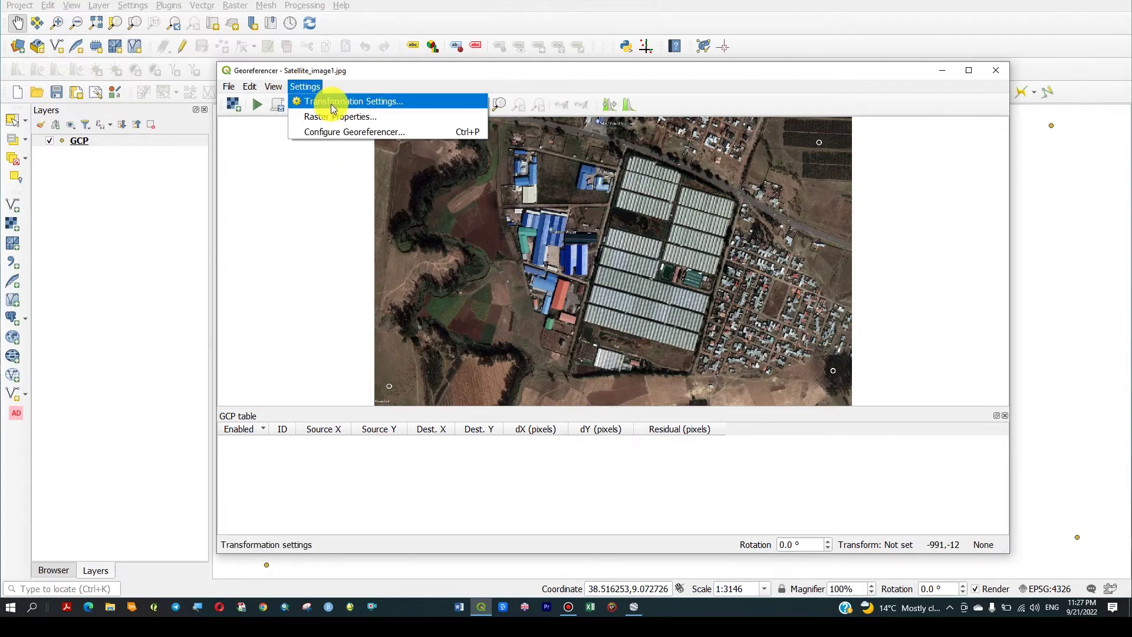
{"action": "left_click", "coordinate": [331, 102]}
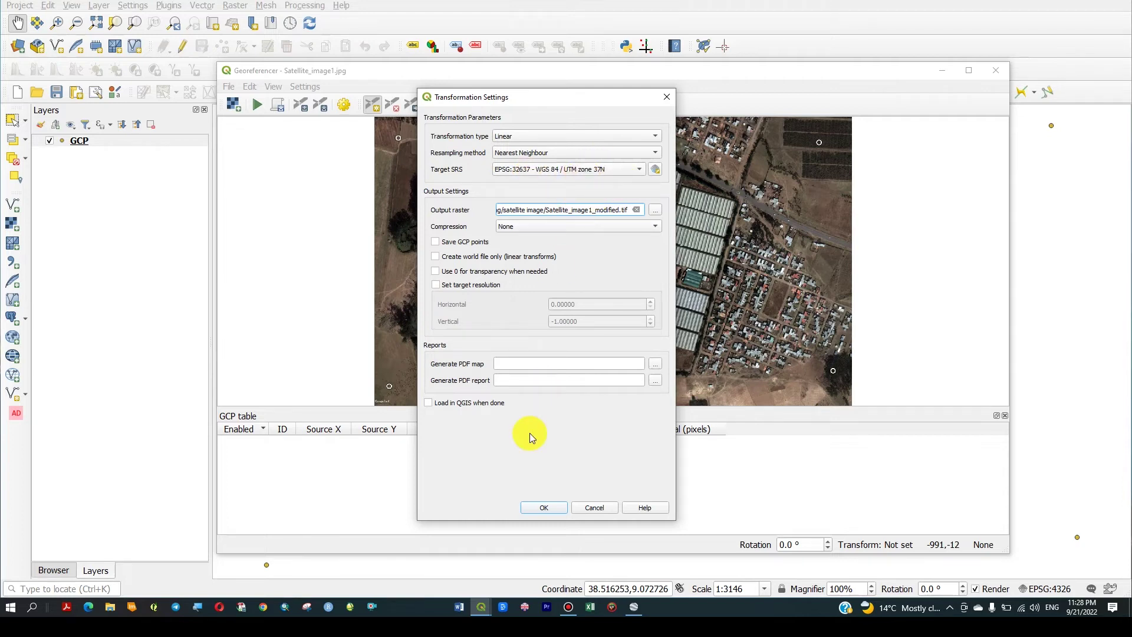
{"action": "left_click", "coordinate": [544, 507]}
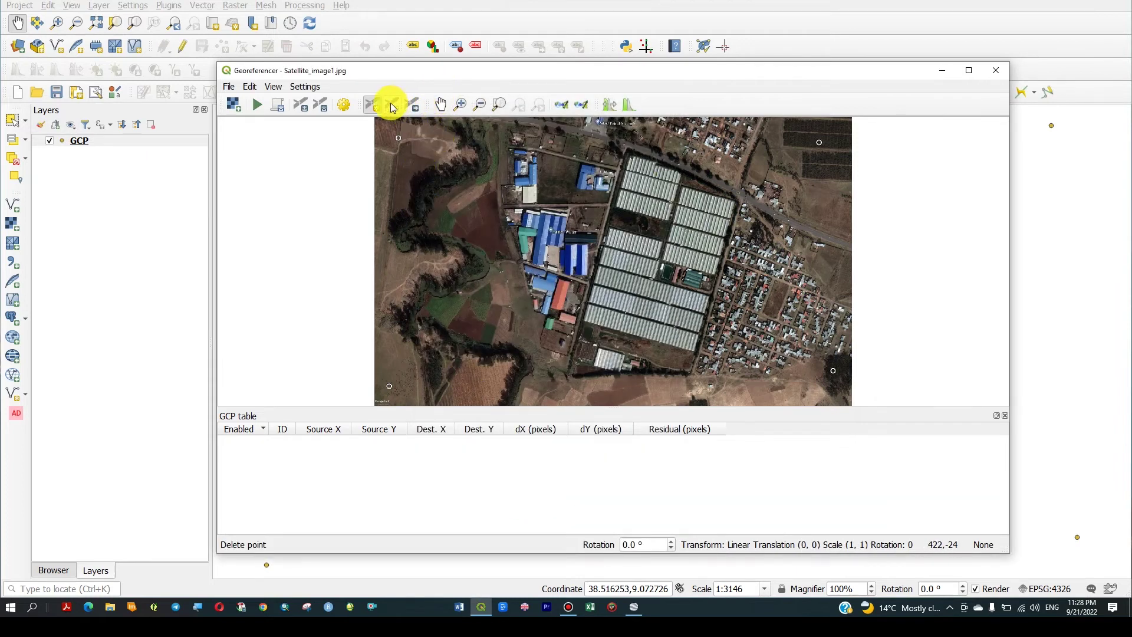
Place control point 0 at the top-left ring centre, taking coordinates from the main map
{"action": "left_click", "coordinate": [462, 105]}
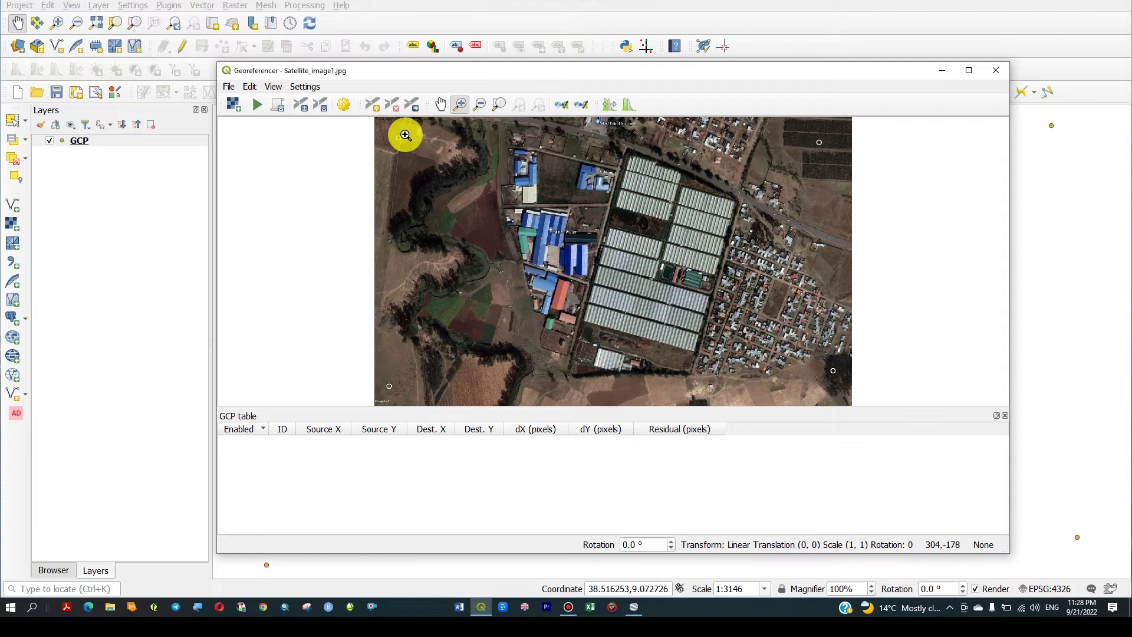
{"action": "left_click", "coordinate": [400, 137]}
{"action": "left_click", "coordinate": [612, 273]}
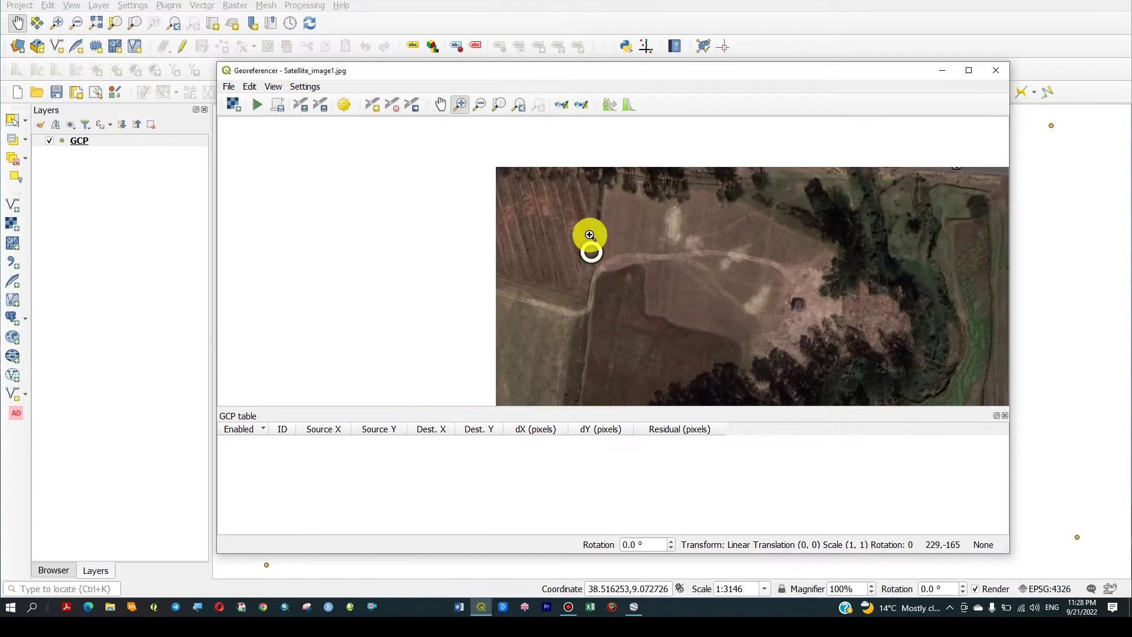
{"action": "left_click", "coordinate": [595, 251]}
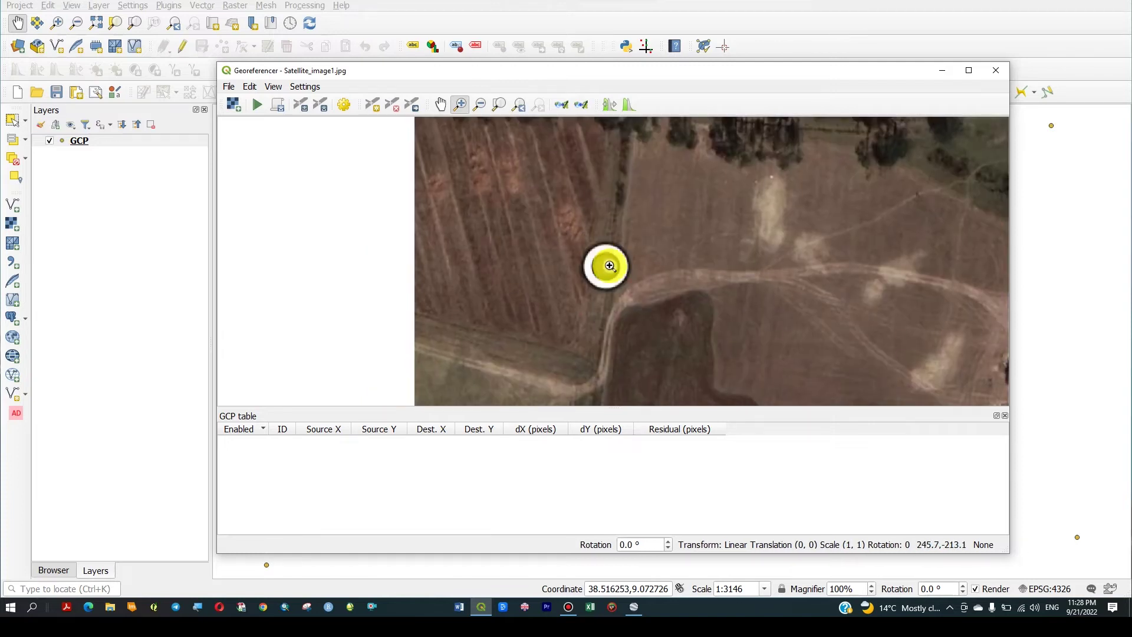
{"action": "left_click", "coordinate": [609, 266]}
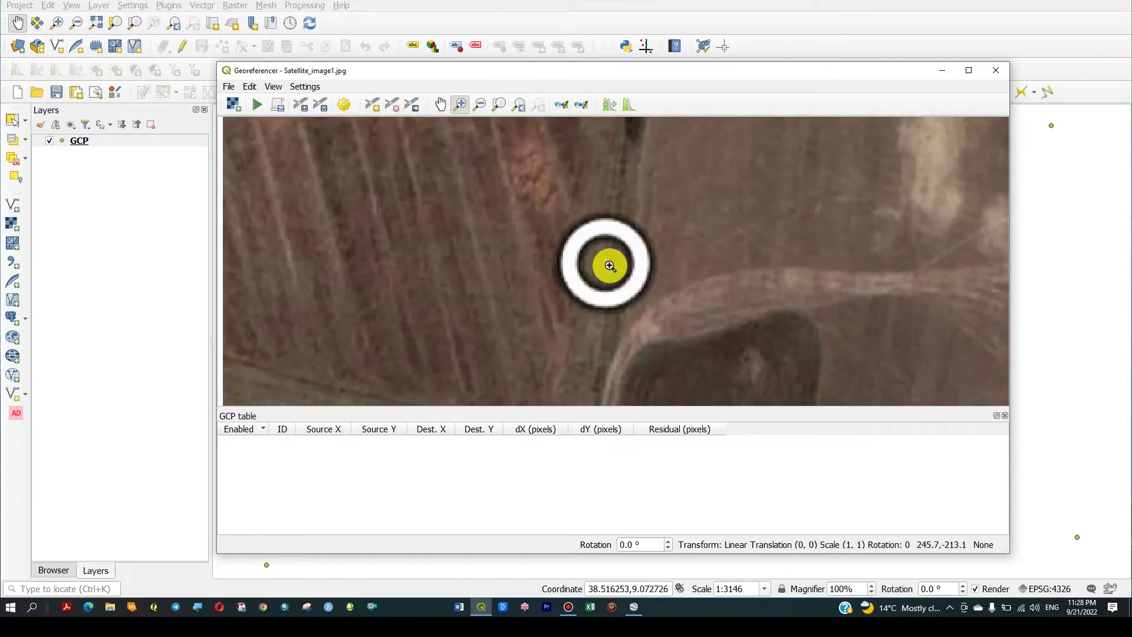
{"action": "left_click", "coordinate": [379, 110]}
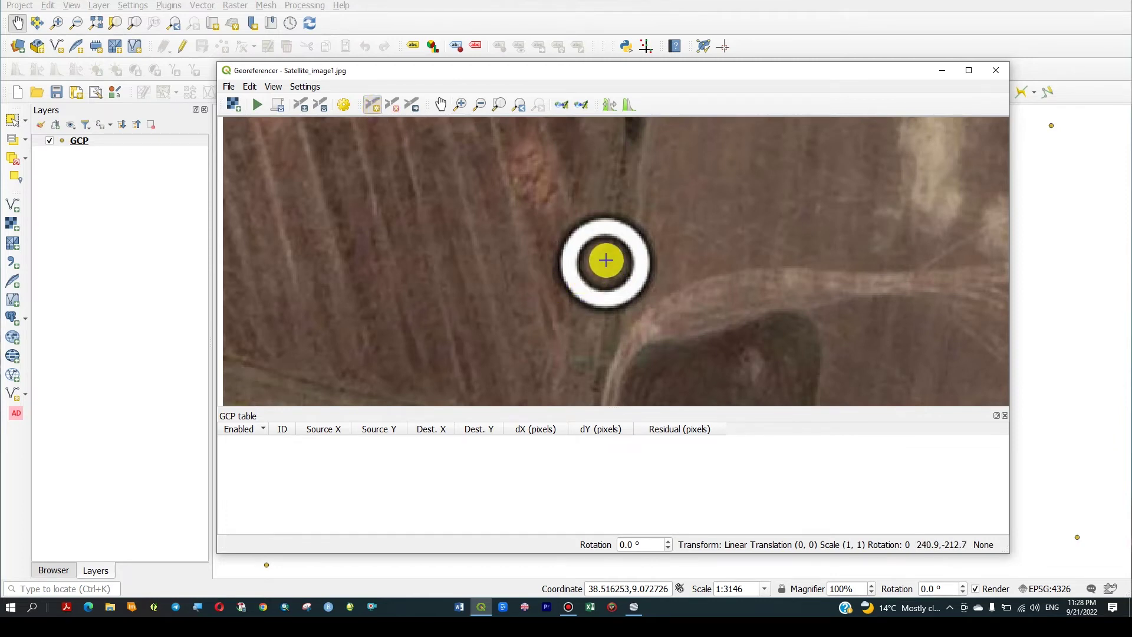
{"action": "left_click", "coordinate": [606, 260]}
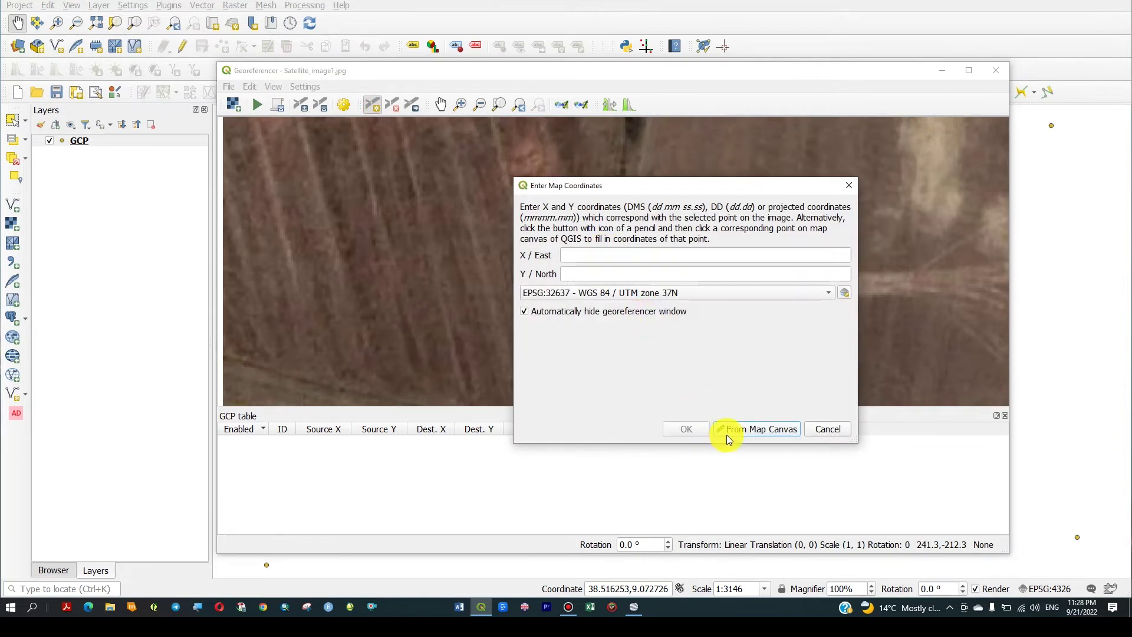
{"action": "left_click", "coordinate": [728, 431]}
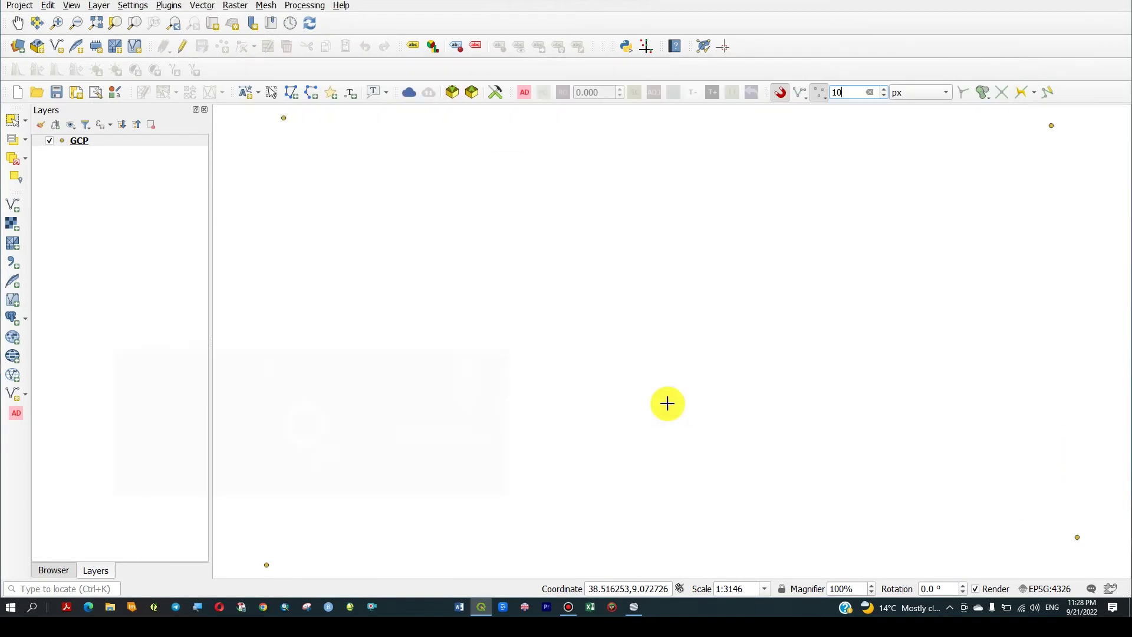
{"action": "left_click", "coordinate": [284, 119]}
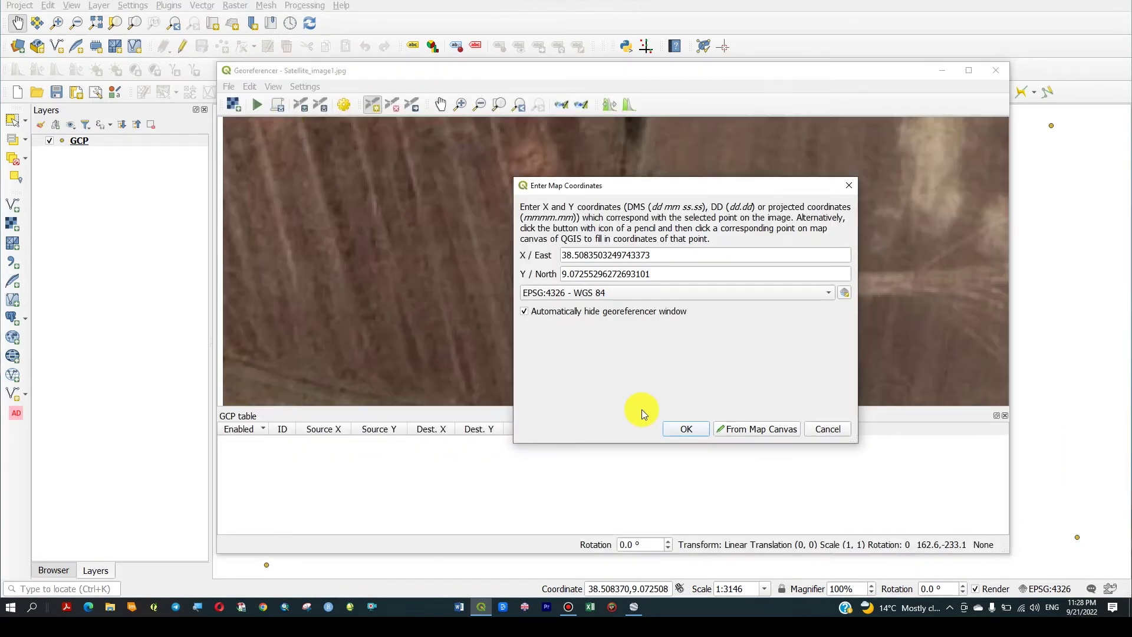
{"action": "left_click", "coordinate": [688, 429]}
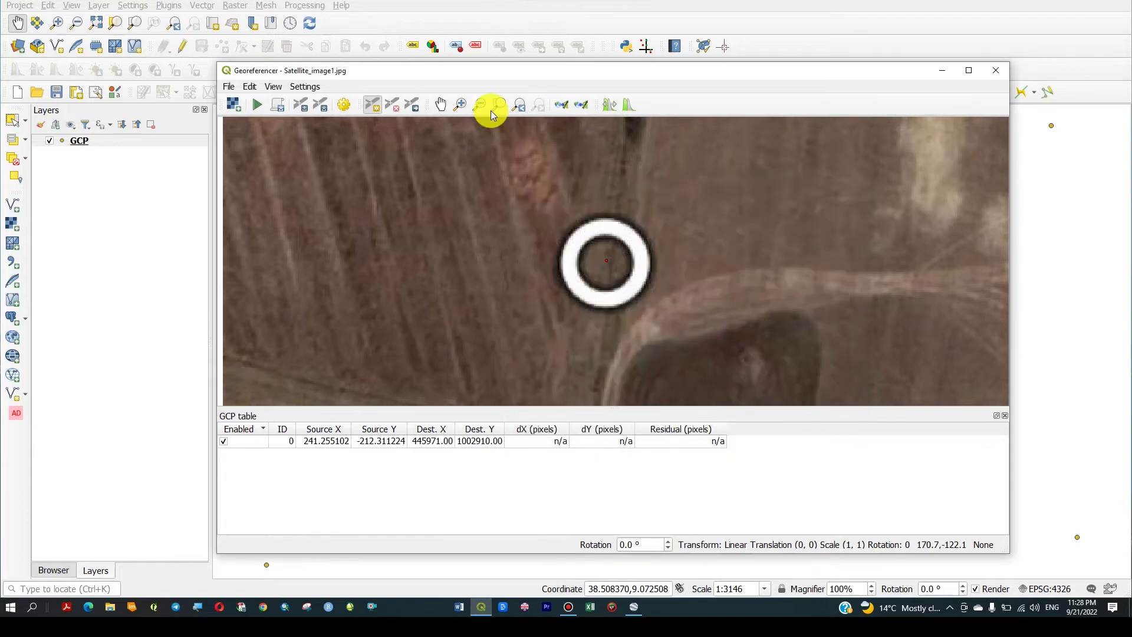
Place control point 1 at the top-right ring centre, matched to its main-map location
{"action": "left_click", "coordinate": [497, 107]}
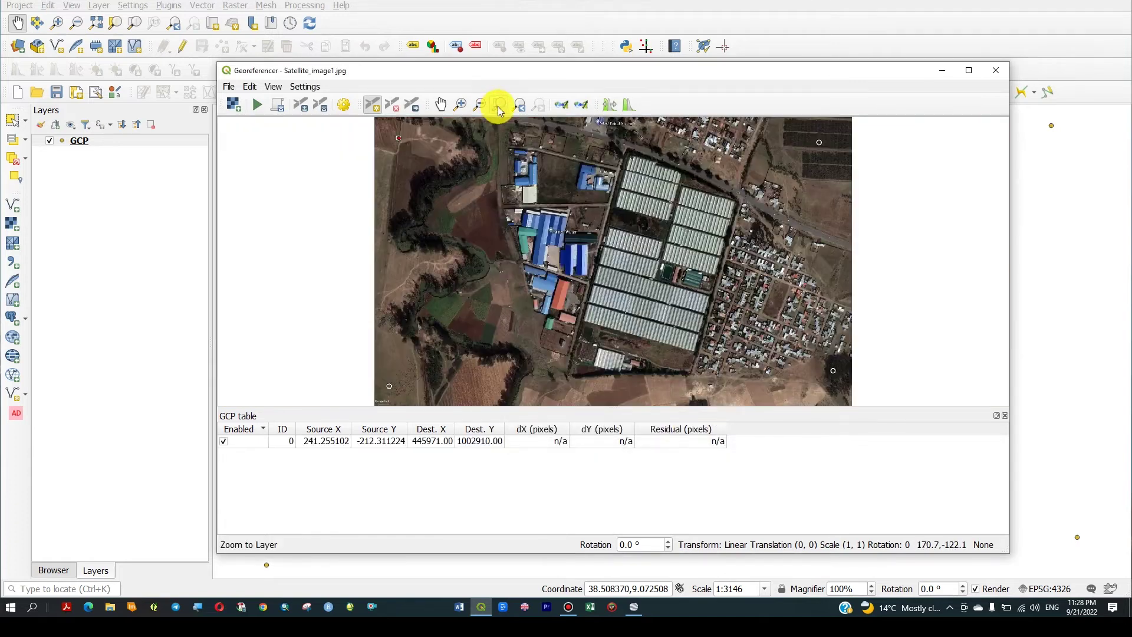
{"action": "left_click", "coordinate": [461, 105]}
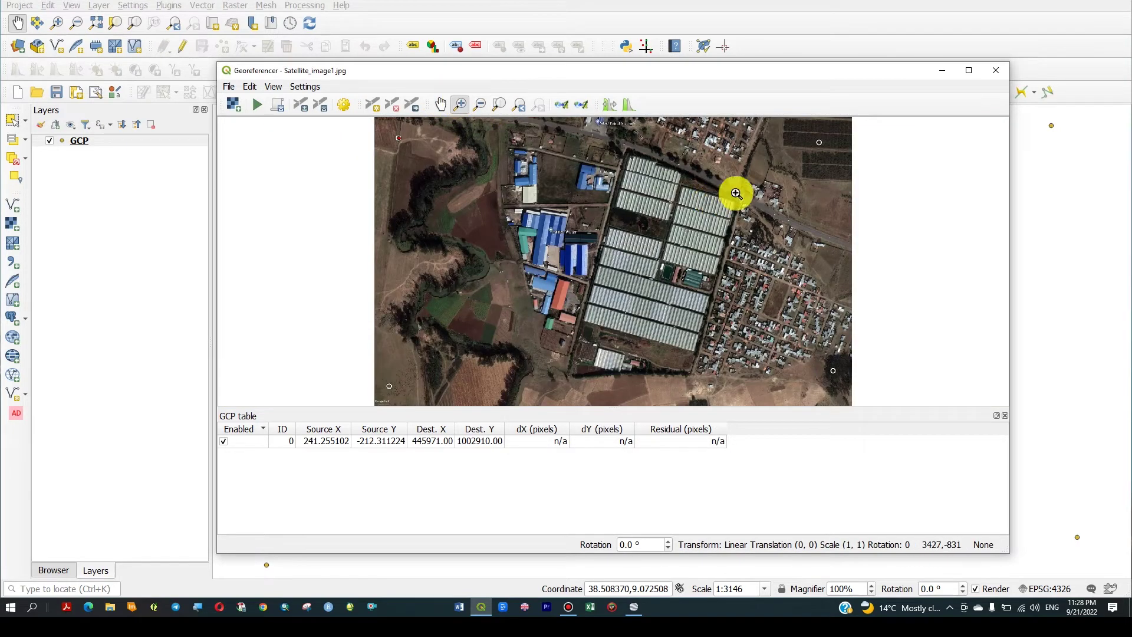
{"action": "left_click", "coordinate": [824, 150]}
{"action": "left_click", "coordinate": [623, 248]}
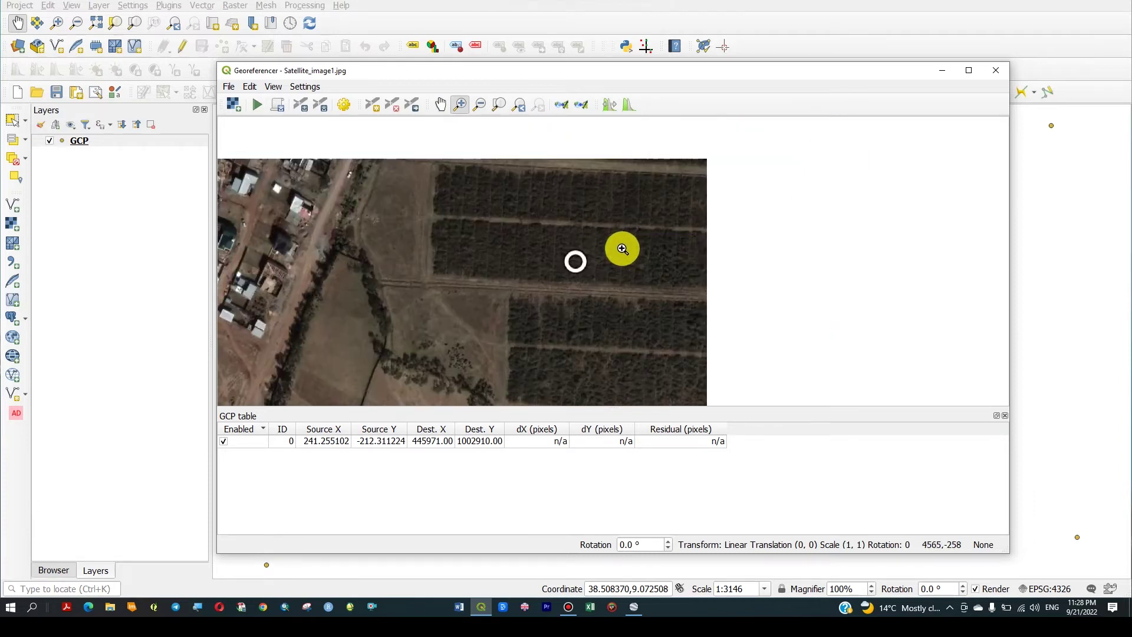
{"action": "left_click", "coordinate": [582, 257]}
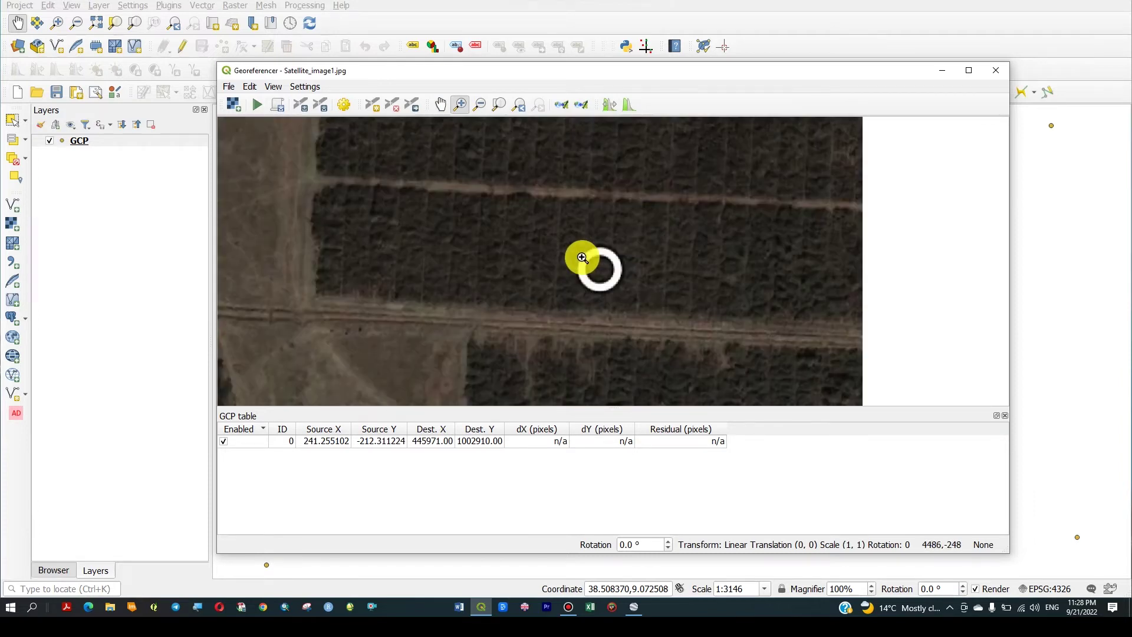
{"action": "left_click", "coordinate": [610, 279]}
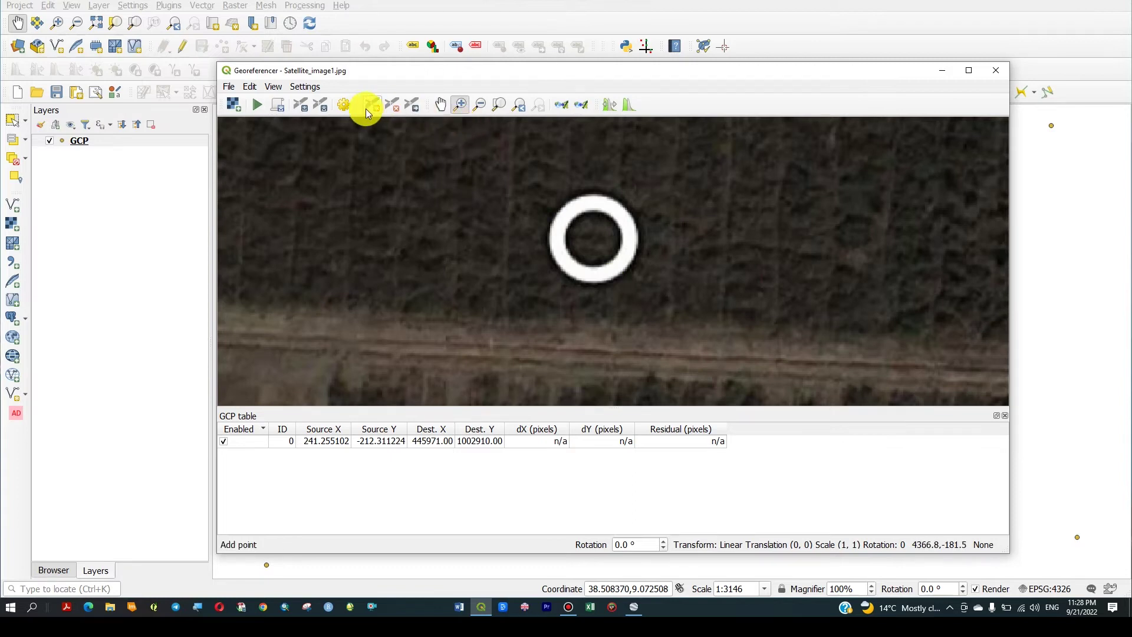
{"action": "left_click", "coordinate": [600, 244]}
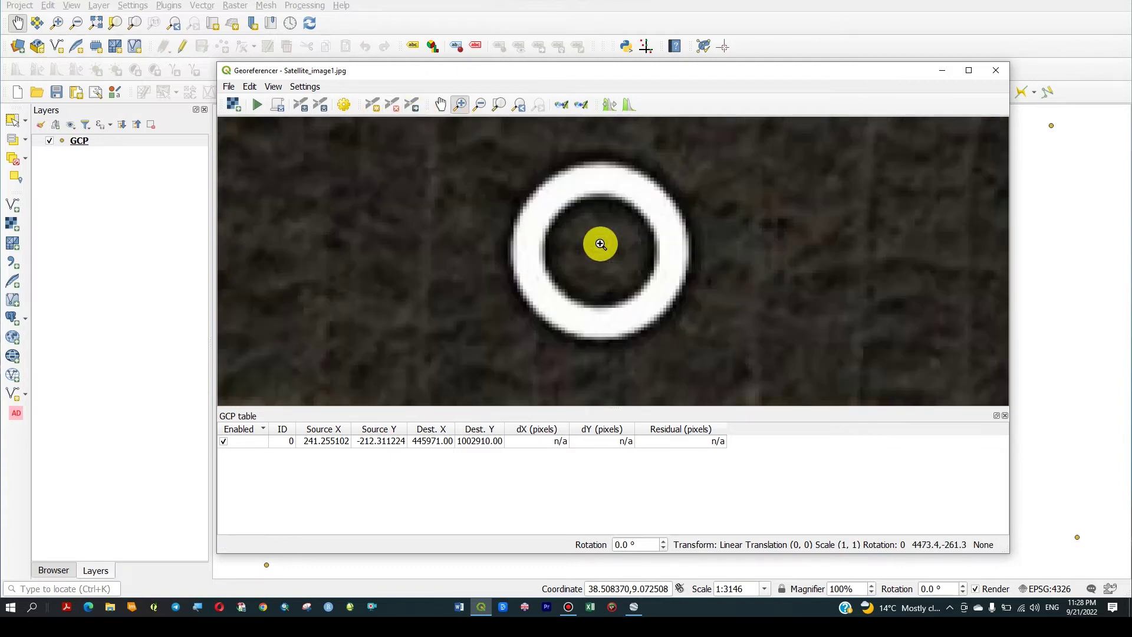
{"action": "left_click", "coordinate": [373, 103]}
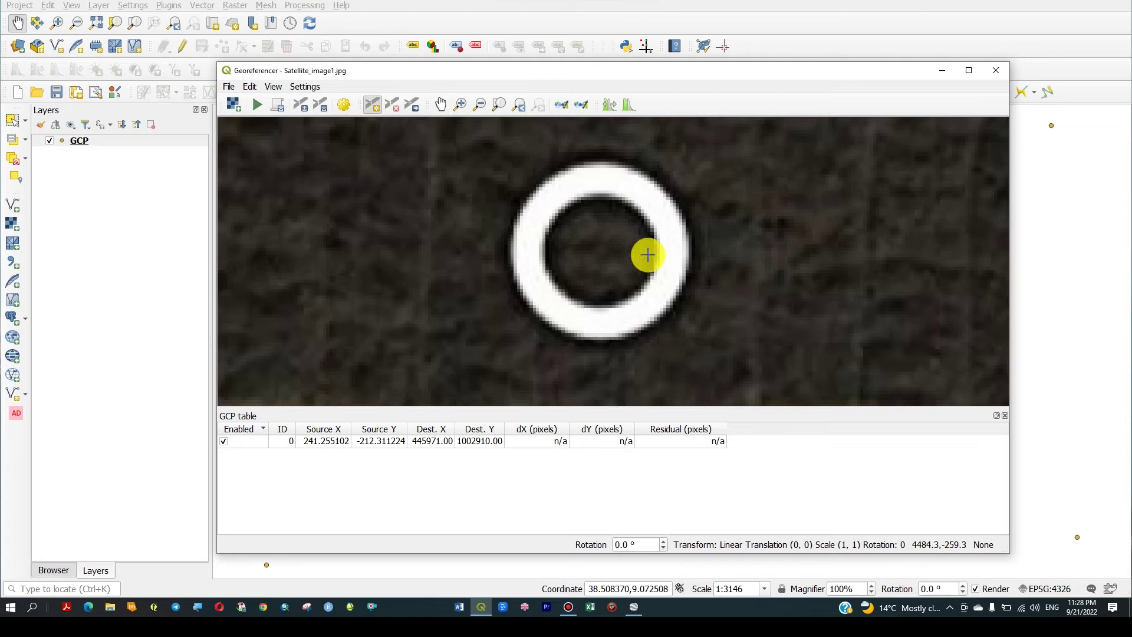
{"action": "left_click", "coordinate": [599, 245]}
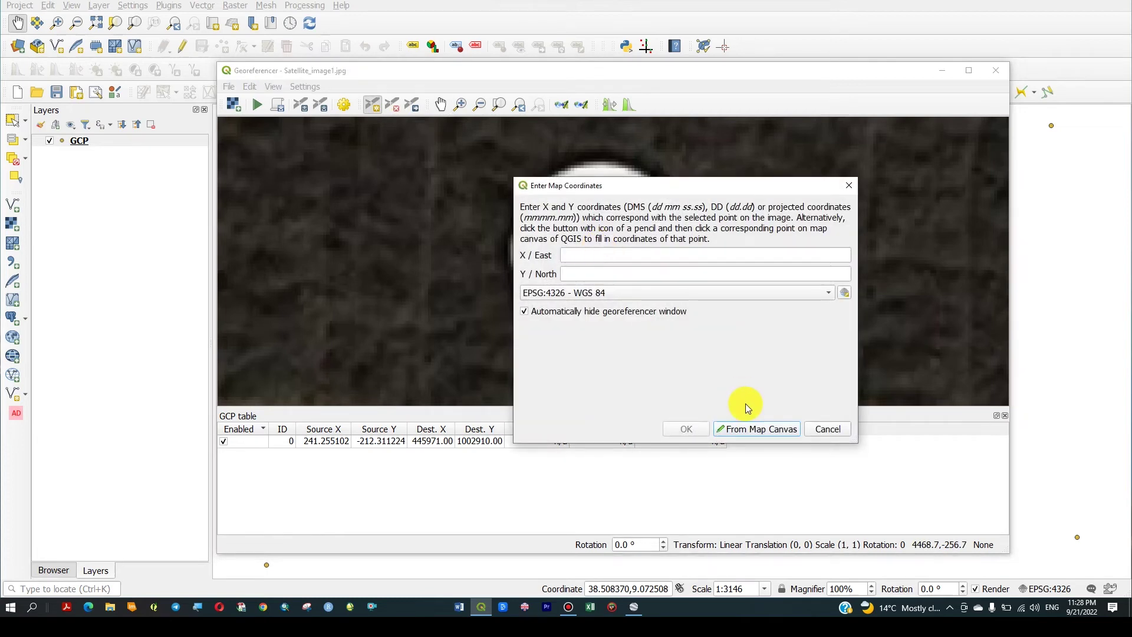
{"action": "left_click", "coordinate": [744, 435]}
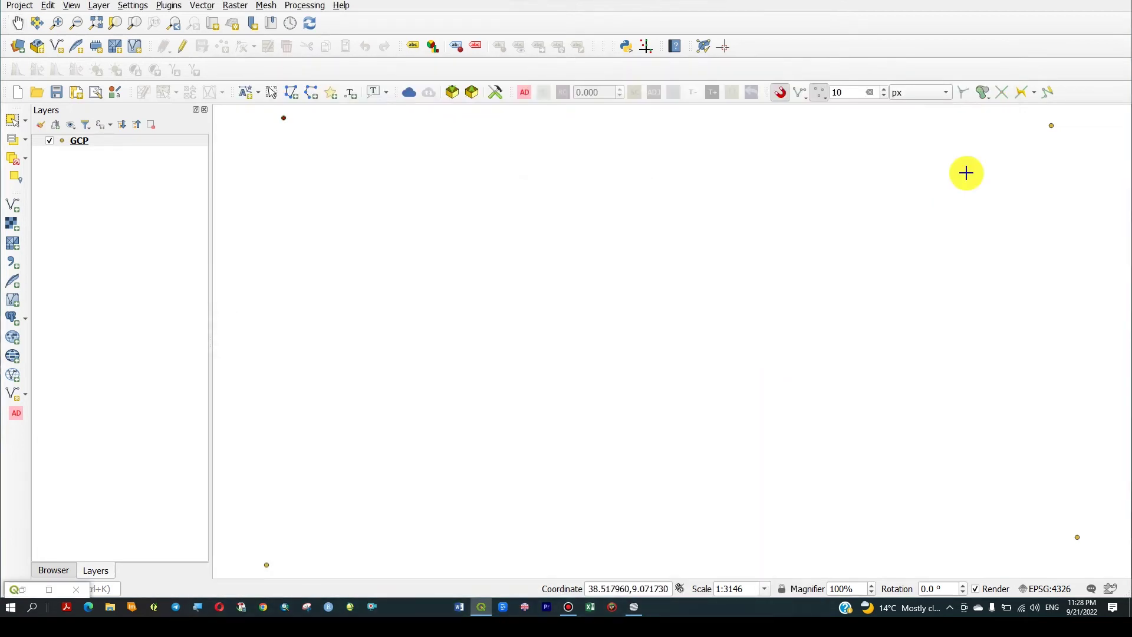
{"action": "left_click", "coordinate": [1053, 129]}
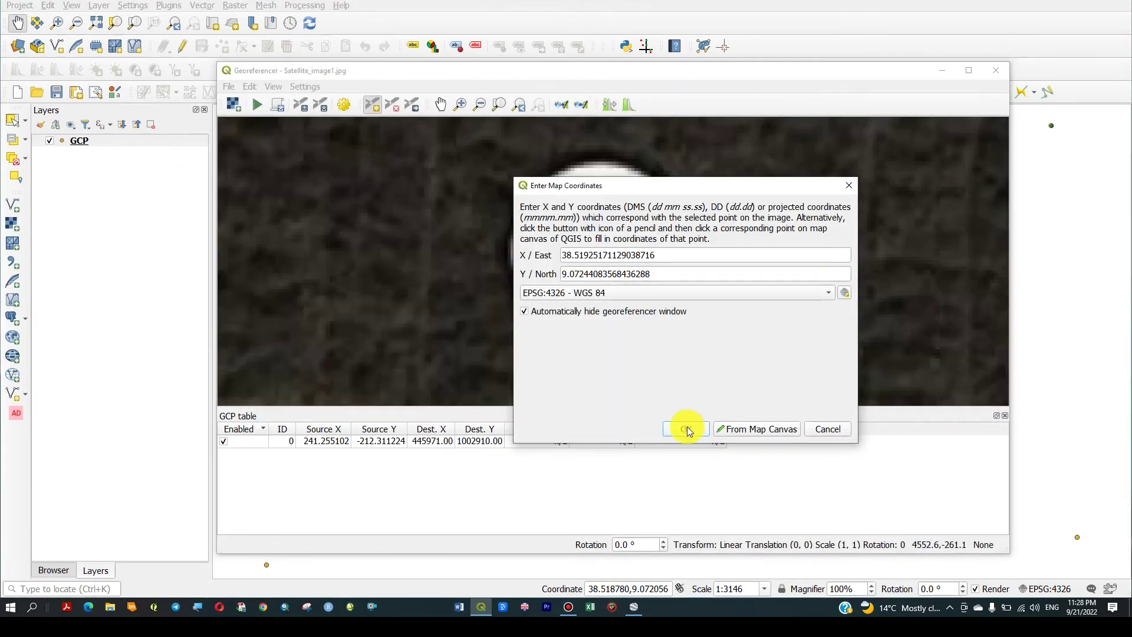
{"action": "left_click", "coordinate": [672, 429]}
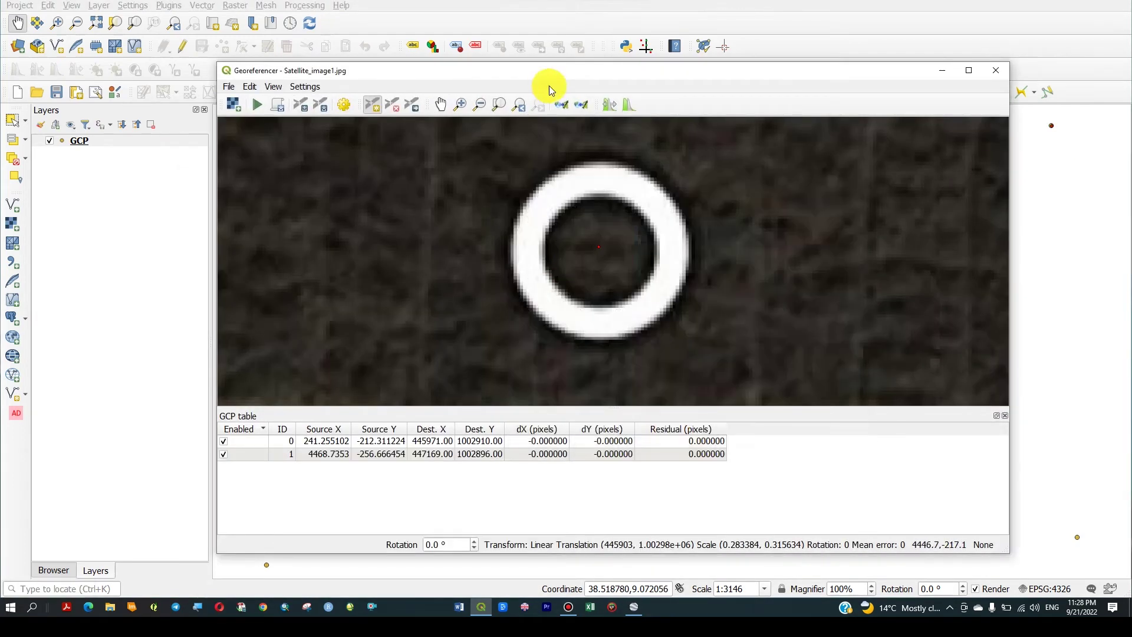
Place control point 2 at the bottom-right white ring, matched to its main-map point
{"action": "left_click", "coordinate": [500, 104]}
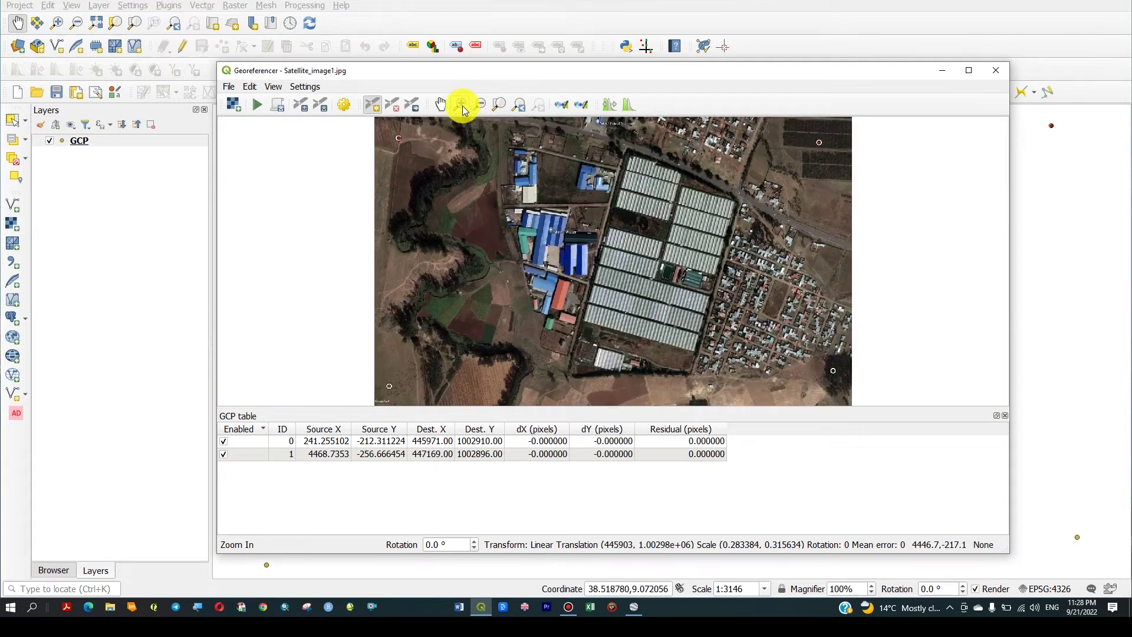
{"action": "left_click", "coordinate": [461, 105]}
{"action": "left_click", "coordinate": [834, 369]}
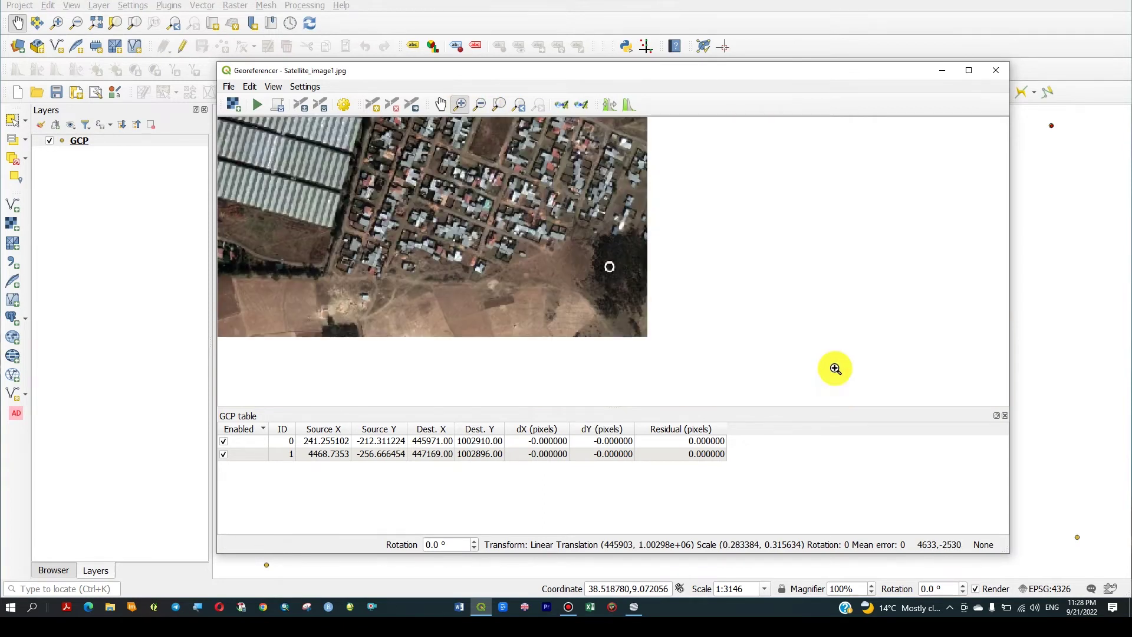
{"action": "left_click", "coordinate": [611, 271]}
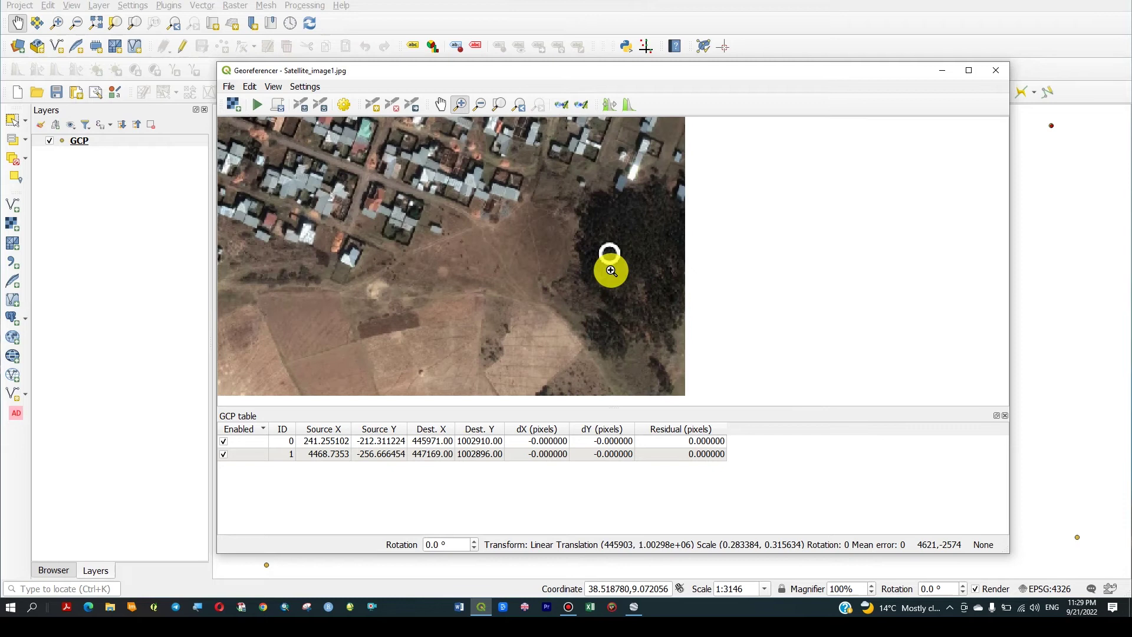
{"action": "left_click", "coordinate": [611, 268]}
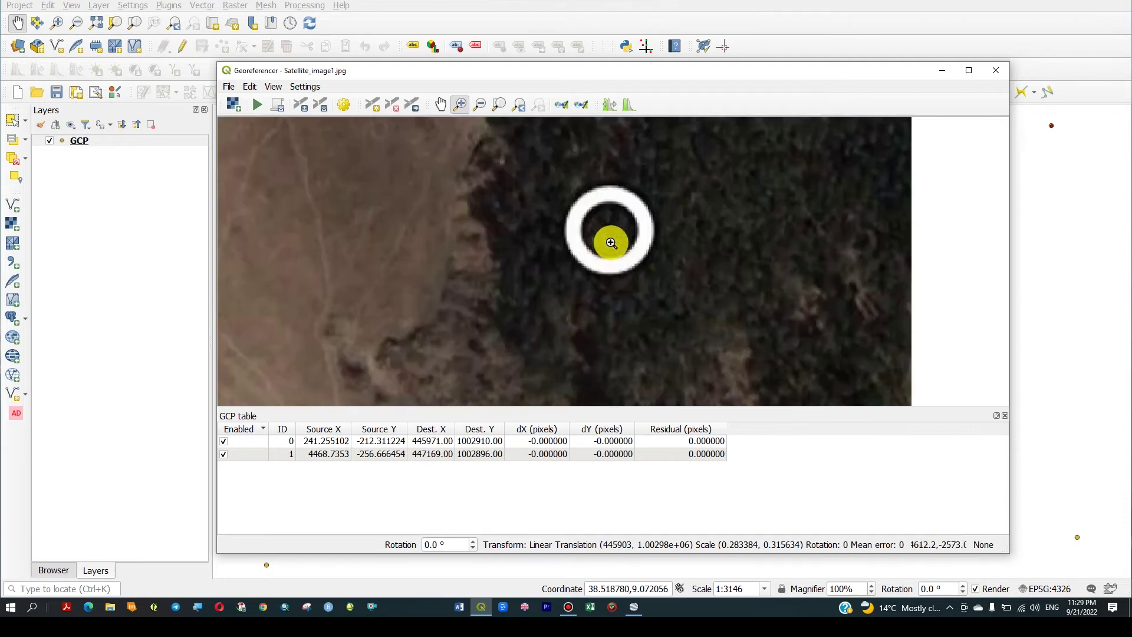
{"action": "left_click", "coordinate": [611, 243]}
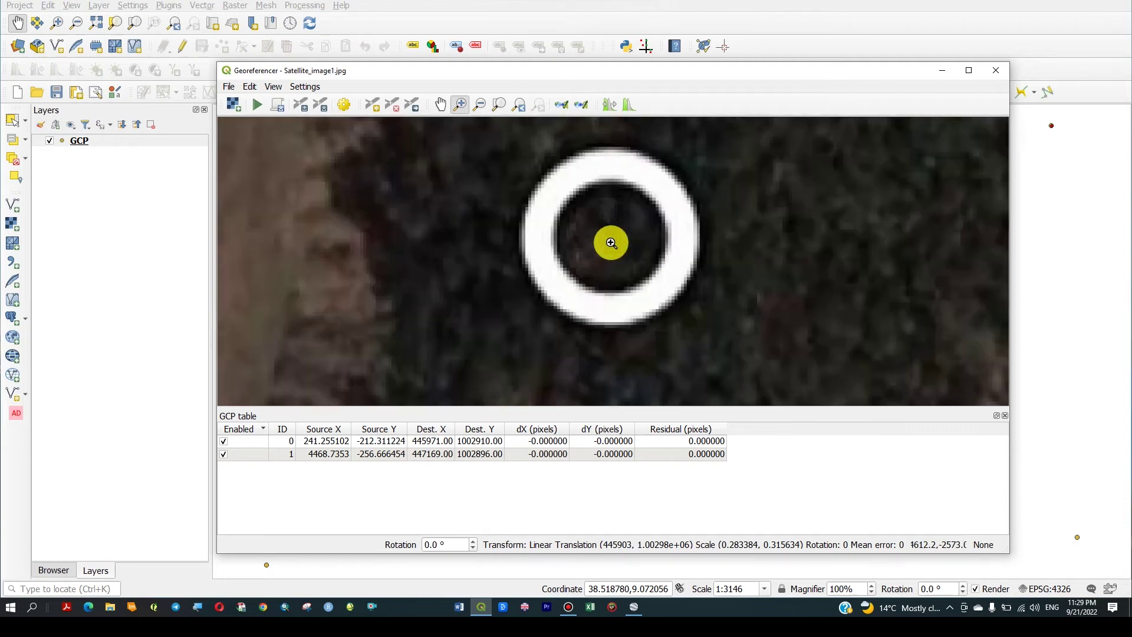
{"action": "left_click", "coordinate": [373, 105]}
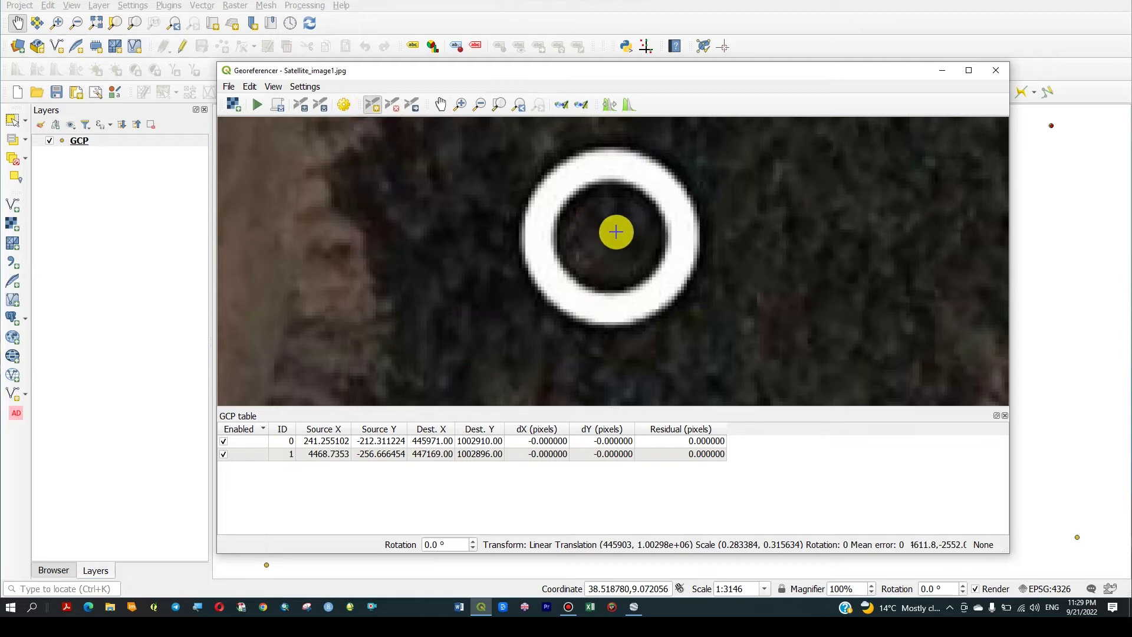
{"action": "left_click", "coordinate": [614, 232]}
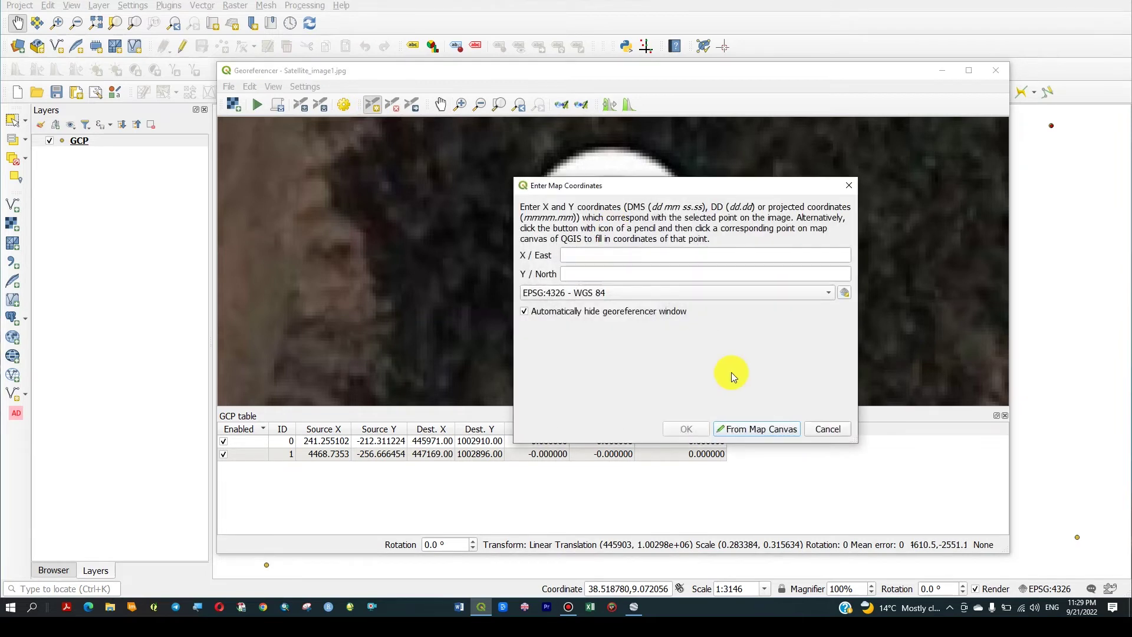
{"action": "left_click", "coordinate": [765, 429]}
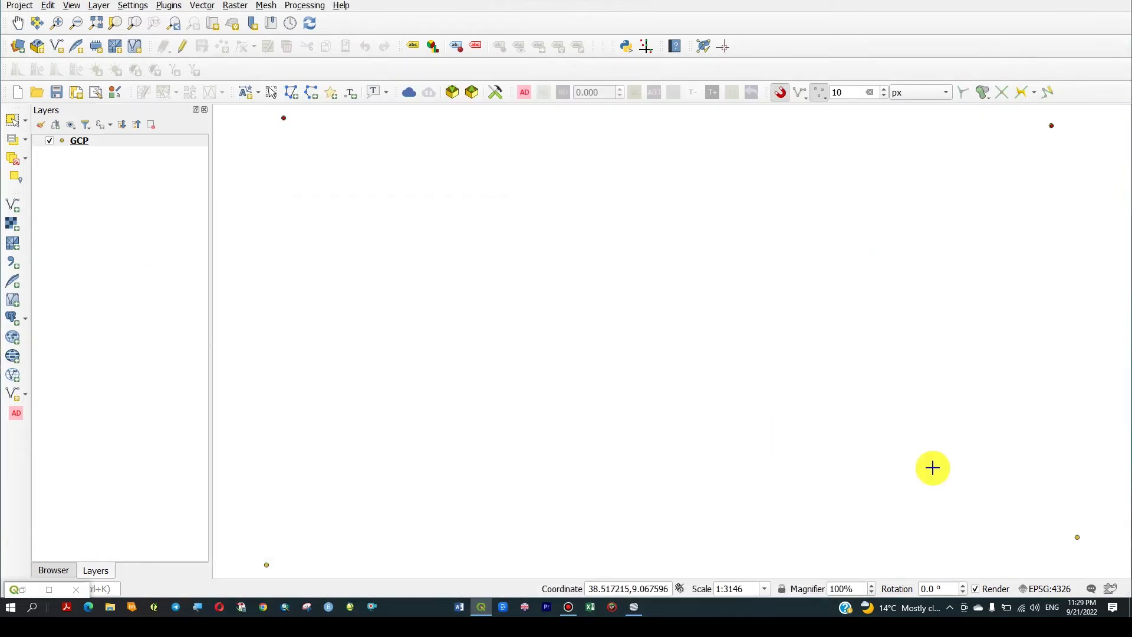
{"action": "left_click", "coordinate": [1078, 535]}
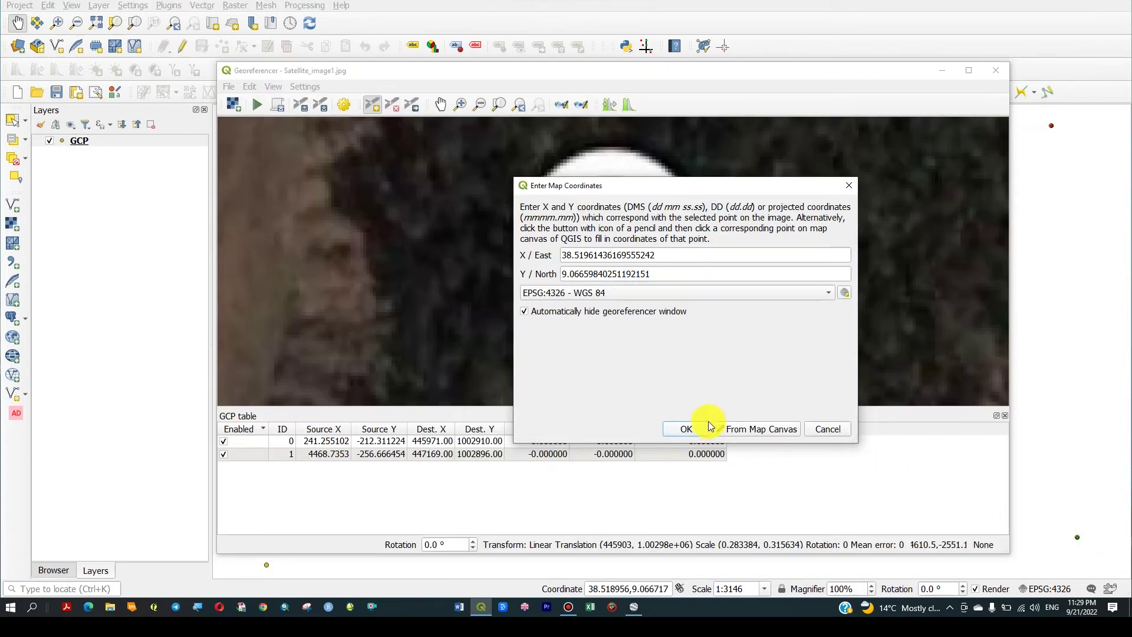
{"action": "left_click", "coordinate": [683, 427]}
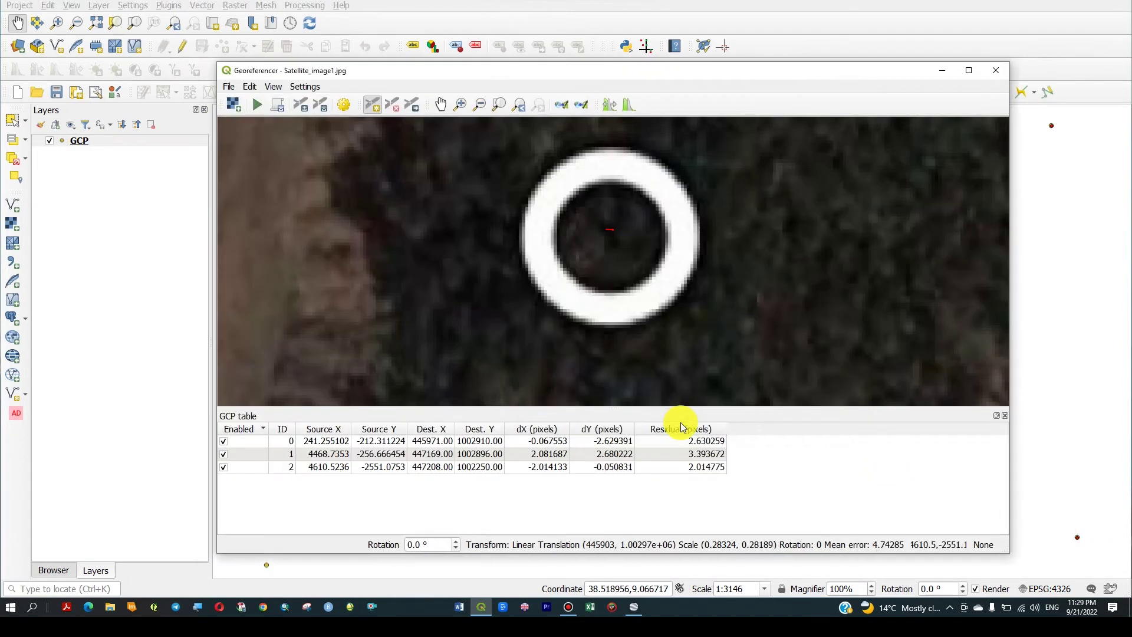
{"action": "left_click", "coordinate": [505, 106]}
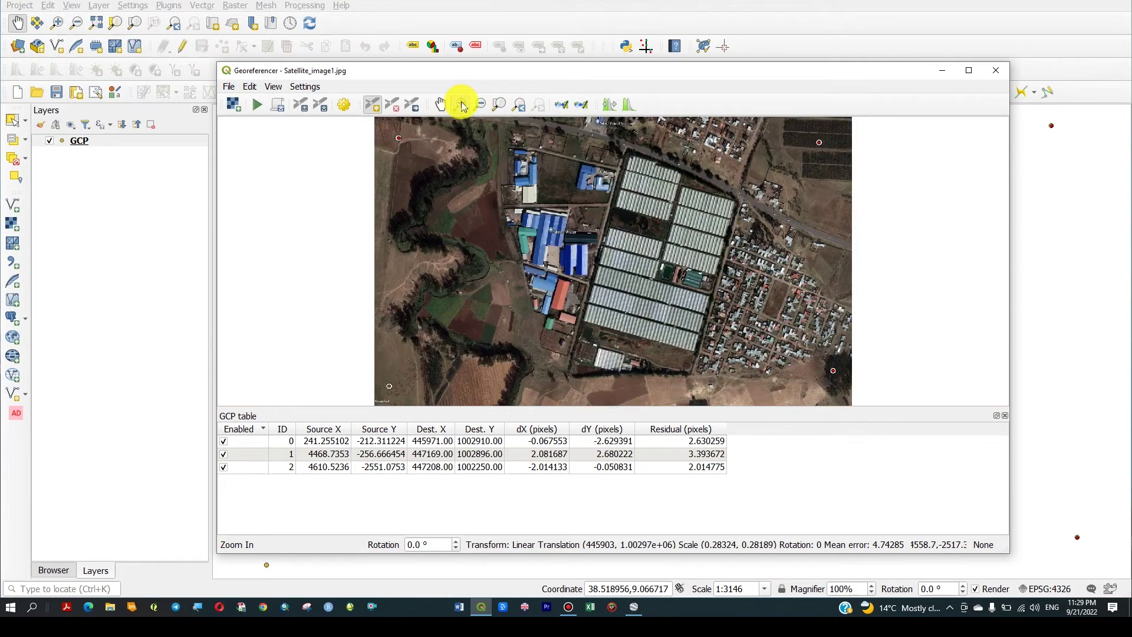
Place control point 3 at the bottom-left ring centre, matched to its main-map point
{"action": "left_click", "coordinate": [462, 105]}
{"action": "left_click", "coordinate": [392, 385]}
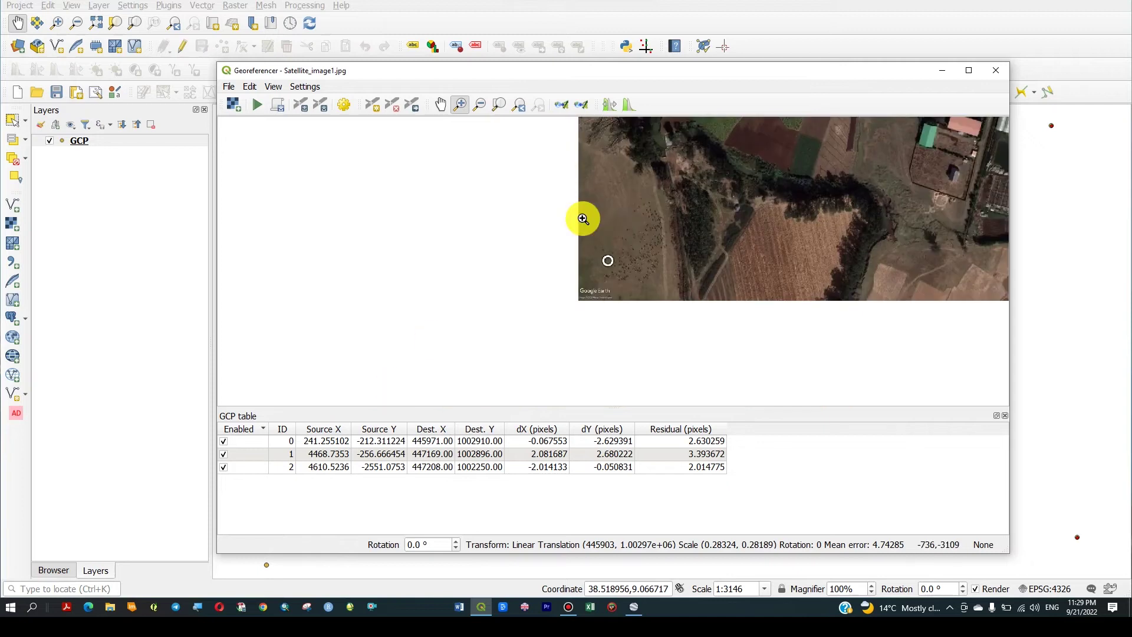
{"action": "left_click", "coordinate": [609, 252]}
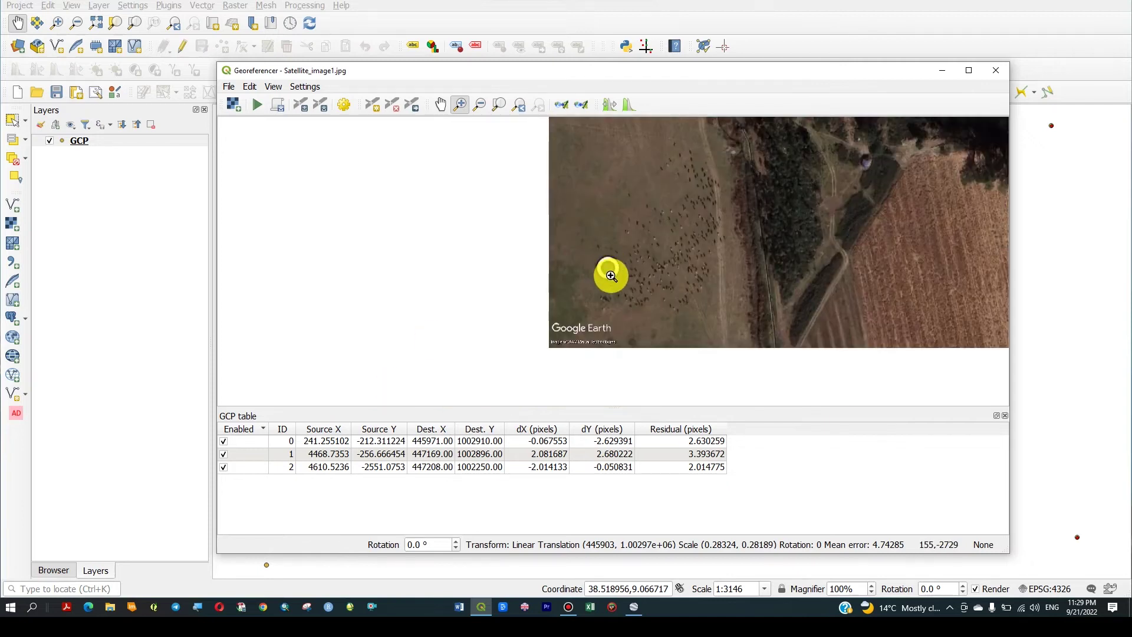
{"action": "left_click", "coordinate": [611, 275]}
{"action": "left_click", "coordinate": [611, 250]}
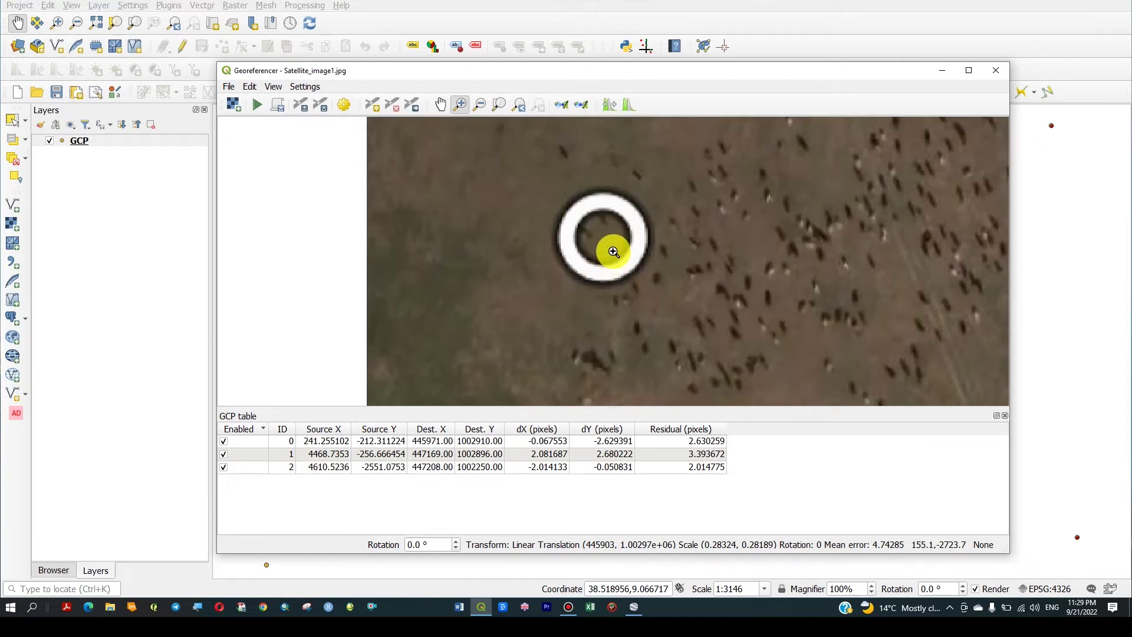
{"action": "left_click", "coordinate": [613, 252]}
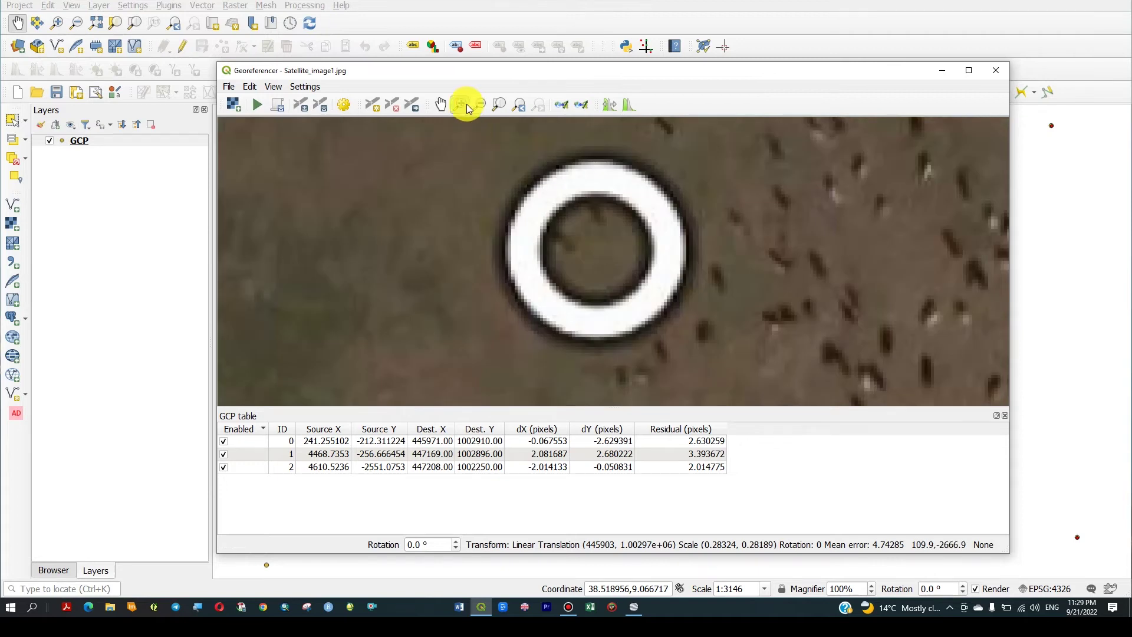
{"action": "left_click", "coordinate": [374, 103]}
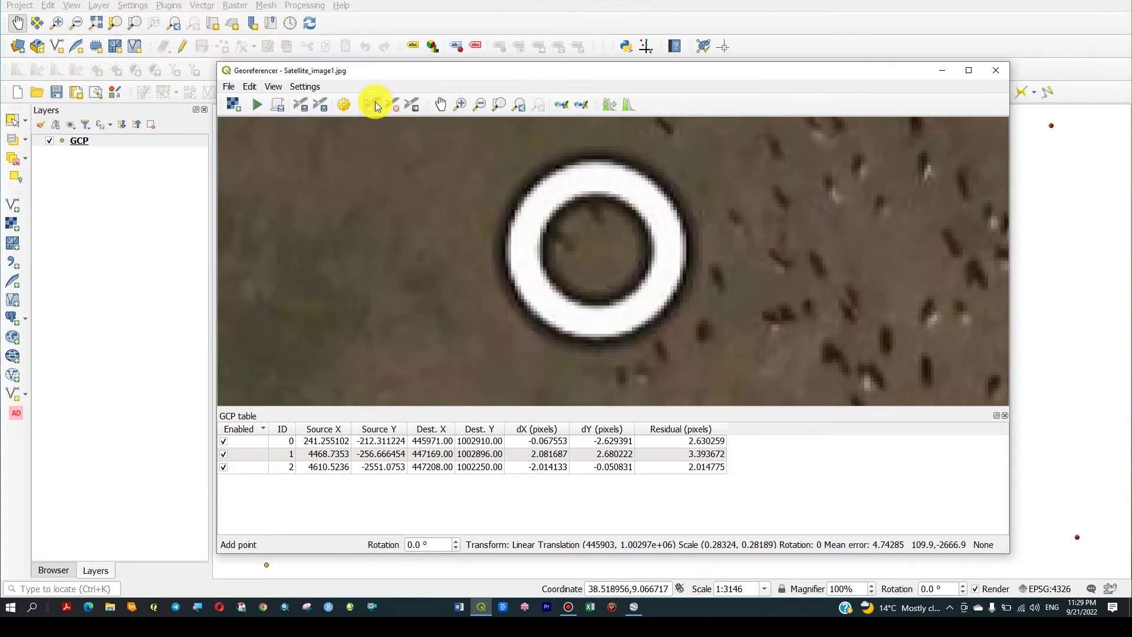
{"action": "left_click", "coordinate": [597, 244]}
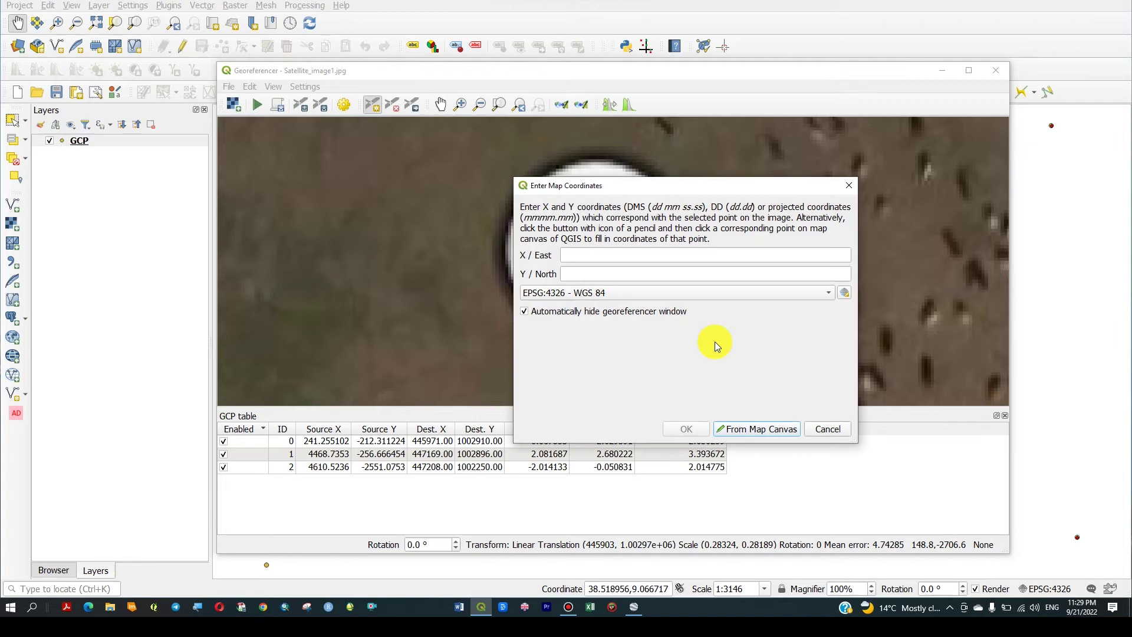
{"action": "left_click", "coordinate": [758, 430]}
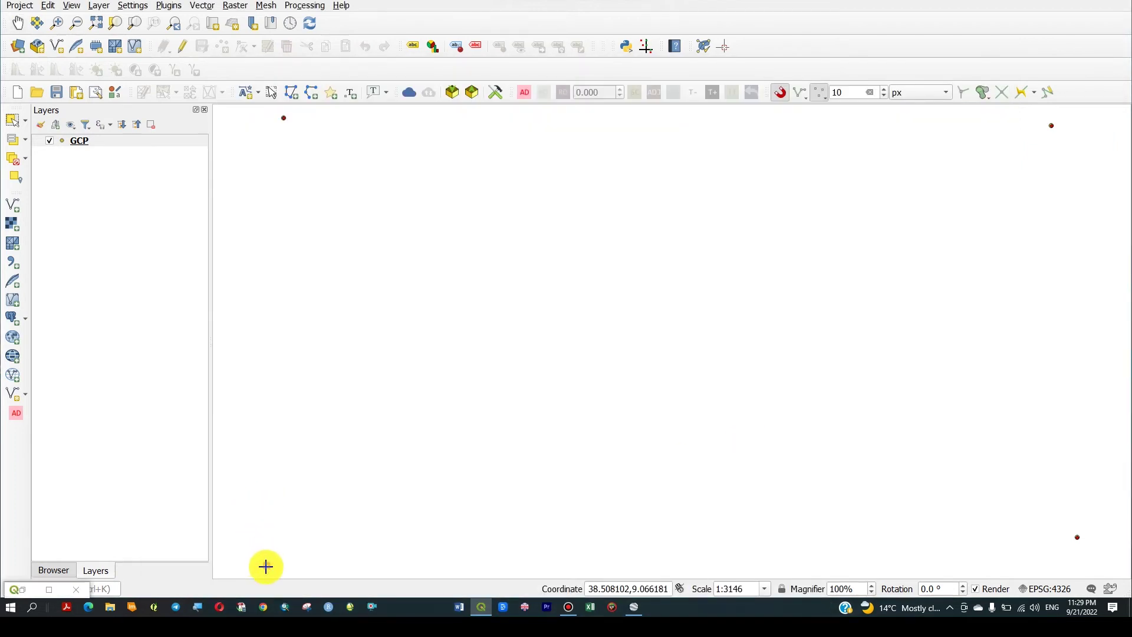
{"action": "left_click", "coordinate": [267, 565]}
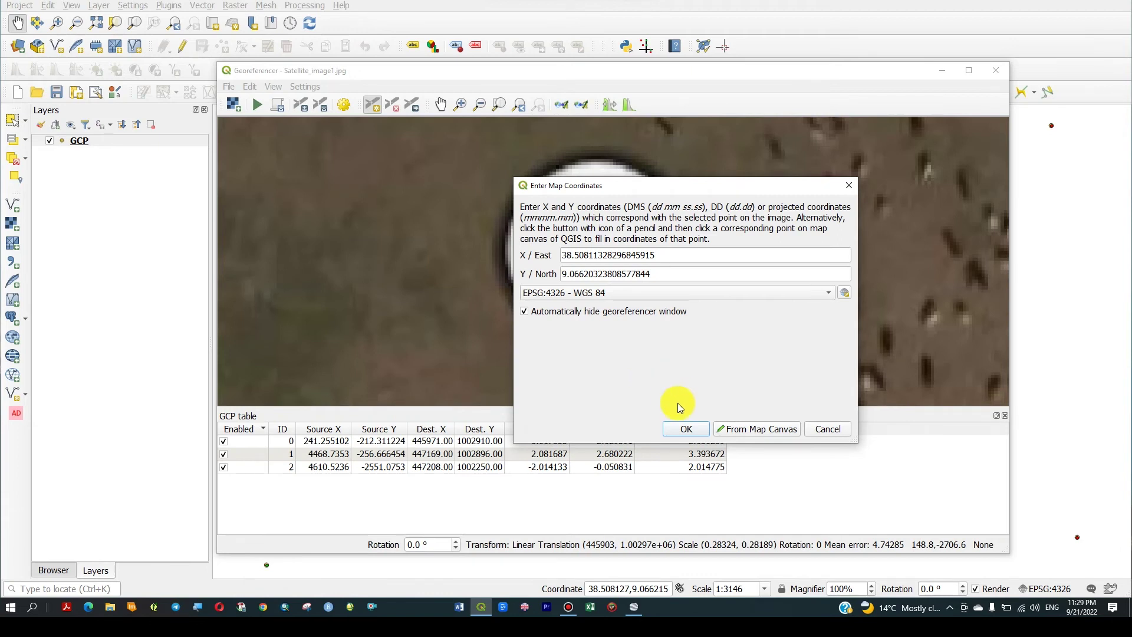
{"action": "left_click", "coordinate": [685, 427]}
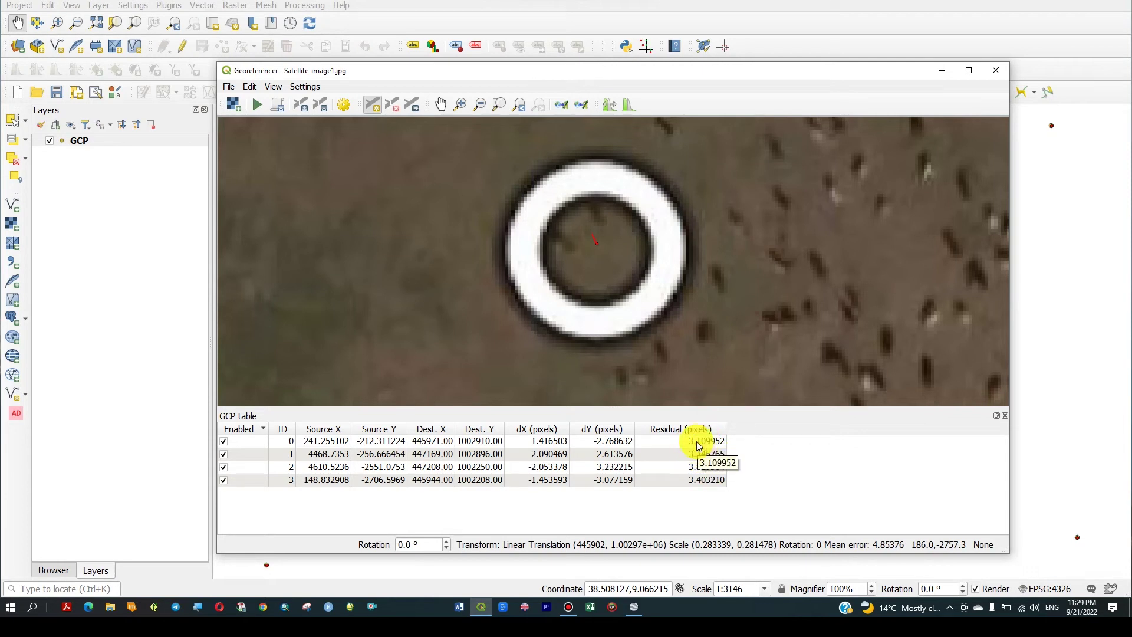
{"action": "left_click", "coordinate": [699, 447]}
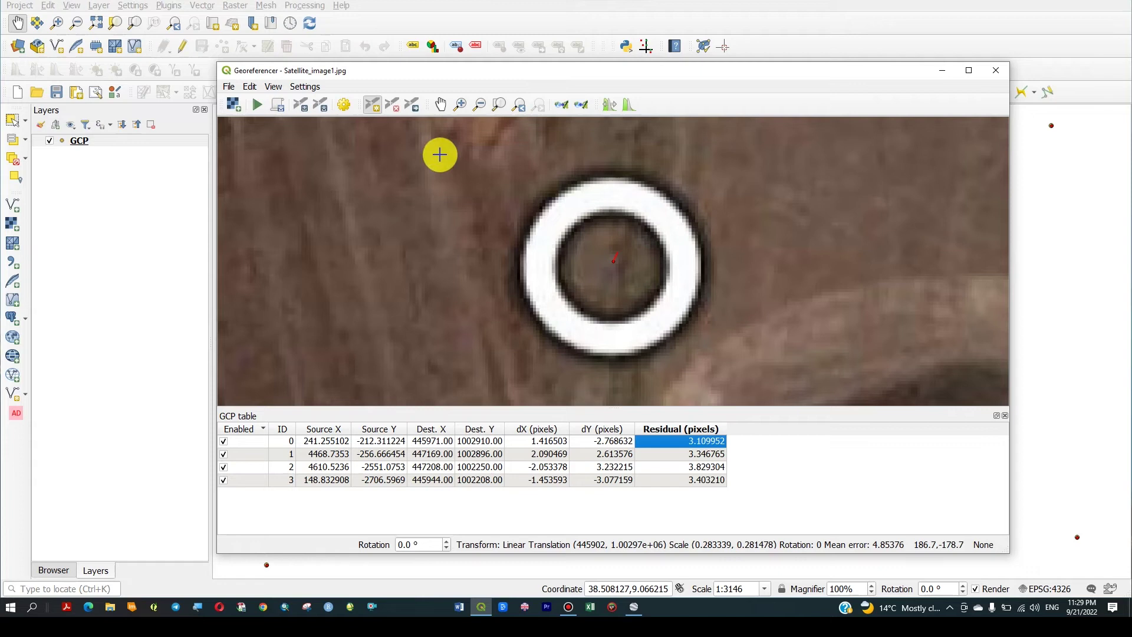
Zoom in tightly on control point 0's residual line, cancelling a stray extra point
{"action": "left_click", "coordinate": [460, 105]}
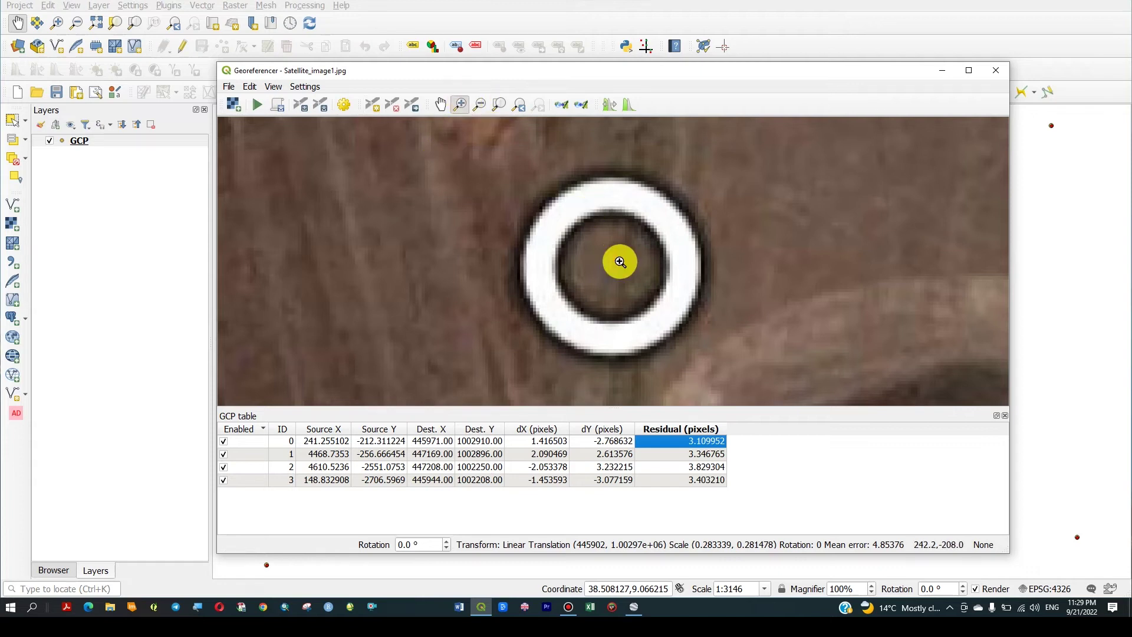
{"action": "left_click", "coordinate": [617, 258]}
{"action": "left_click", "coordinate": [615, 257]}
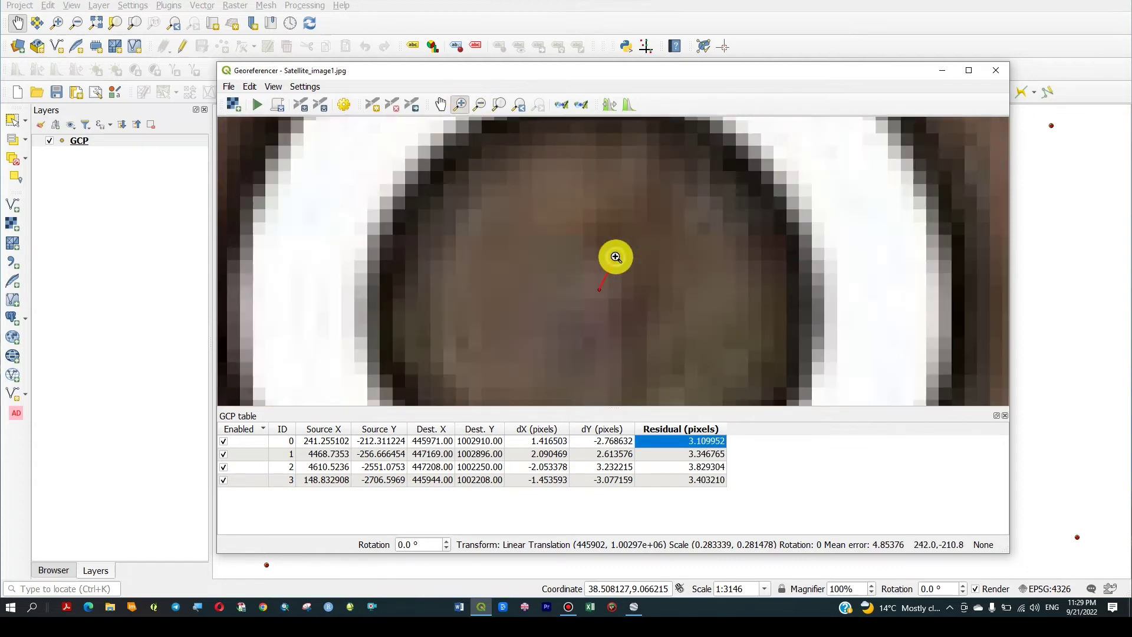
{"action": "left_click", "coordinate": [615, 257]}
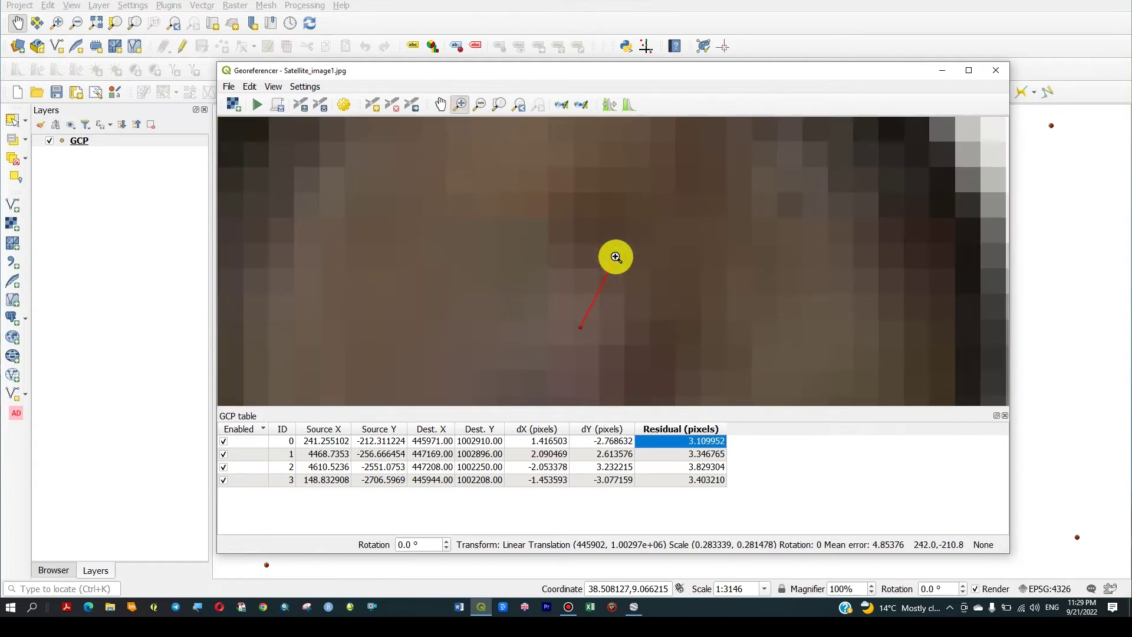
{"action": "left_click", "coordinate": [377, 105]}
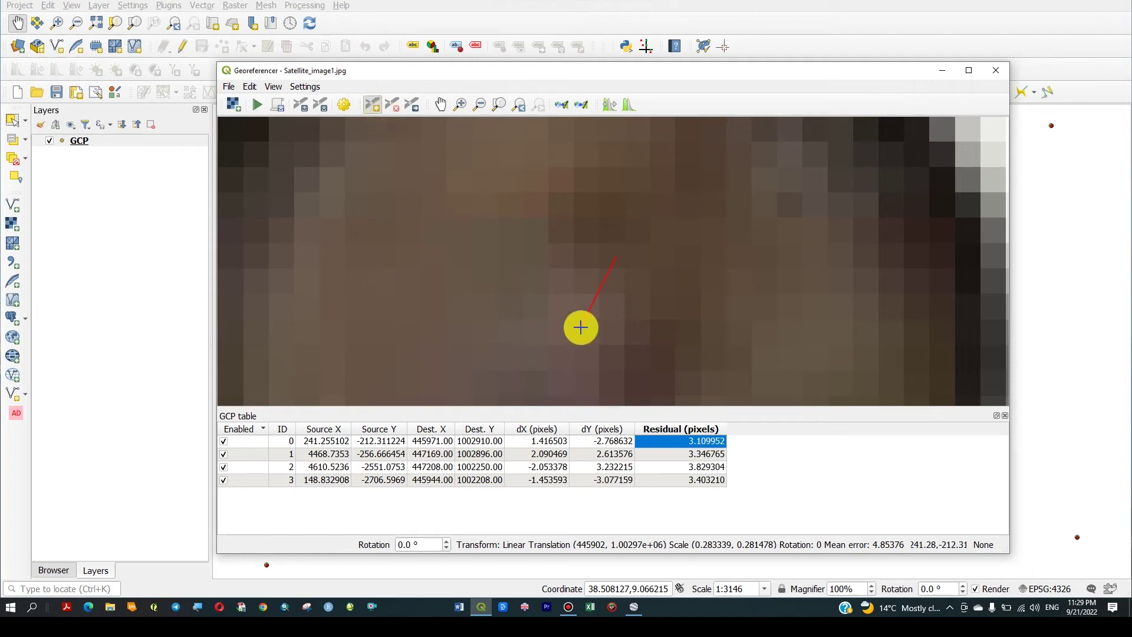
{"action": "left_click", "coordinate": [581, 327]}
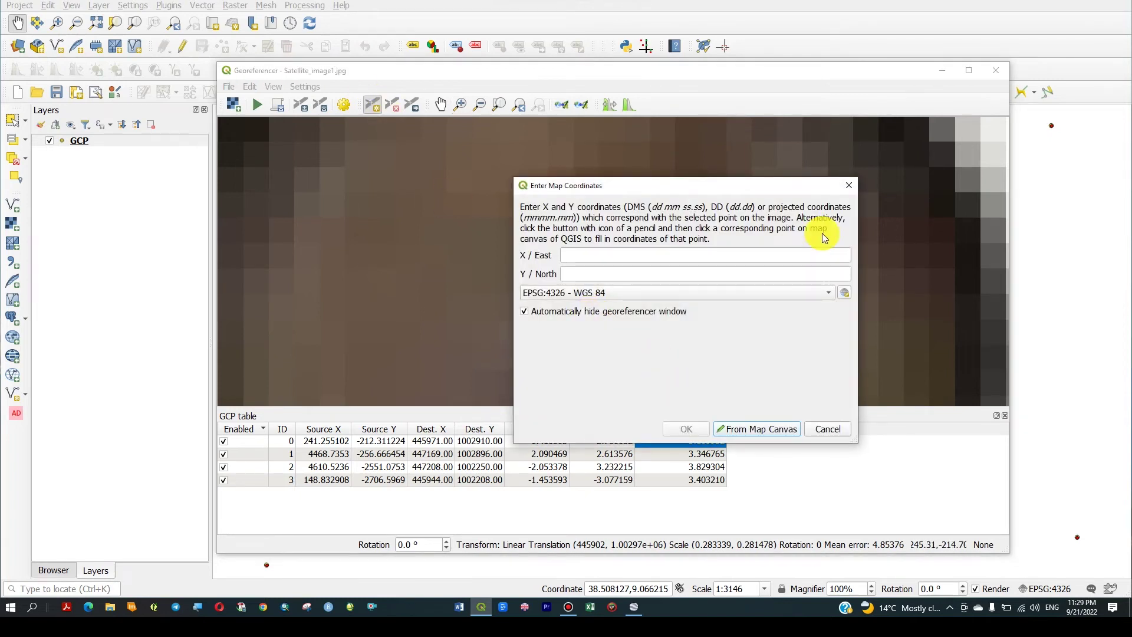
{"action": "left_click", "coordinate": [849, 185]}
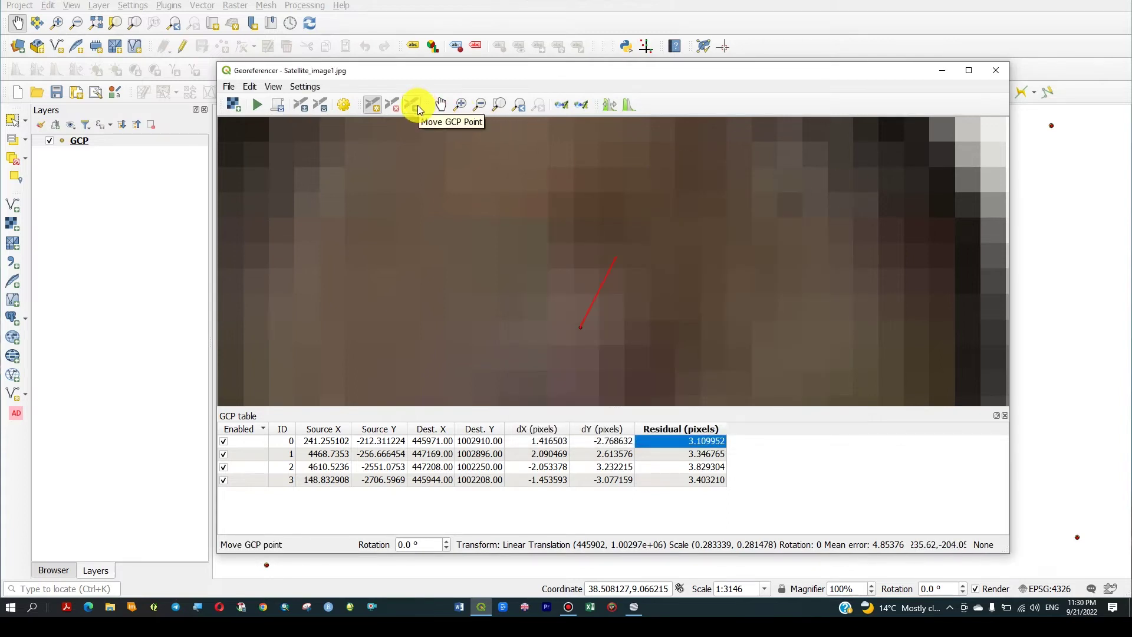
Drag control points 0, 2, 1 and 3 onto their true spots, cutting residuals to about 0.36–1.15 pixels
{"action": "left_click", "coordinate": [418, 105]}
{"action": "left_click_drag", "start_coordinate": [578, 327], "coordinate": [611, 279]}
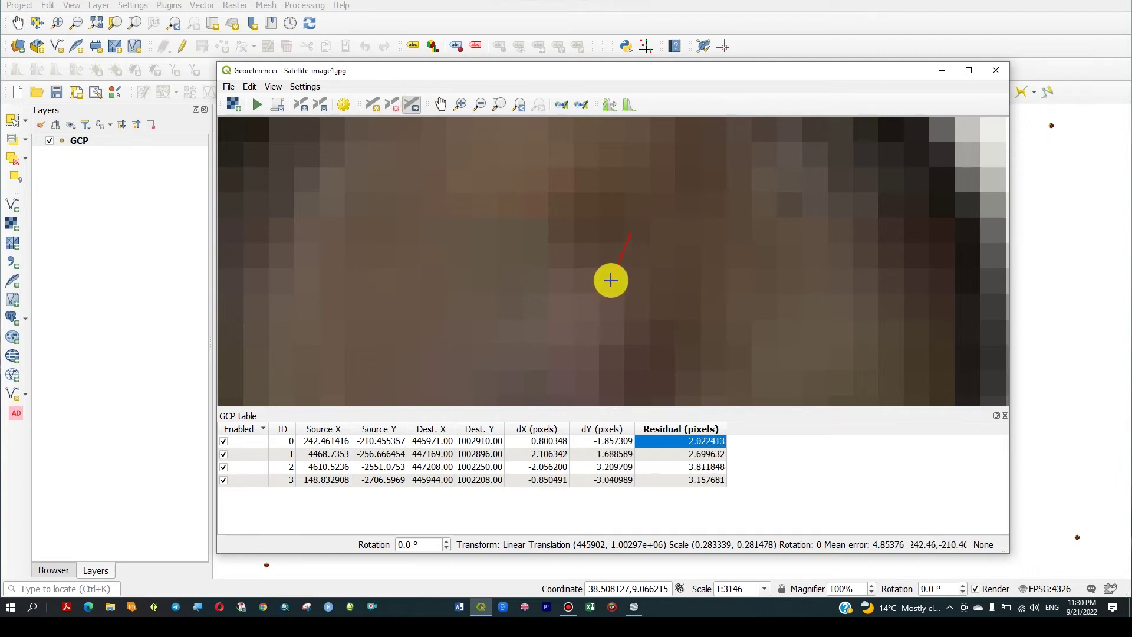
{"action": "left_click", "coordinate": [696, 466]}
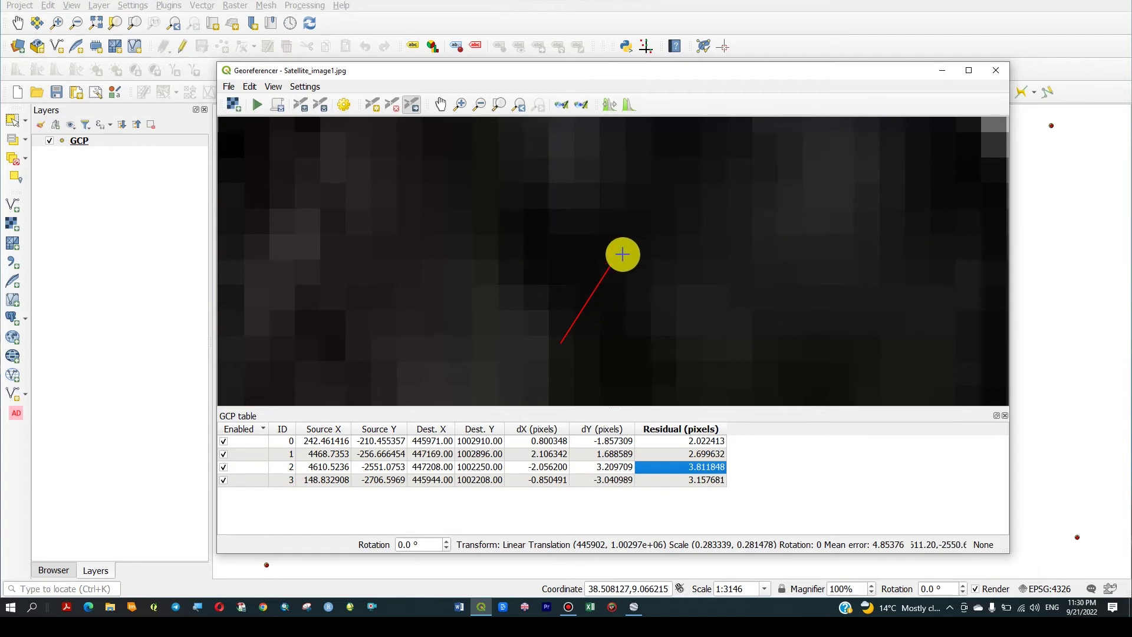
{"action": "mouse_move", "coordinate": [556, 327]}
{"action": "left_mouse_down"}
{"action": "mouse_move", "coordinate": [560, 339]}
{"action": "mouse_move", "coordinate": [619, 256]}
{"action": "mouse_move", "coordinate": [550, 348]}
{"action": "left_mouse_up"}
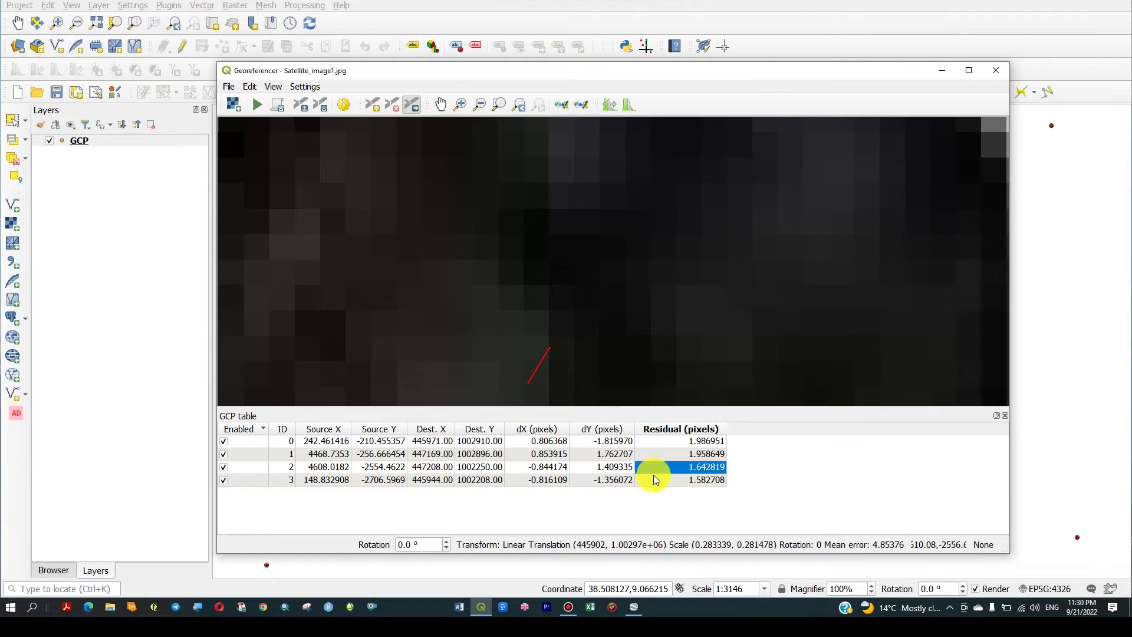
{"action": "left_click", "coordinate": [699, 453]}
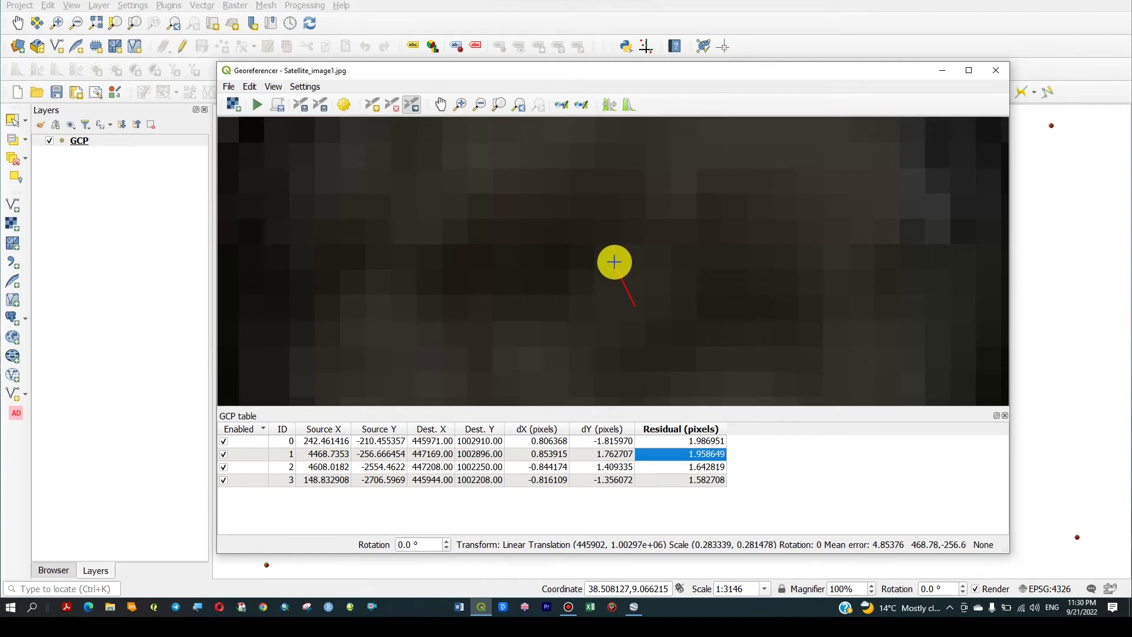
{"action": "left_click_drag", "start_coordinate": [614, 262], "coordinate": [632, 298]}
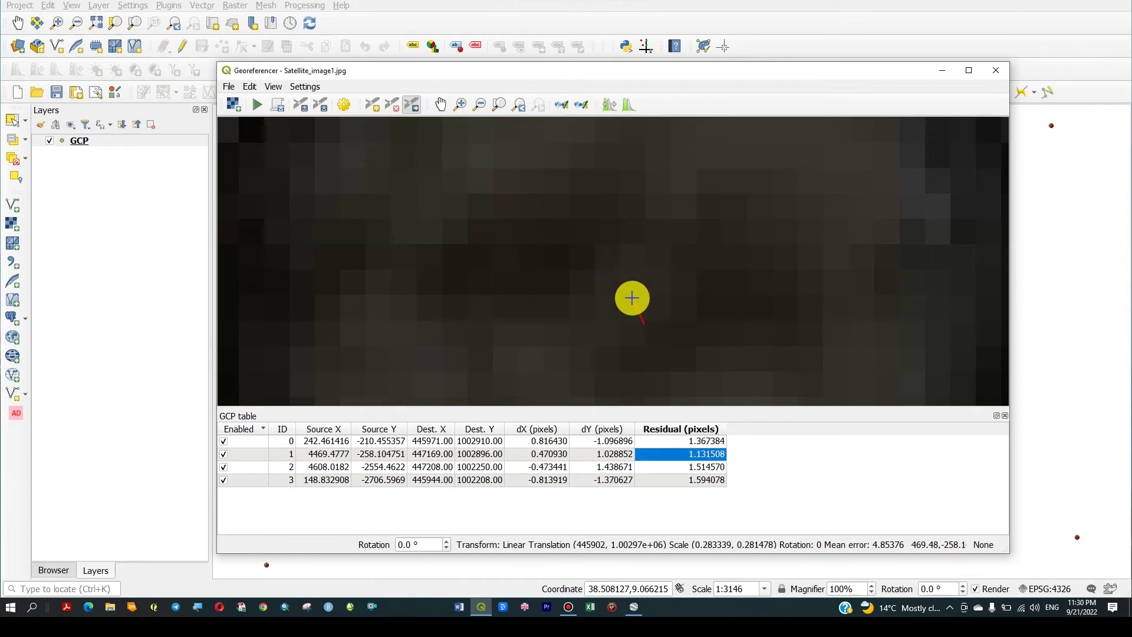
{"action": "left_click", "coordinate": [702, 479]}
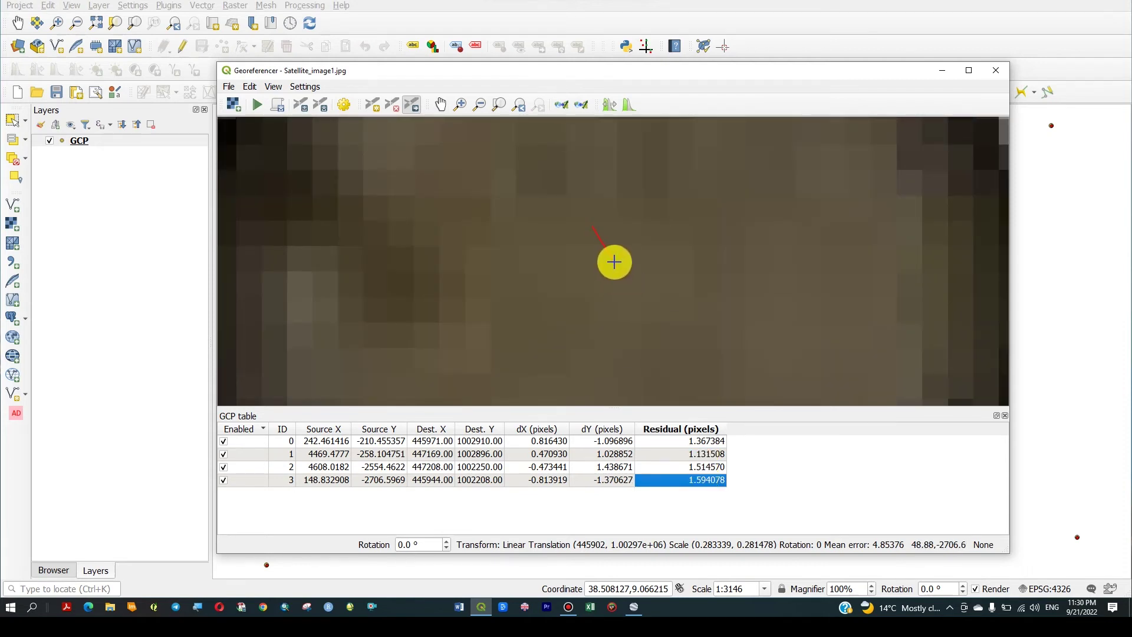
{"action": "left_click_drag", "start_coordinate": [614, 262], "coordinate": [588, 194]}
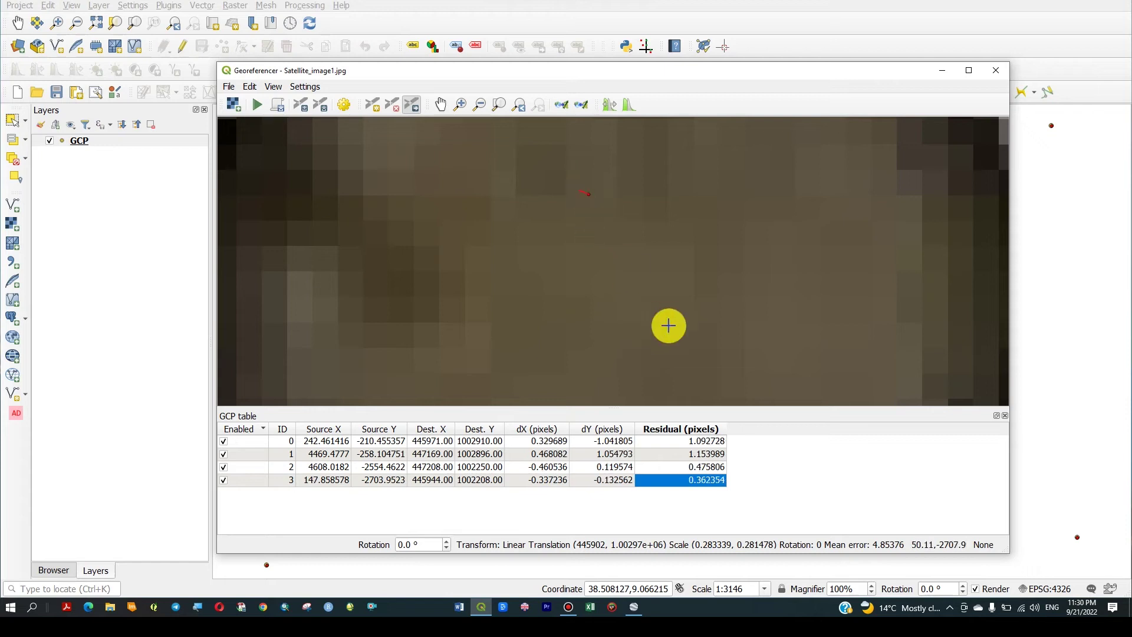
{"action": "left_click", "coordinate": [696, 445]}
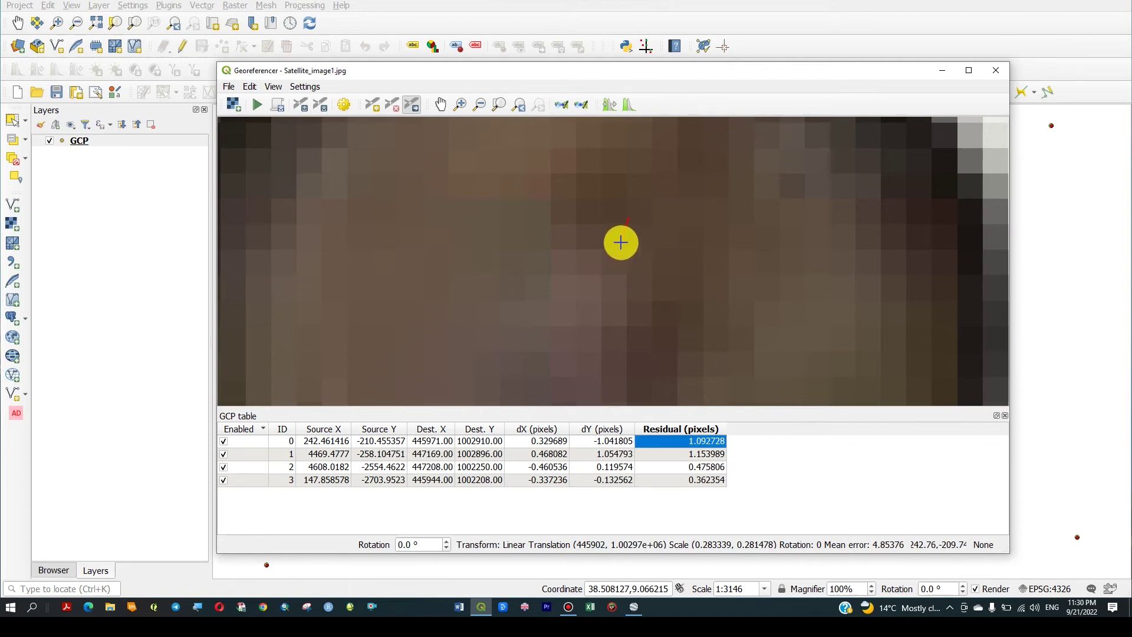
Nudge control points 0, 1 and 2 so every residual falls to about 0.07–0.30 pixels
{"action": "left_click_drag", "start_coordinate": [621, 238], "coordinate": [621, 238]}
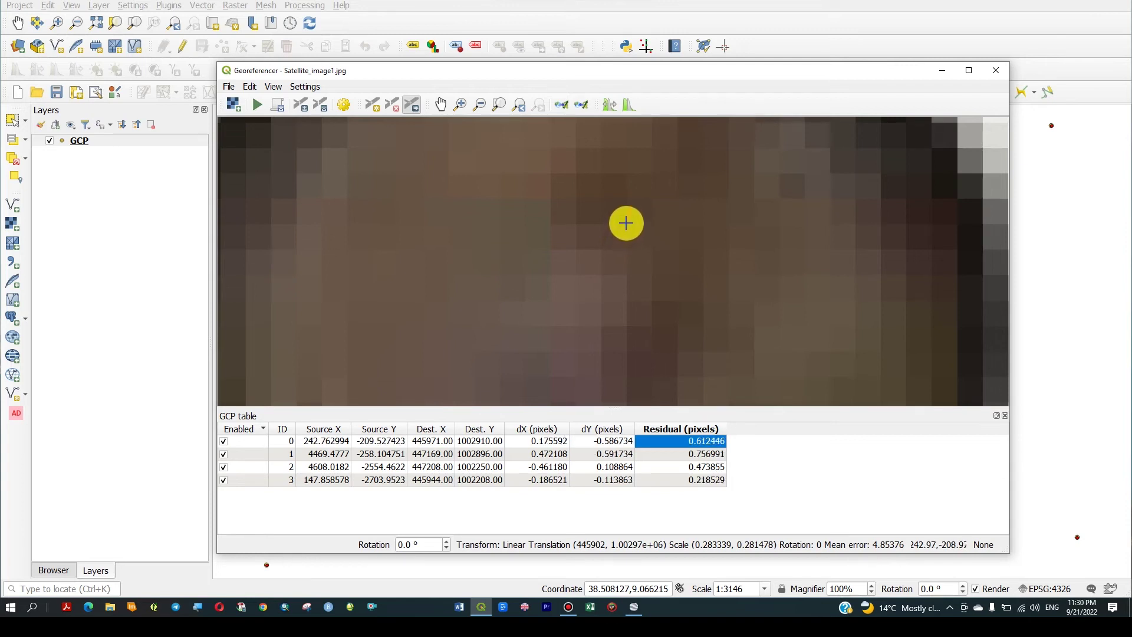
{"action": "left_click_drag", "start_coordinate": [627, 220], "coordinate": [631, 214]}
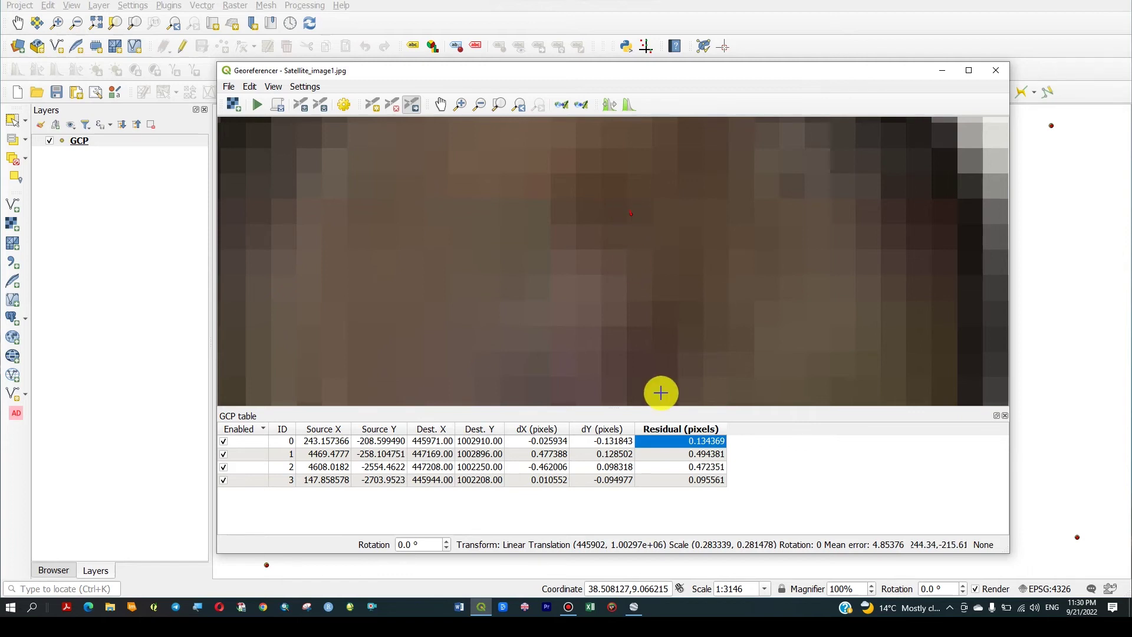
{"action": "left_click", "coordinate": [706, 454]}
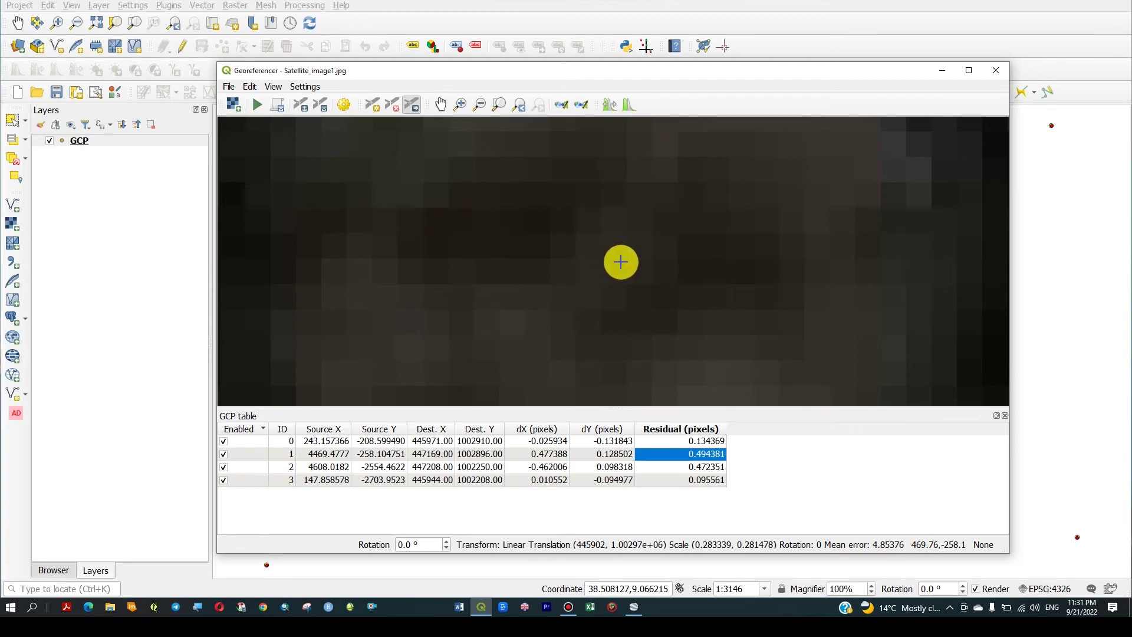
{"action": "left_click_drag", "start_coordinate": [631, 264], "coordinate": [633, 264]}
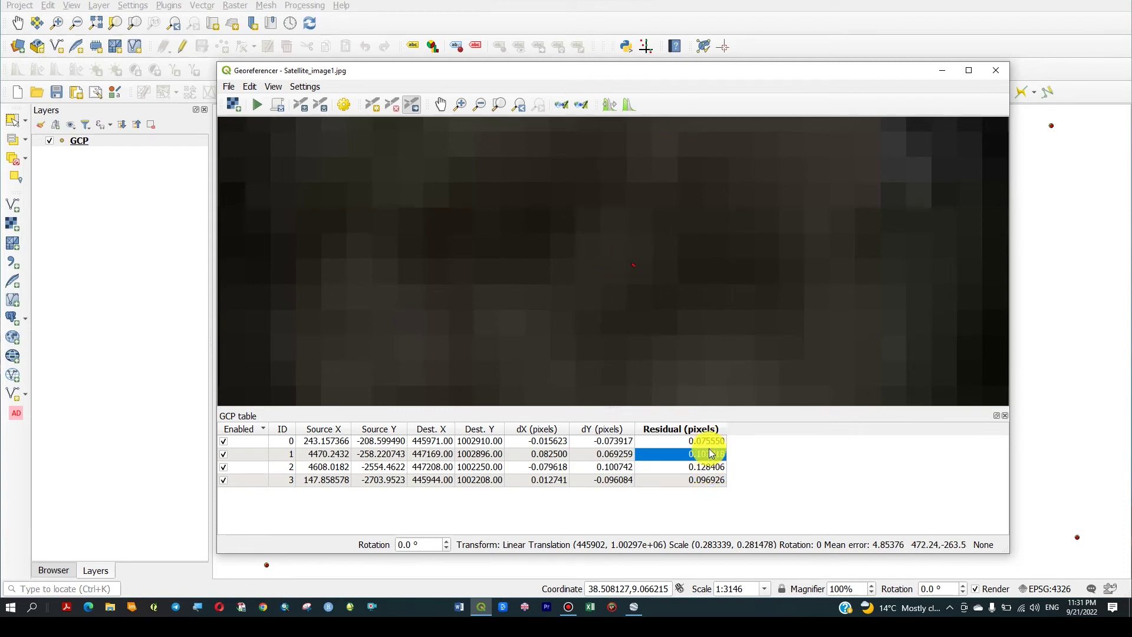
{"action": "left_click", "coordinate": [706, 466]}
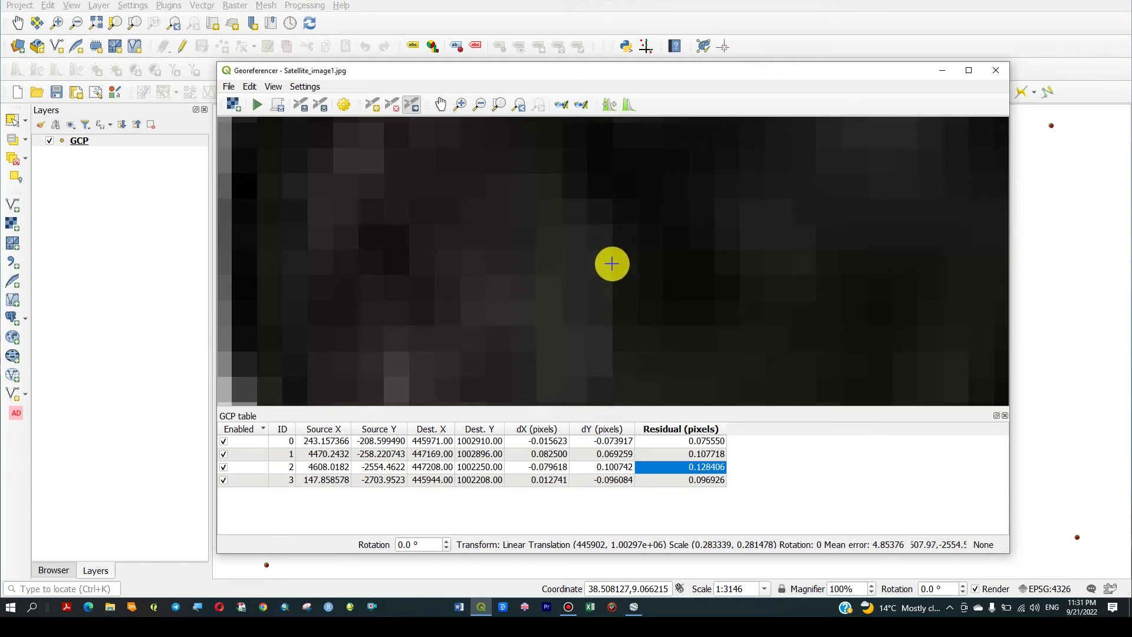
{"action": "left_click_drag", "start_coordinate": [613, 261], "coordinate": [594, 269]}
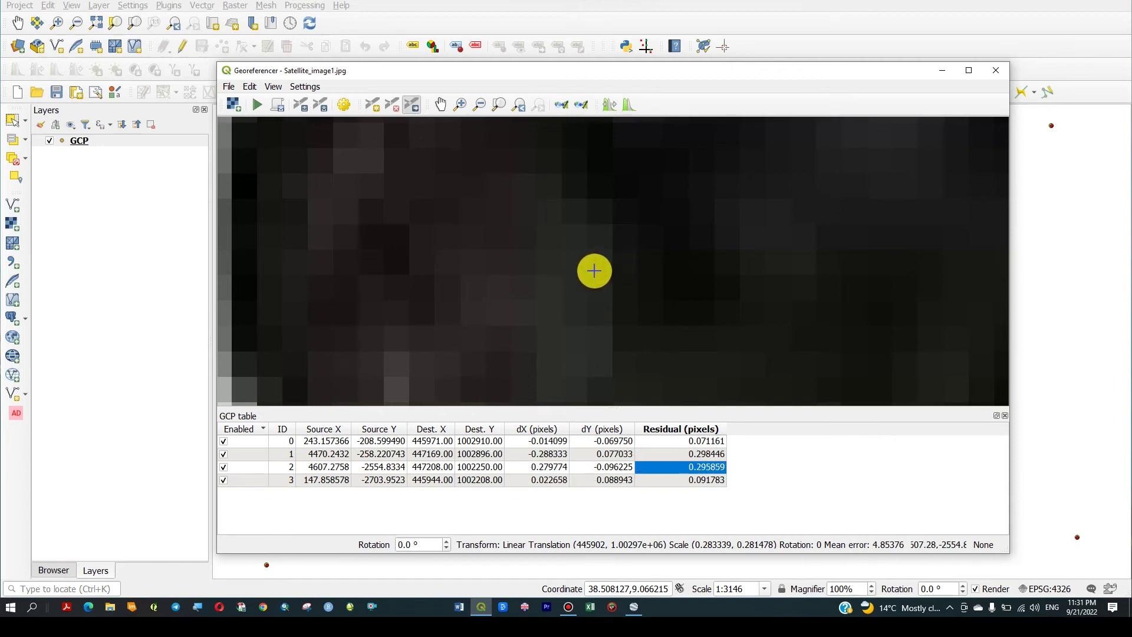
{"action": "left_click", "coordinate": [703, 453]}
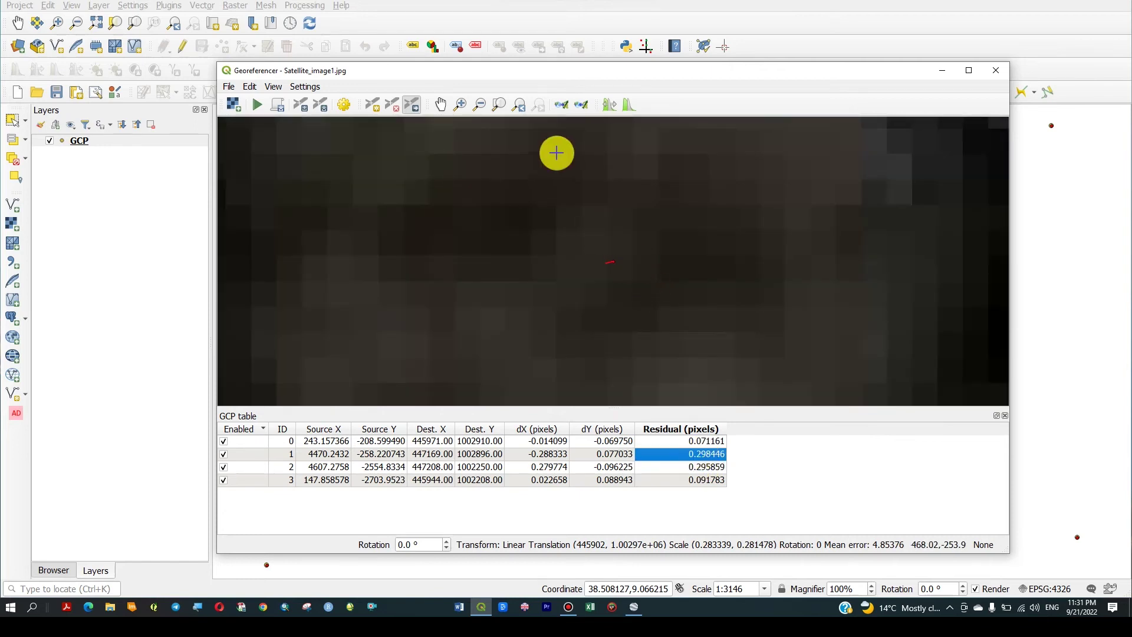
Zoom in and drag control points 1 and 2 until all residuals are about 0.024–0.056 pixels
{"action": "left_click", "coordinate": [460, 105]}
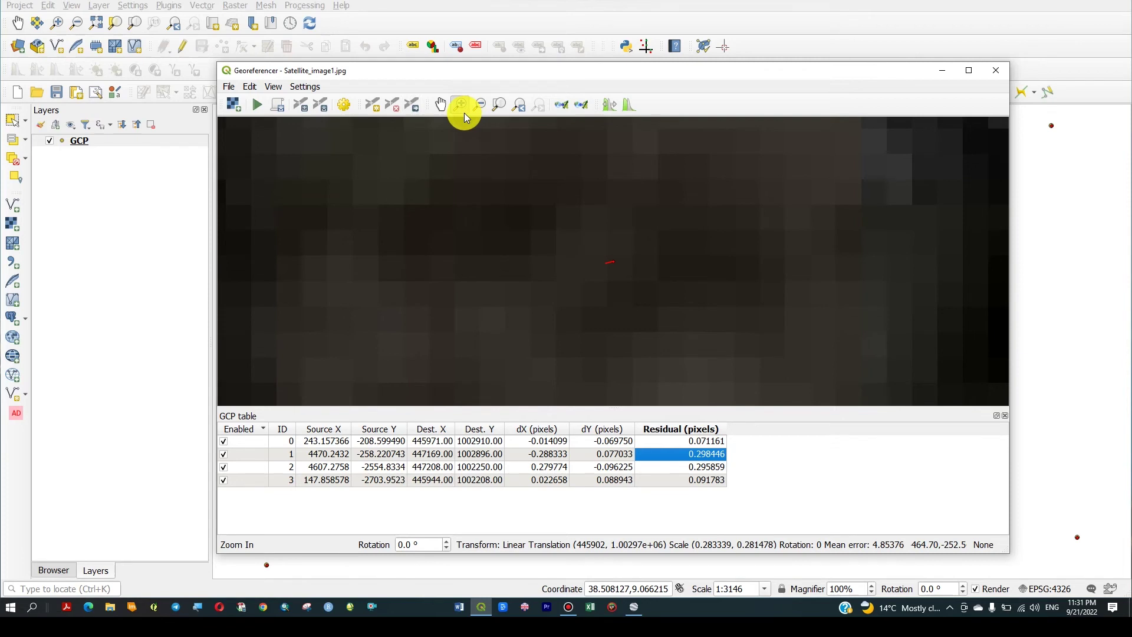
{"action": "left_click", "coordinate": [621, 260]}
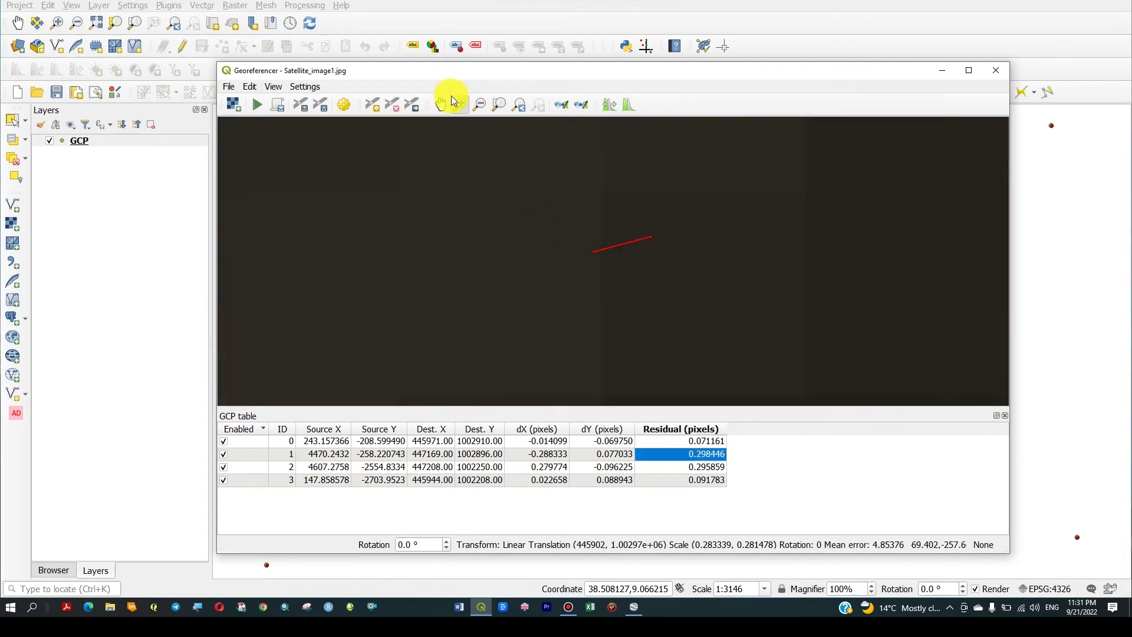
{"action": "left_click", "coordinate": [411, 104]}
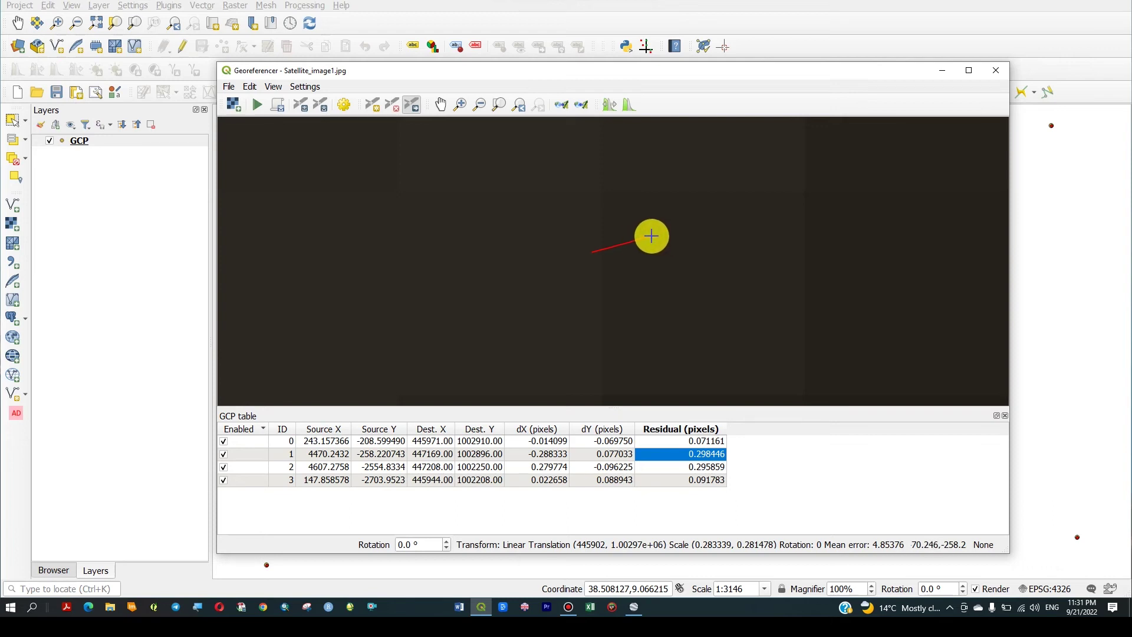
{"action": "left_click_drag", "start_coordinate": [651, 236], "coordinate": [600, 252]}
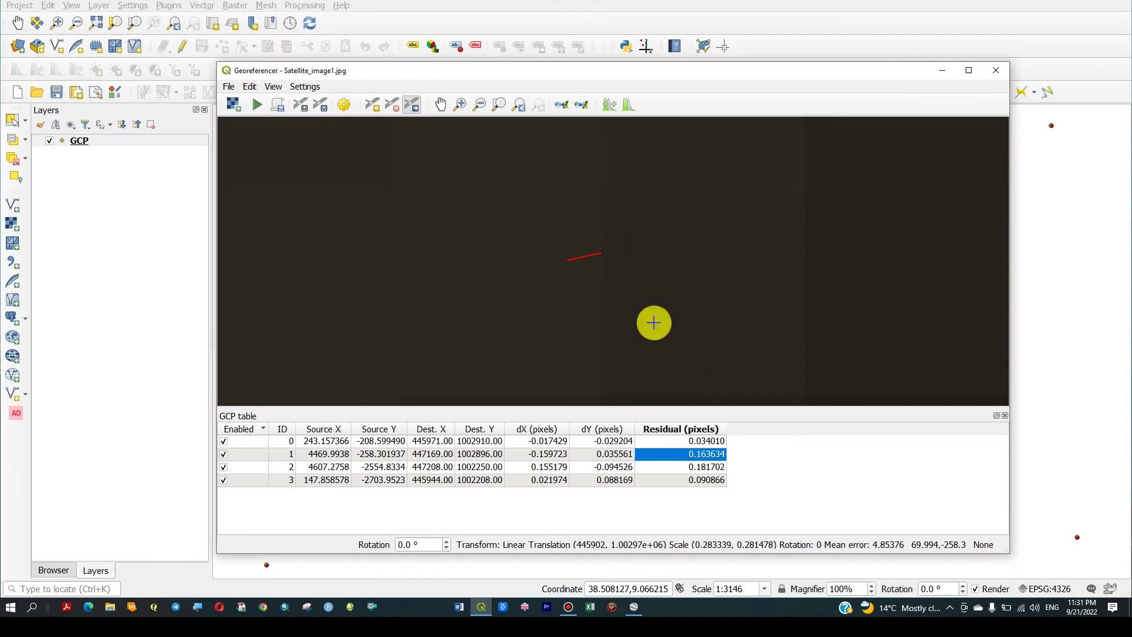
{"action": "left_click", "coordinate": [706, 467]}
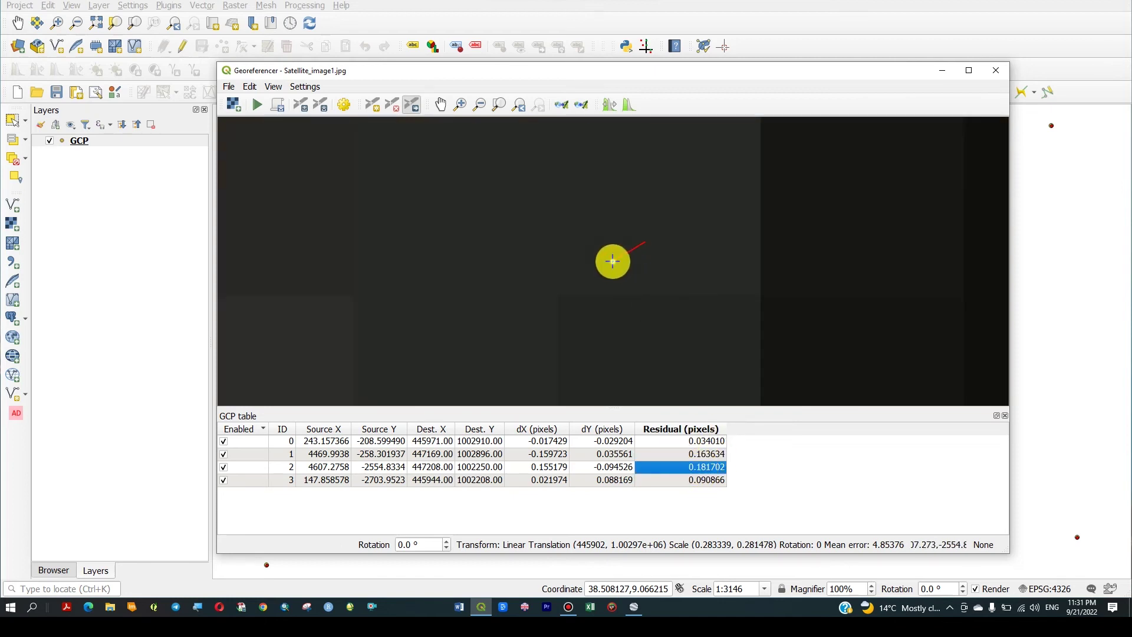
{"action": "left_click_drag", "start_coordinate": [612, 261], "coordinate": [642, 245]}
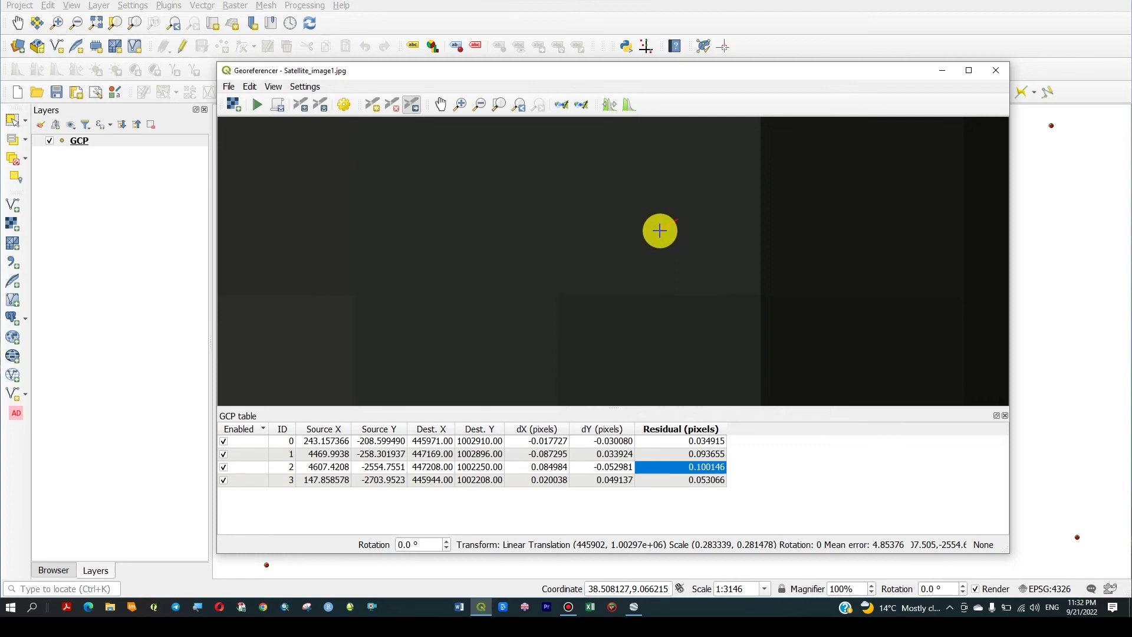
{"action": "left_click", "coordinate": [660, 230]}
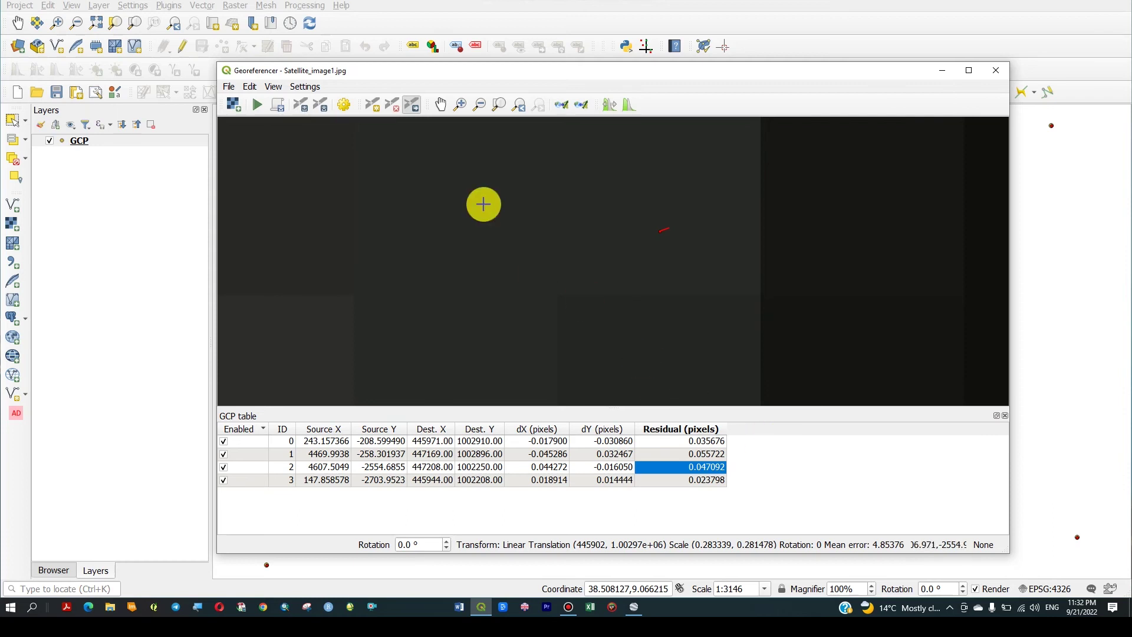
{"action": "left_click", "coordinate": [500, 105]}
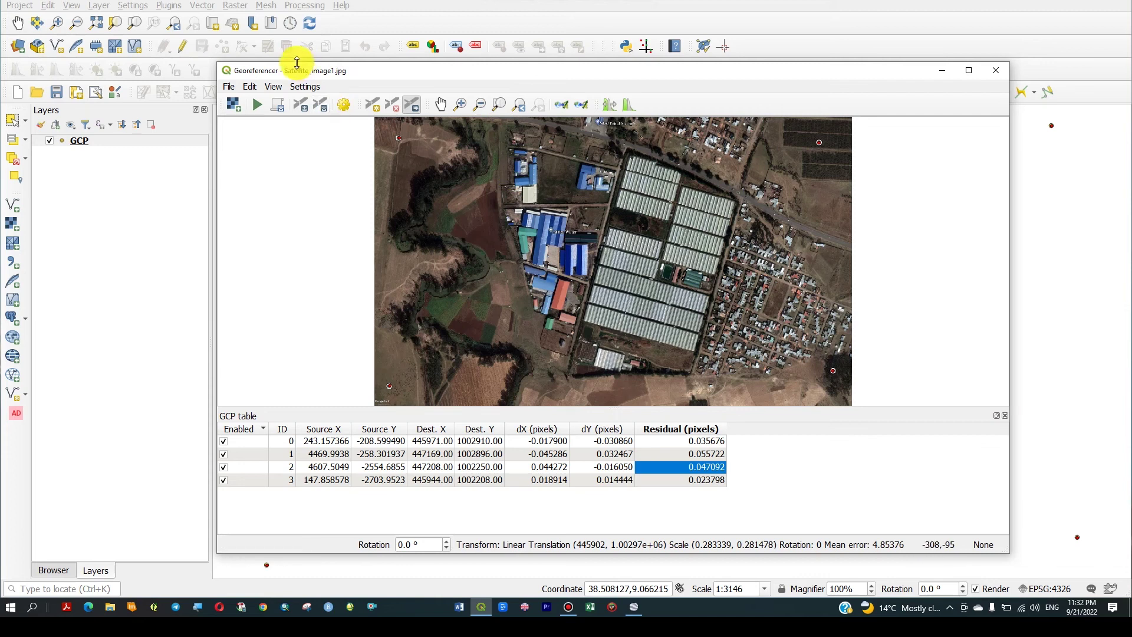
Set the transformation's output raster file to Satellite_image1_modified1.tif
{"action": "left_click", "coordinate": [301, 86]}
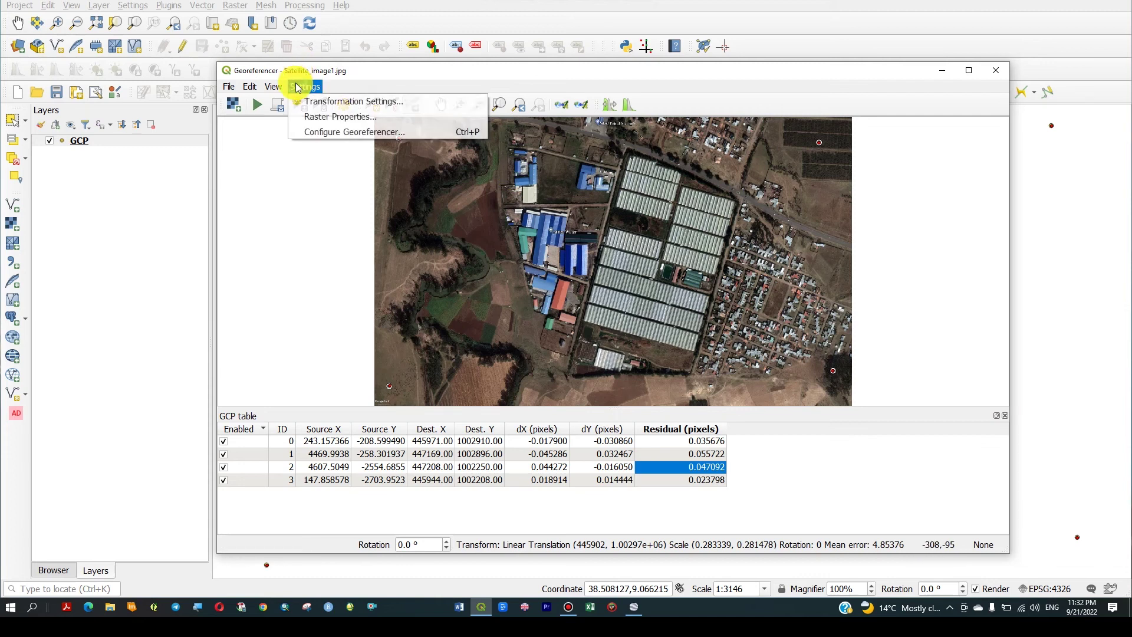
{"action": "left_click", "coordinate": [343, 104]}
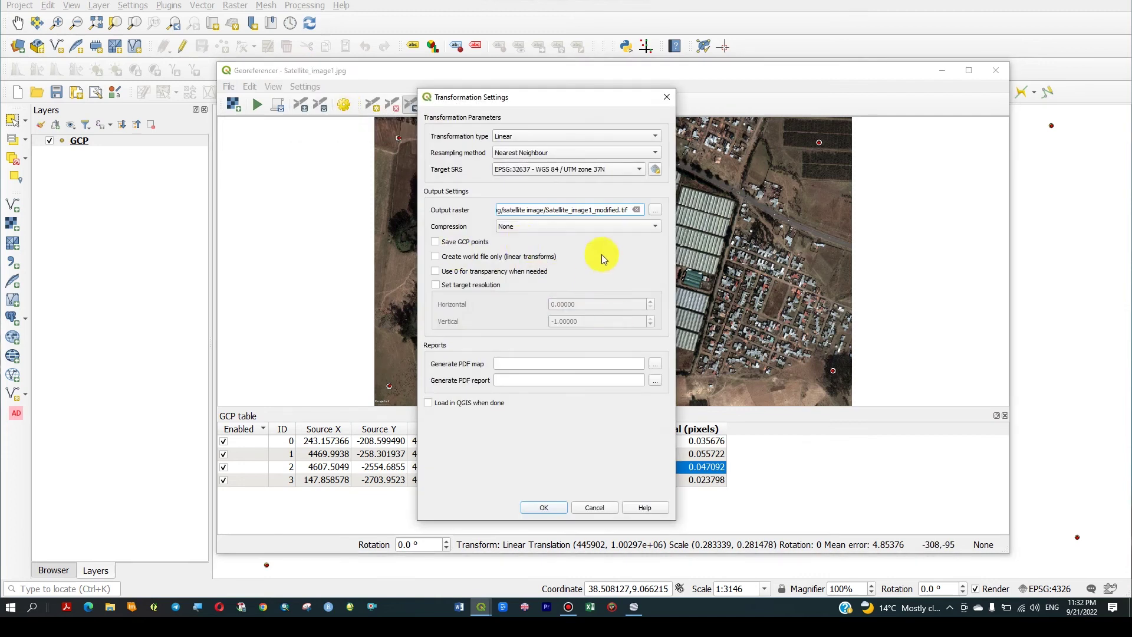
{"action": "left_click", "coordinate": [656, 211]}
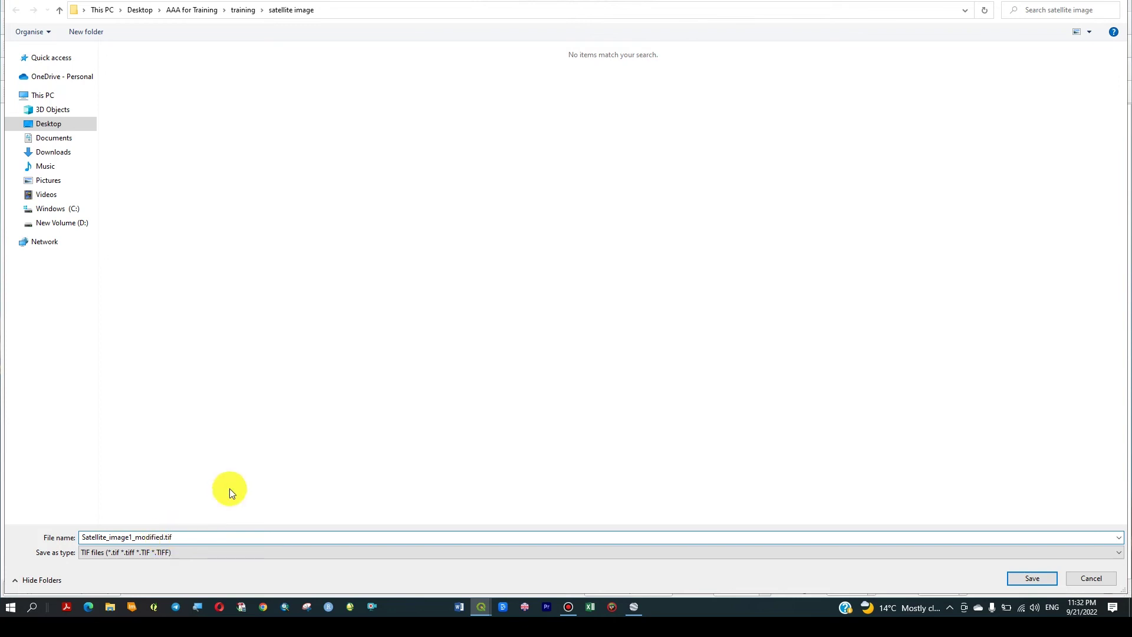
{"action": "type", "text": "1"}
{"action": "left_click", "coordinate": [1032, 578]}
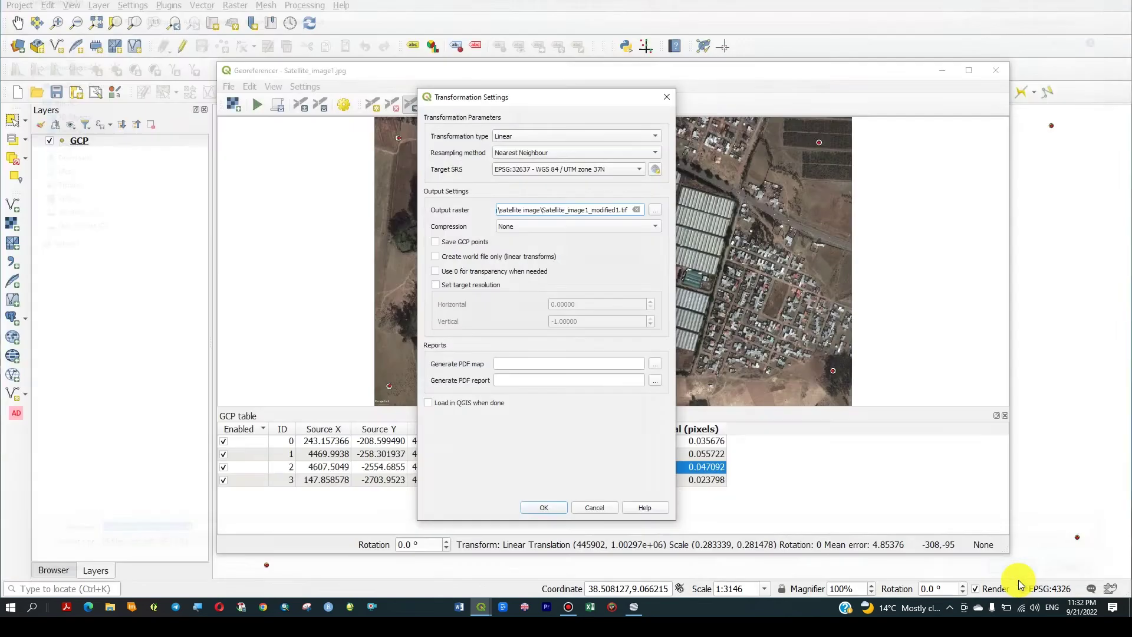
Accept the transformation settings, run the georeferencing, and close the Georeferencer
{"action": "left_click", "coordinate": [545, 508]}
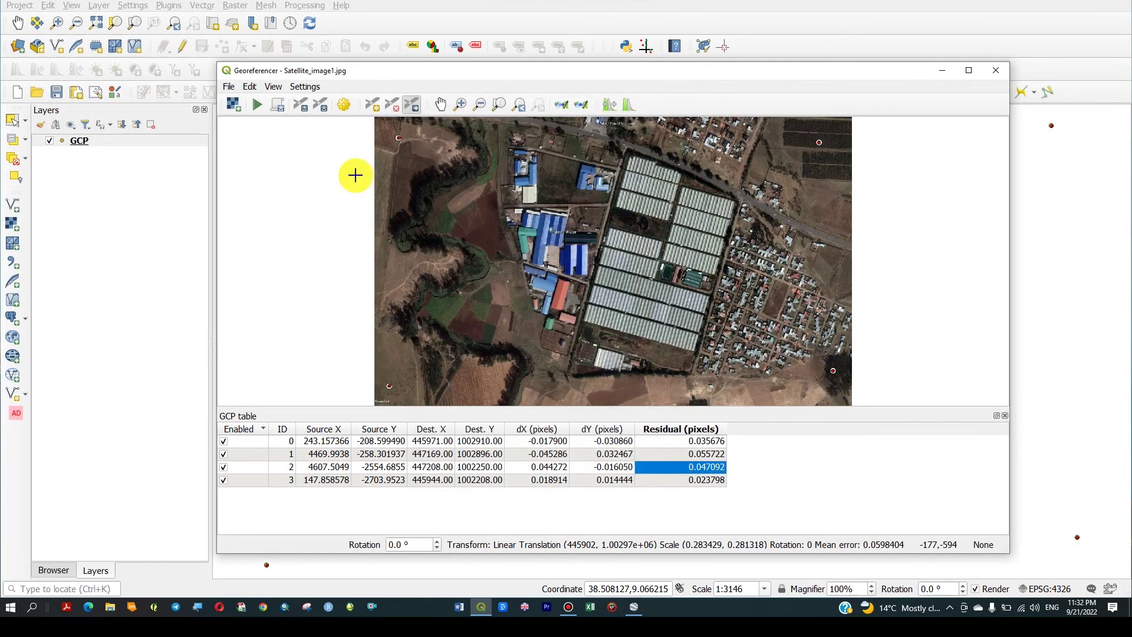
{"action": "left_click", "coordinate": [256, 107]}
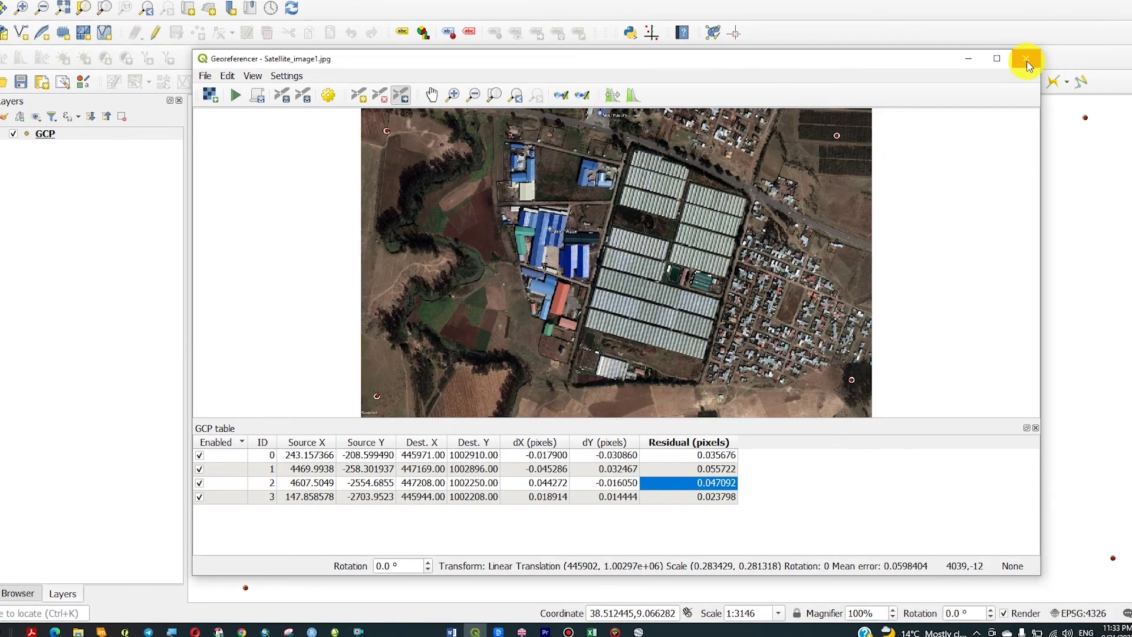
{"action": "left_click", "coordinate": [1027, 61]}
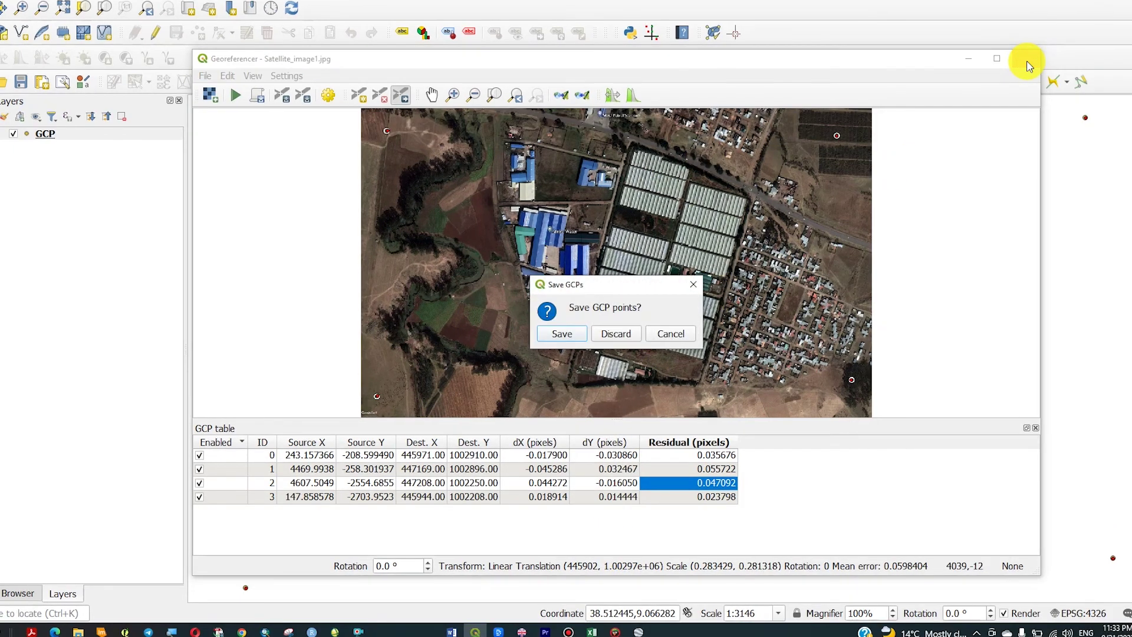
Discard the GCPs and add Satellite_image1_modified1.tif to the map as a raster layer
{"action": "left_click", "coordinate": [616, 334]}
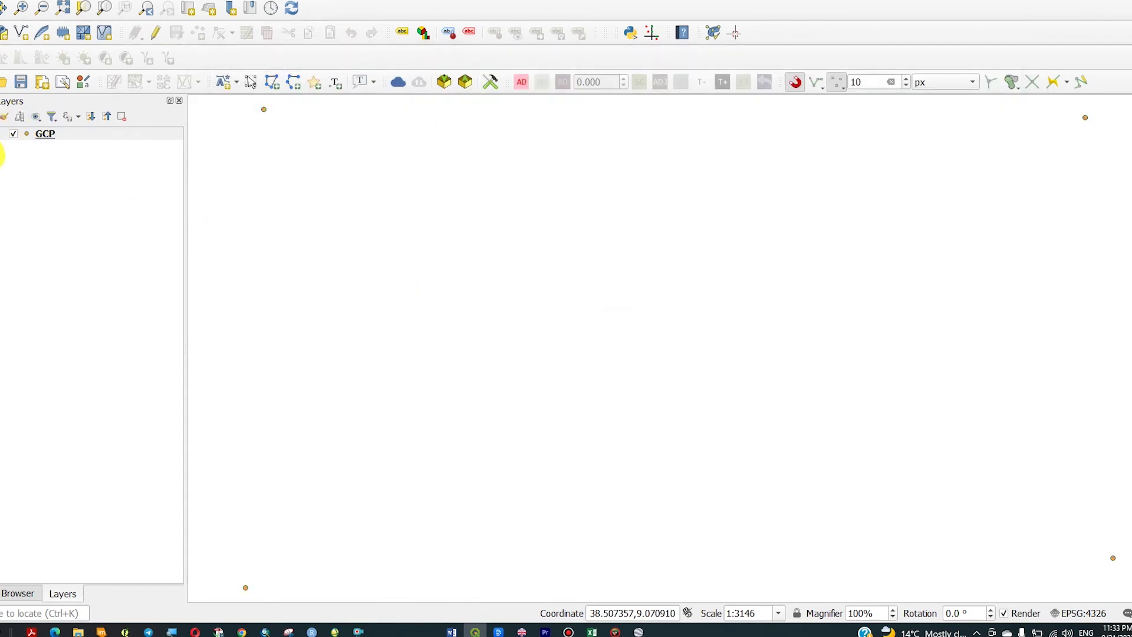
{"action": "key", "text": "ctrl+shift+r"}
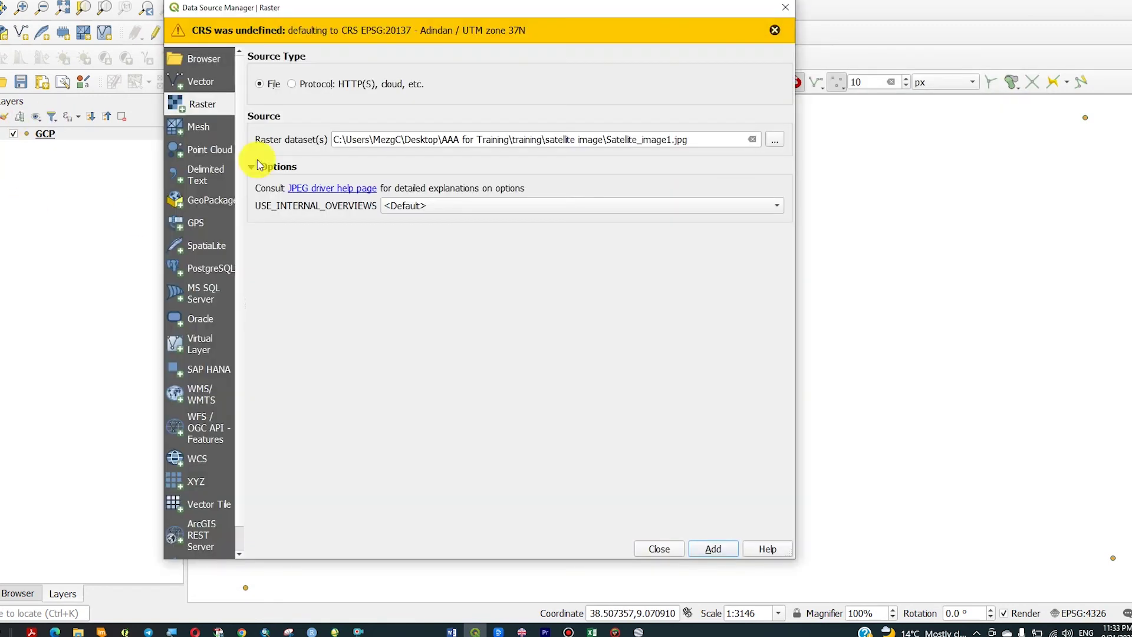
{"action": "left_click", "coordinate": [777, 141]}
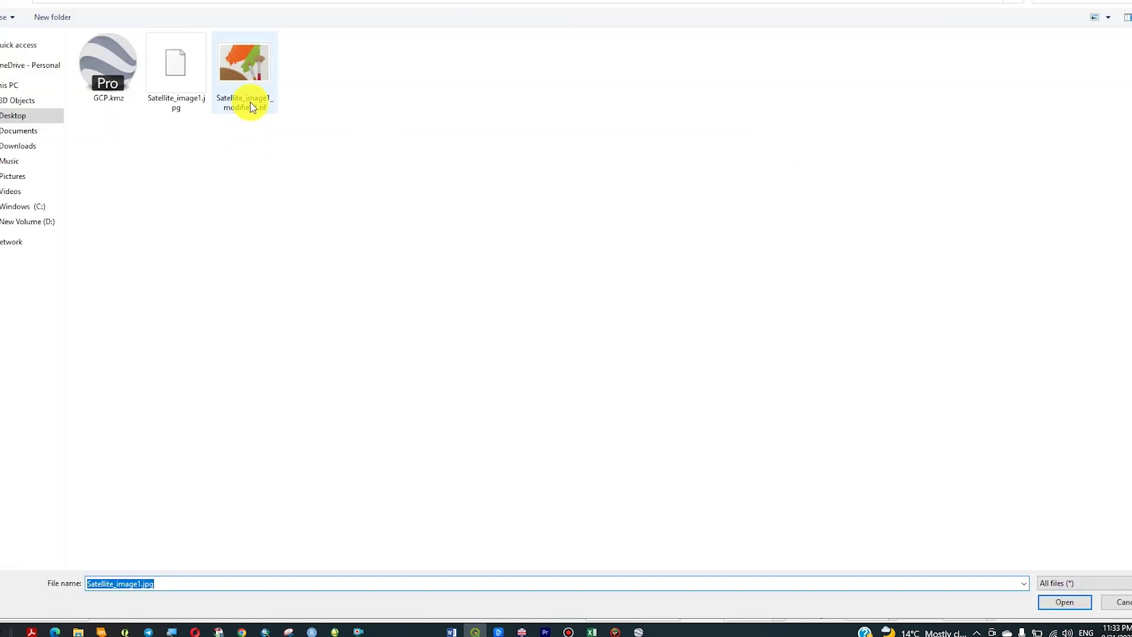
{"action": "double_click", "coordinate": [251, 98]}
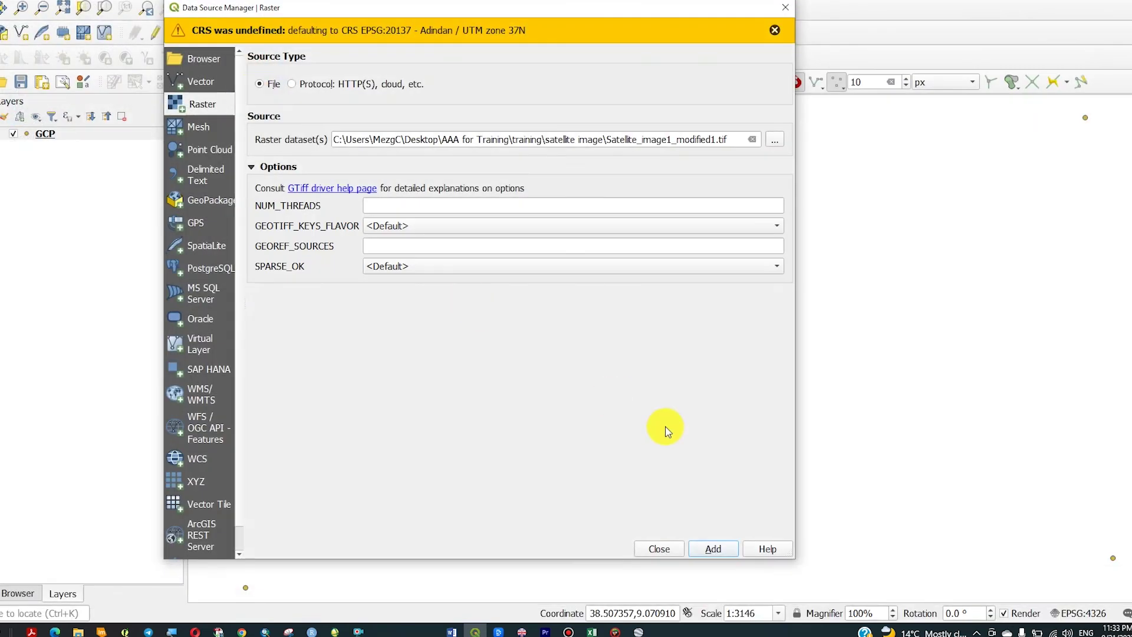
{"action": "left_click", "coordinate": [718, 547]}
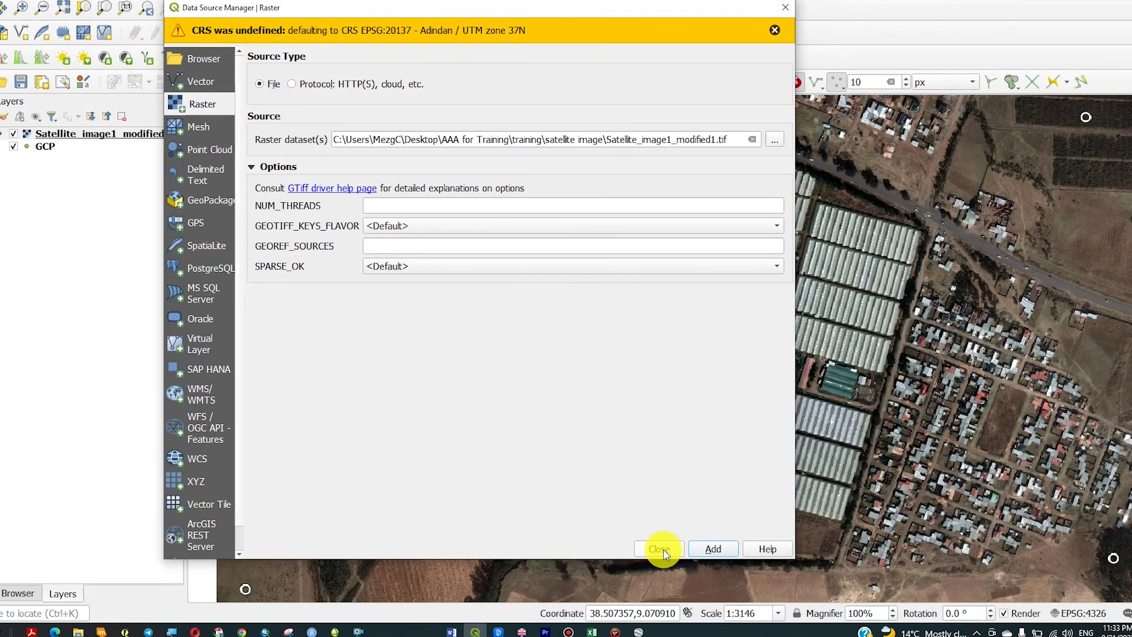
{"action": "left_click", "coordinate": [663, 550]}
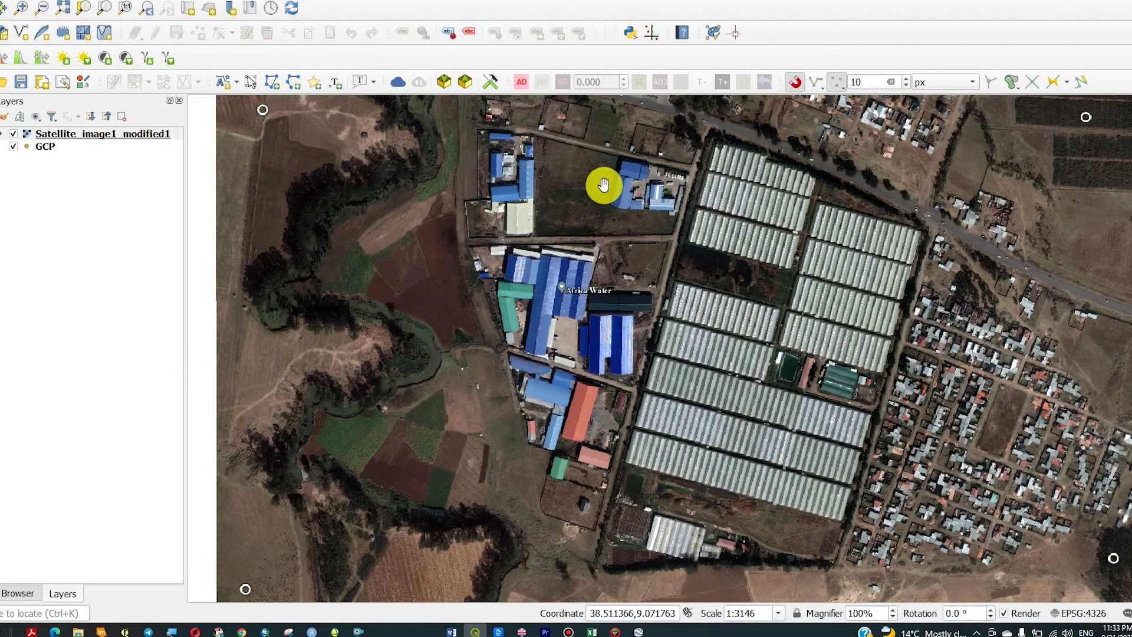
Zoom in on the greenhouses and the buildings east of them, then return to the full image extent
{"action": "left_click_drag", "start_coordinate": [573, 177], "coordinate": [567, 341]}
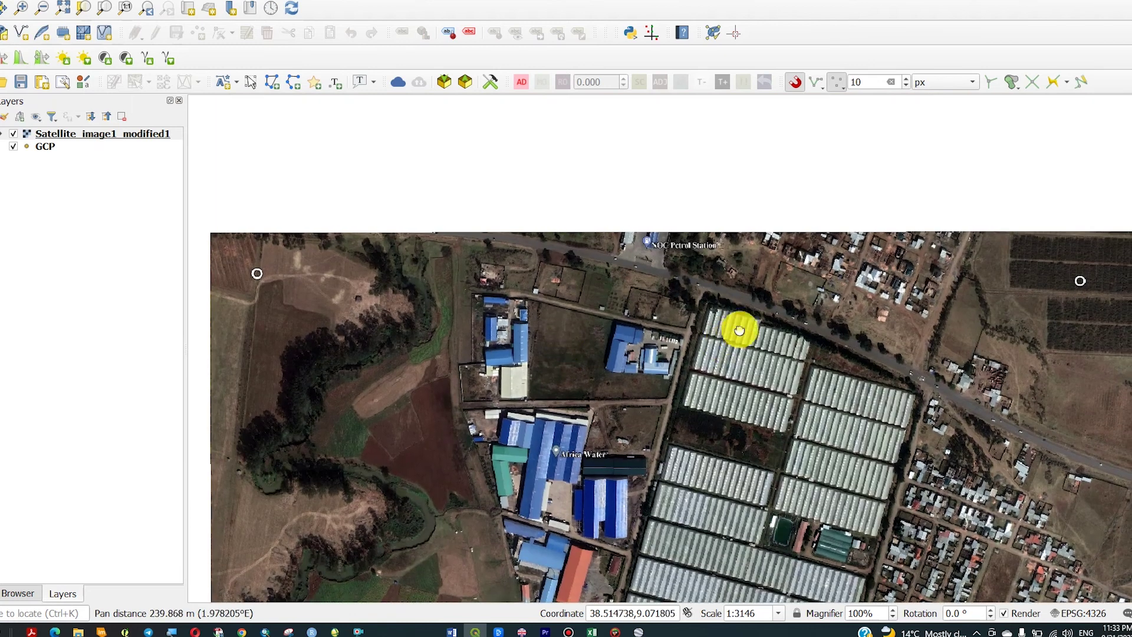
{"action": "left_click_drag", "start_coordinate": [737, 329], "coordinate": [498, 240]}
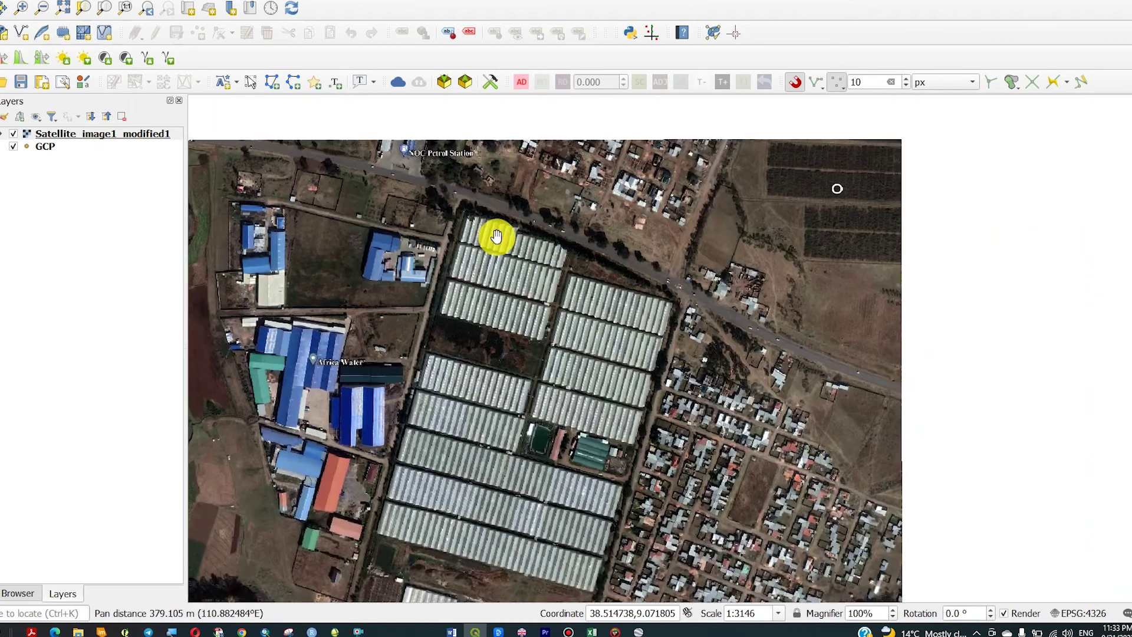
{"action": "left_click", "coordinate": [24, 9]}
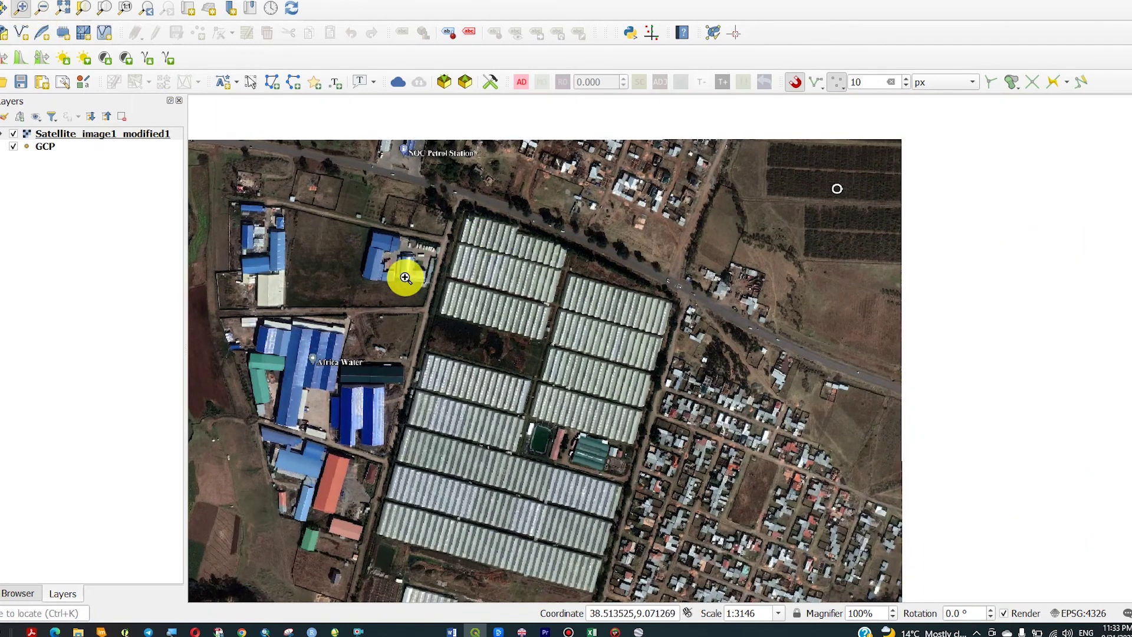
{"action": "left_click", "coordinate": [572, 349]}
{"action": "left_click", "coordinate": [752, 352]}
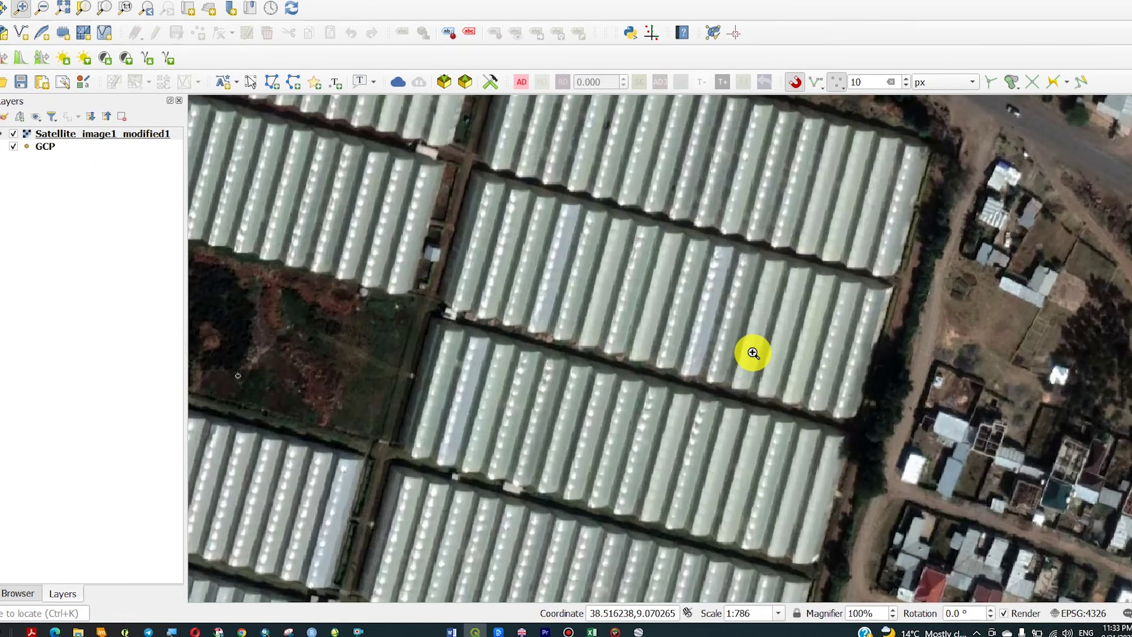
{"action": "left_click", "coordinate": [1061, 290]}
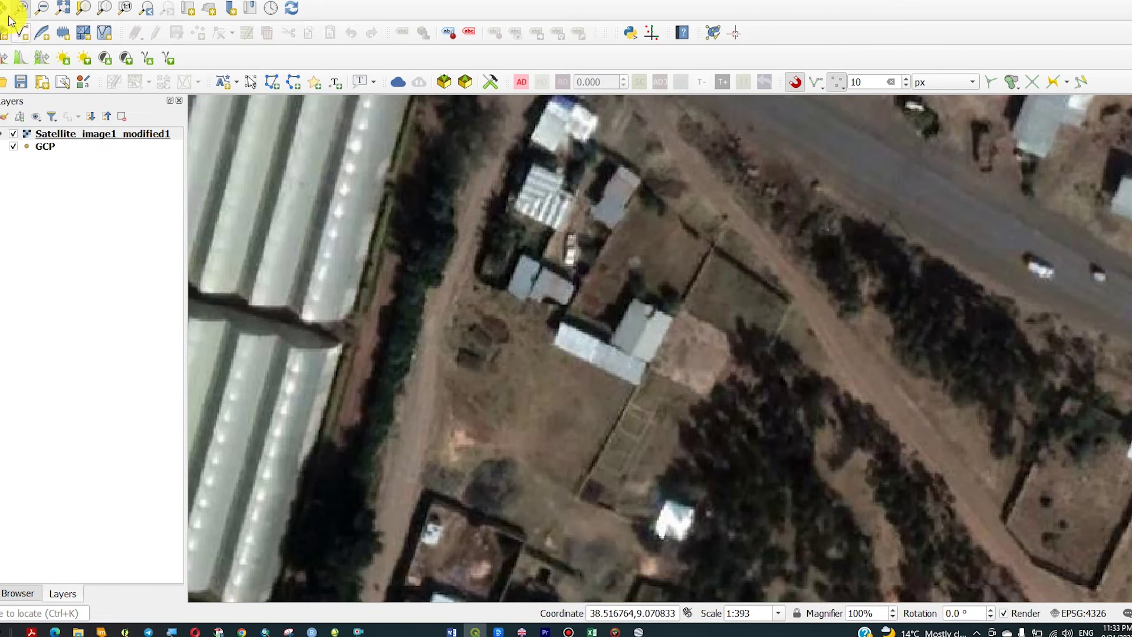
{"action": "left_click", "coordinate": [104, 10]}
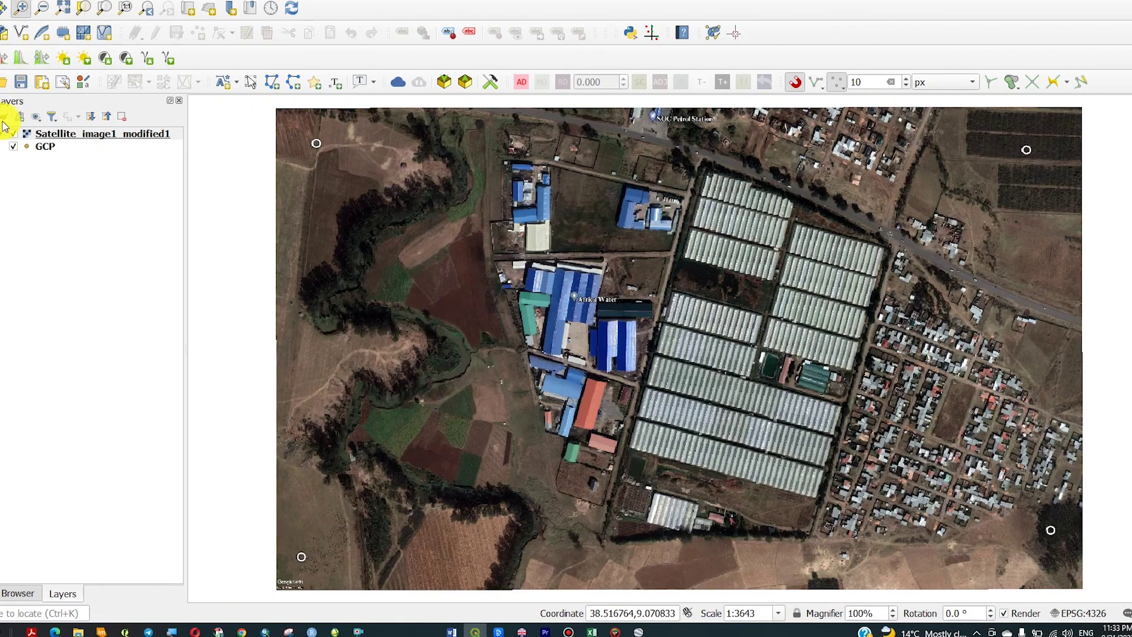
{"action": "left_click", "coordinate": [18, 593]}
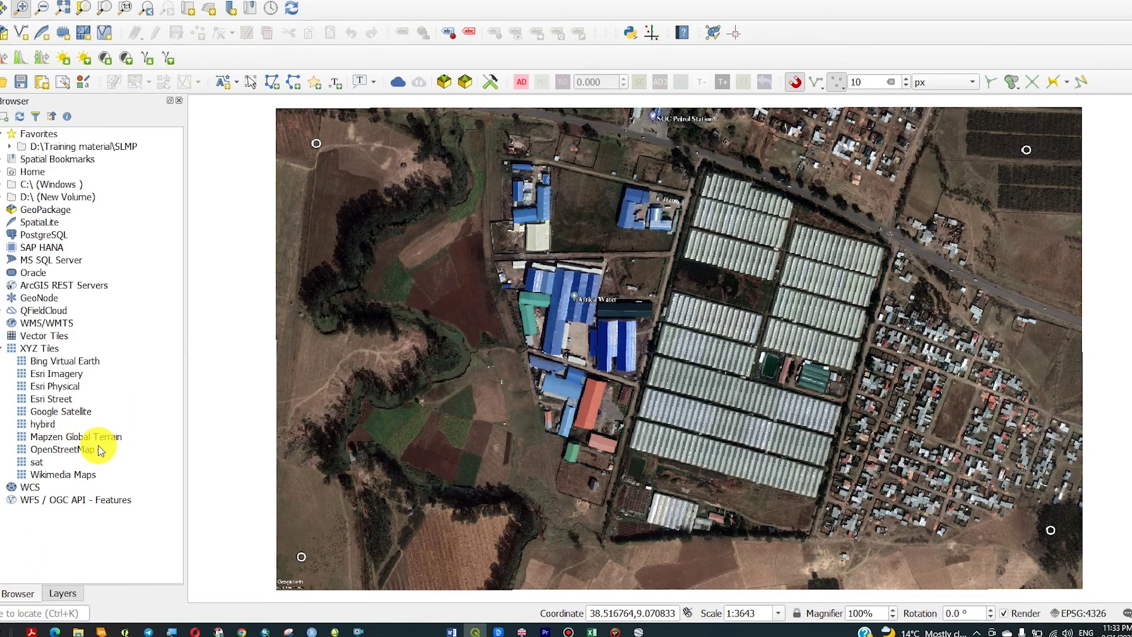
Add the Google Satellite XYZ basemap and place it beneath Satellite_image1_modified1
{"action": "double_click", "coordinate": [82, 412]}
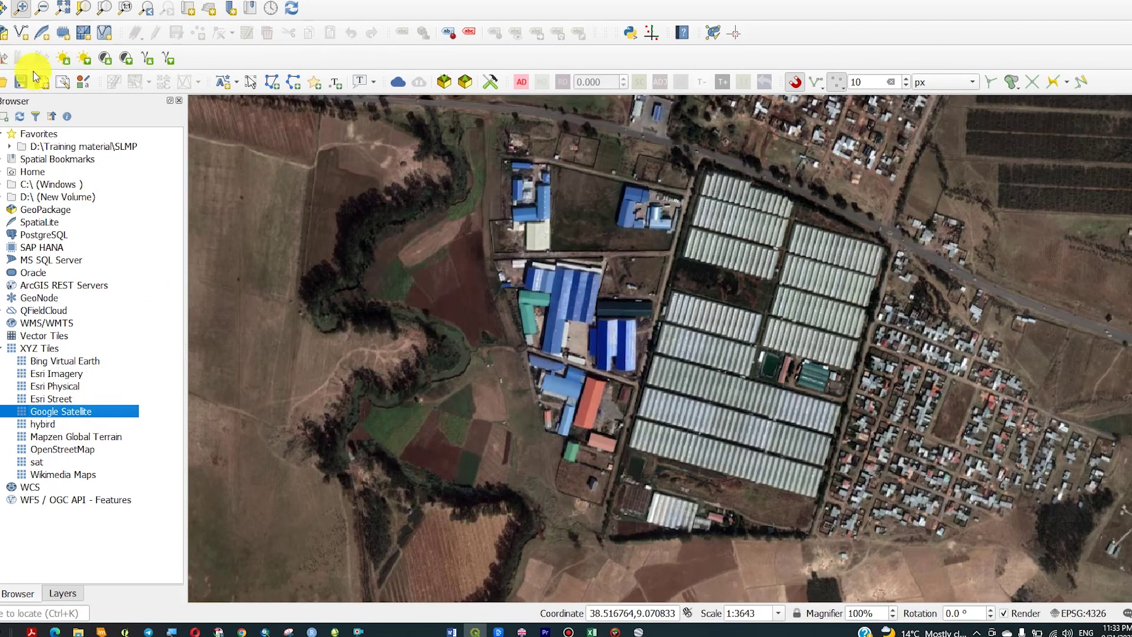
{"action": "left_click", "coordinate": [63, 593]}
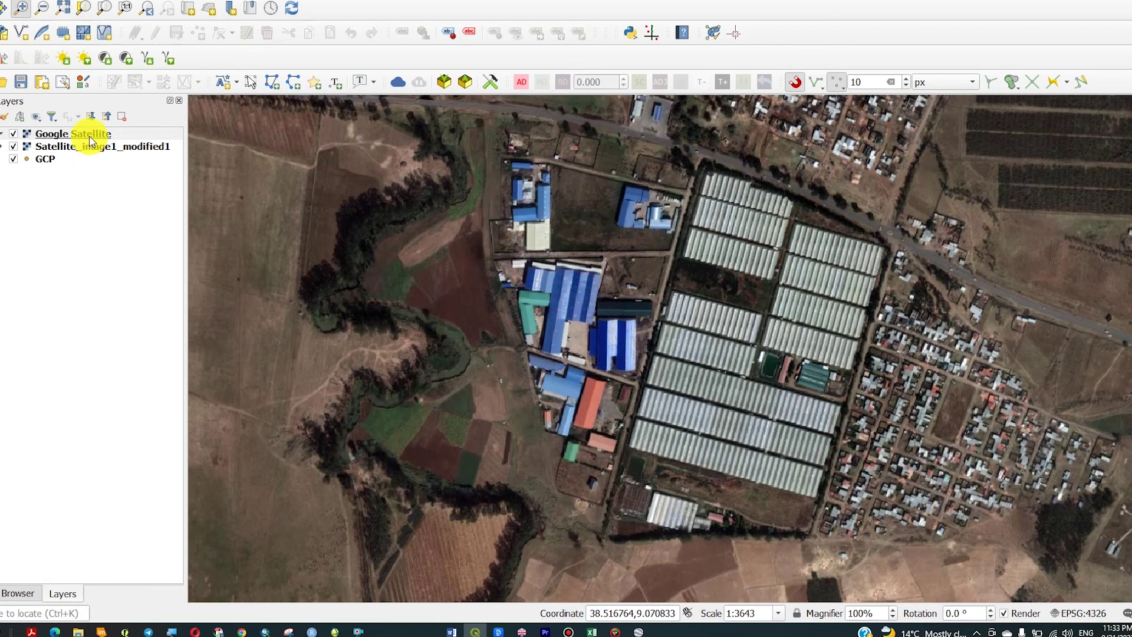
{"action": "left_click_drag", "start_coordinate": [92, 141], "coordinate": [93, 158]}
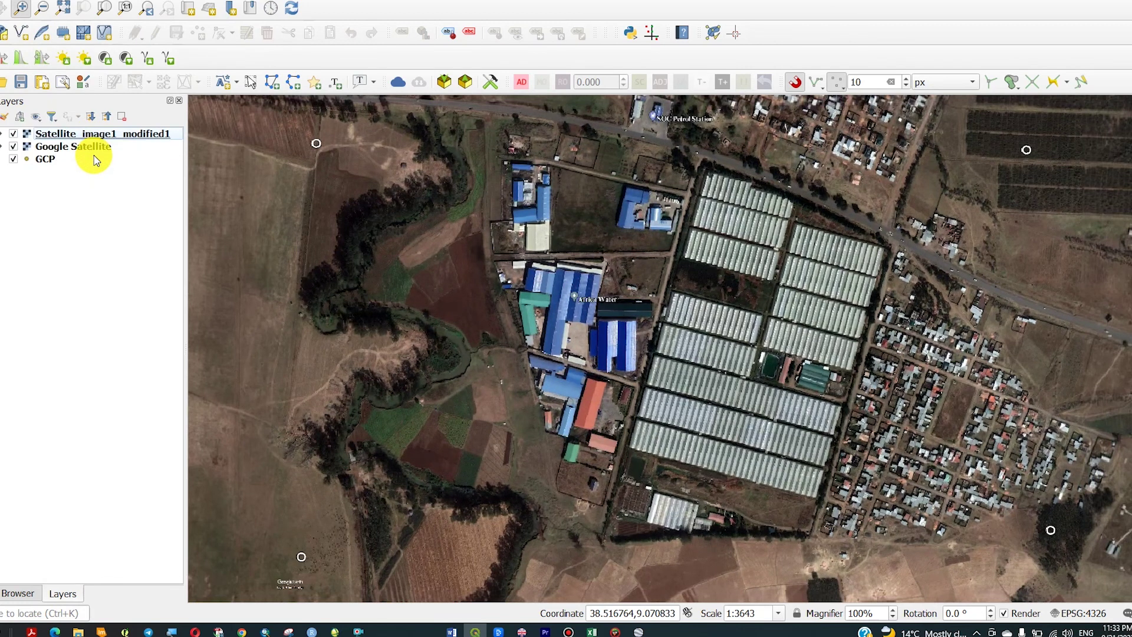
Zoom the map to the Satellite_image1_modified1 layer's extent
{"action": "left_click", "coordinate": [123, 135]}
{"action": "right_click", "coordinate": [122, 135]}
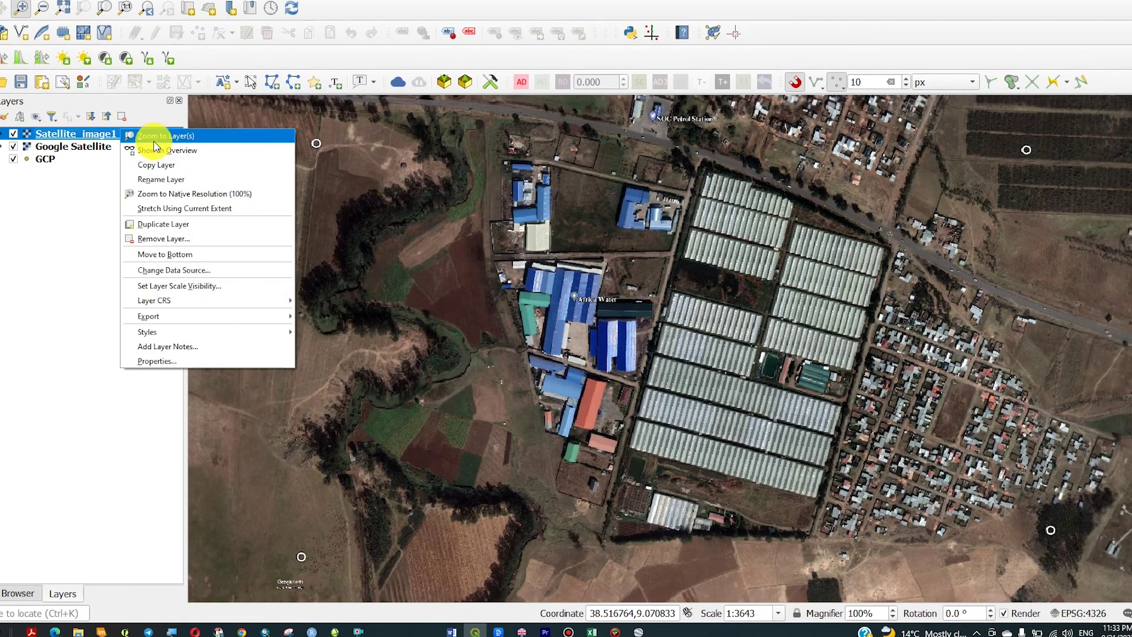
{"action": "left_click", "coordinate": [156, 144]}
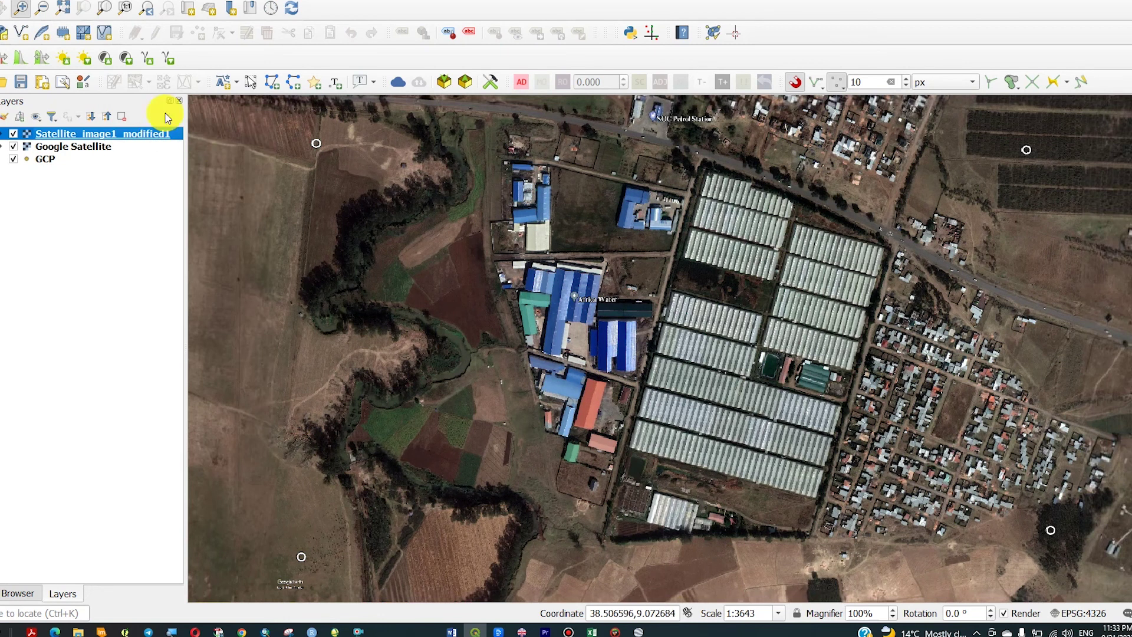
{"action": "left_click", "coordinate": [20, 8]}
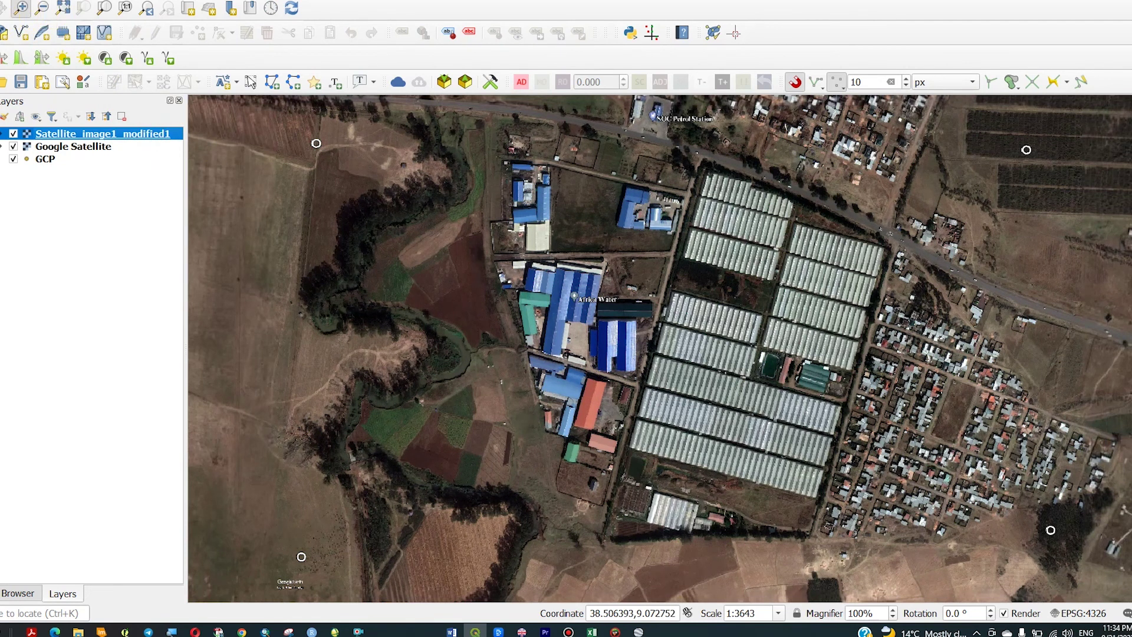
Pan to the river area and flick the georeferenced image on and off against the basemap
{"action": "left_click_drag", "start_coordinate": [227, 135], "coordinate": [299, 249]}
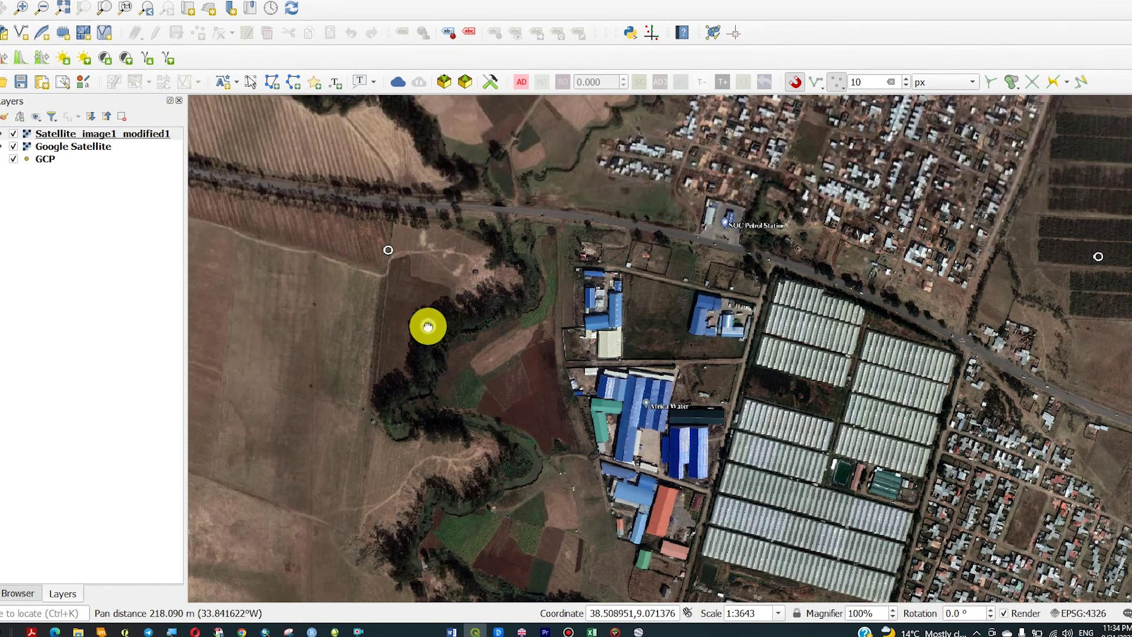
{"action": "left_click_drag", "start_coordinate": [425, 324], "coordinate": [487, 291]}
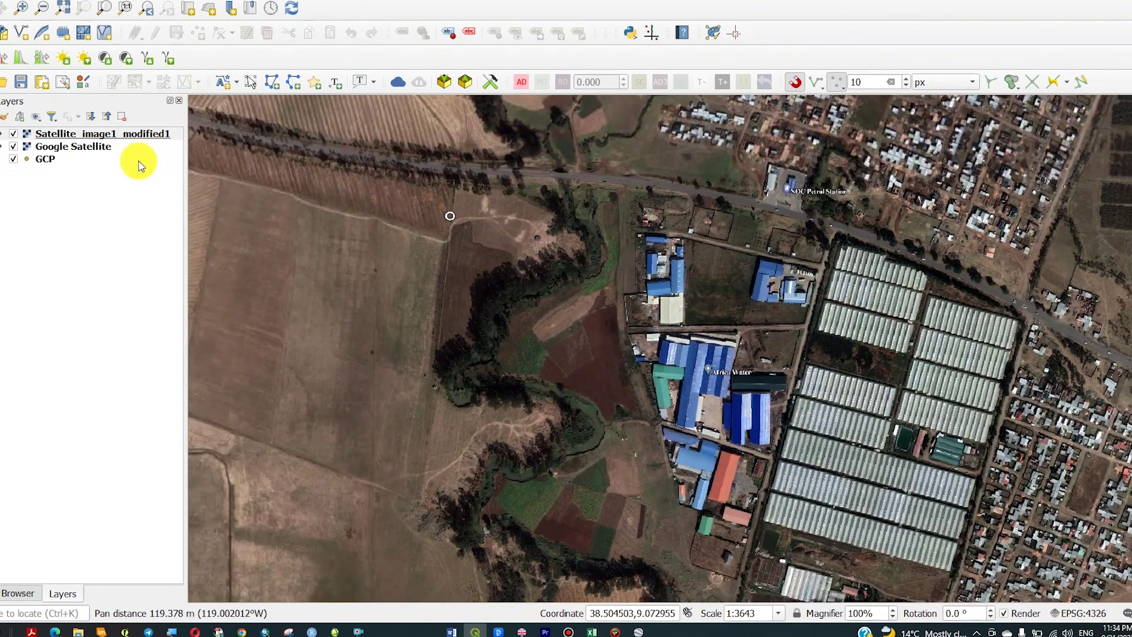
{"action": "left_click", "coordinate": [15, 137]}
{"action": "left_click", "coordinate": [15, 139]}
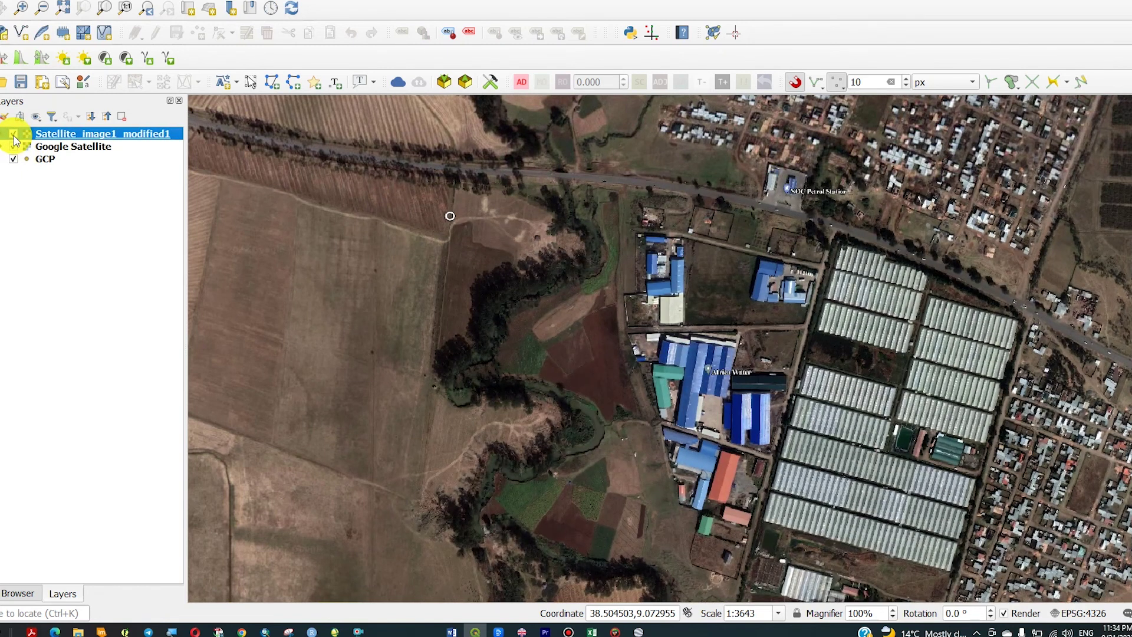
{"action": "left_click", "coordinate": [15, 138]}
{"action": "left_click", "coordinate": [14, 137]}
{"action": "left_click", "coordinate": [14, 138]}
{"action": "left_click", "coordinate": [14, 138]}
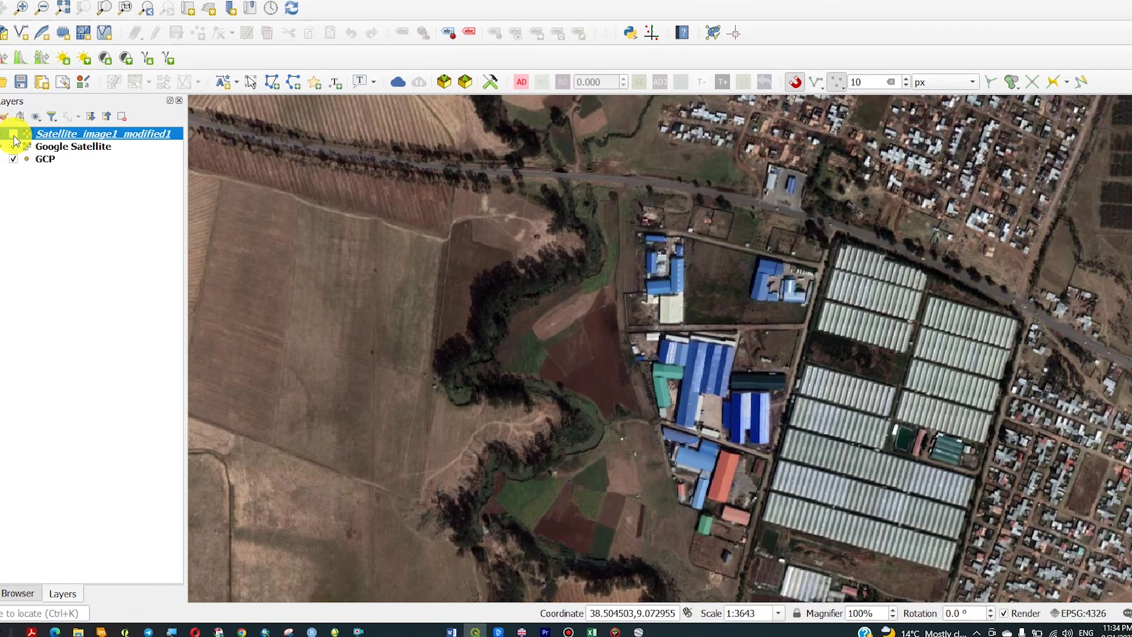
{"action": "left_click", "coordinate": [14, 138]}
Pan east along the main road to the image edge and toggle the georeferenced image to check alignment
{"action": "left_click_drag", "start_coordinate": [570, 237], "coordinate": [263, 299]}
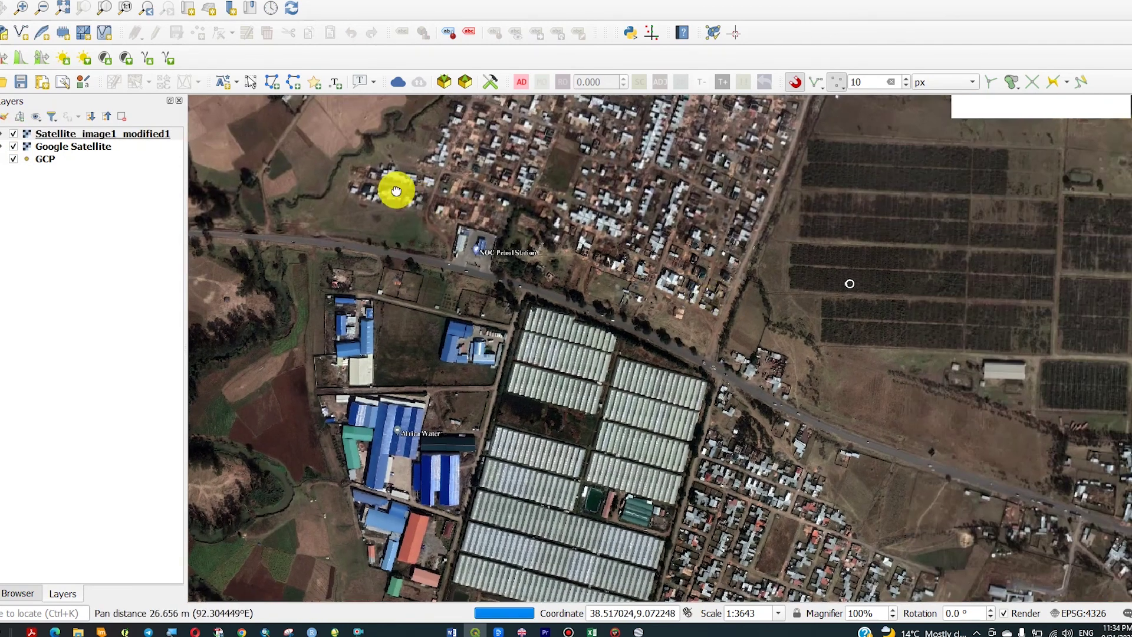
{"action": "left_click_drag", "start_coordinate": [847, 337], "coordinate": [534, 230]}
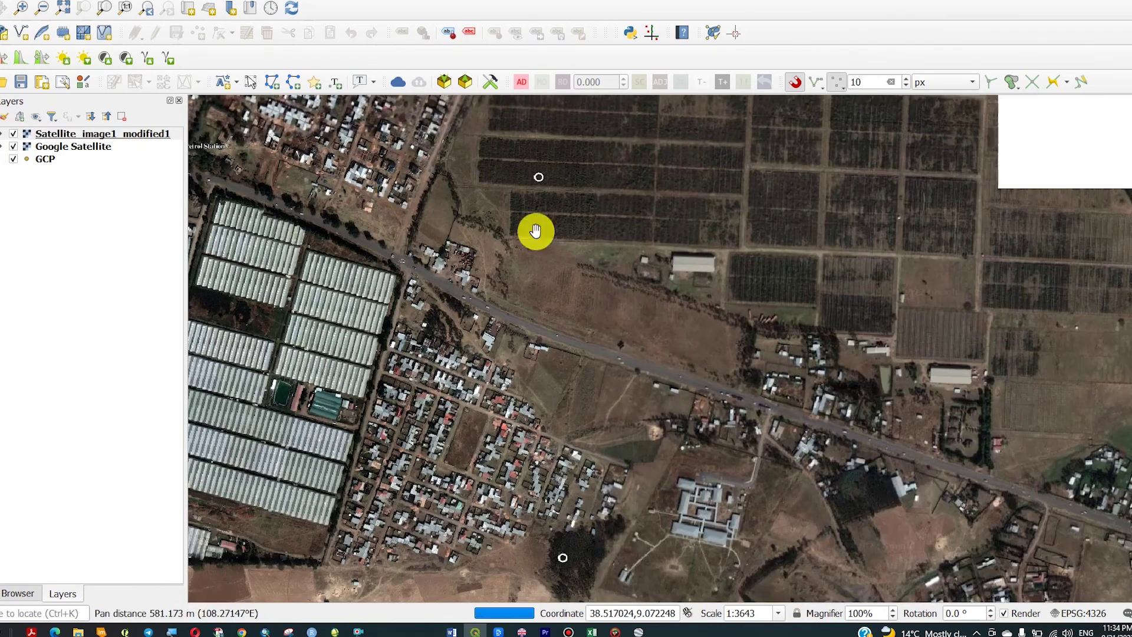
{"action": "left_click_drag", "start_coordinate": [973, 399], "coordinate": [734, 269]}
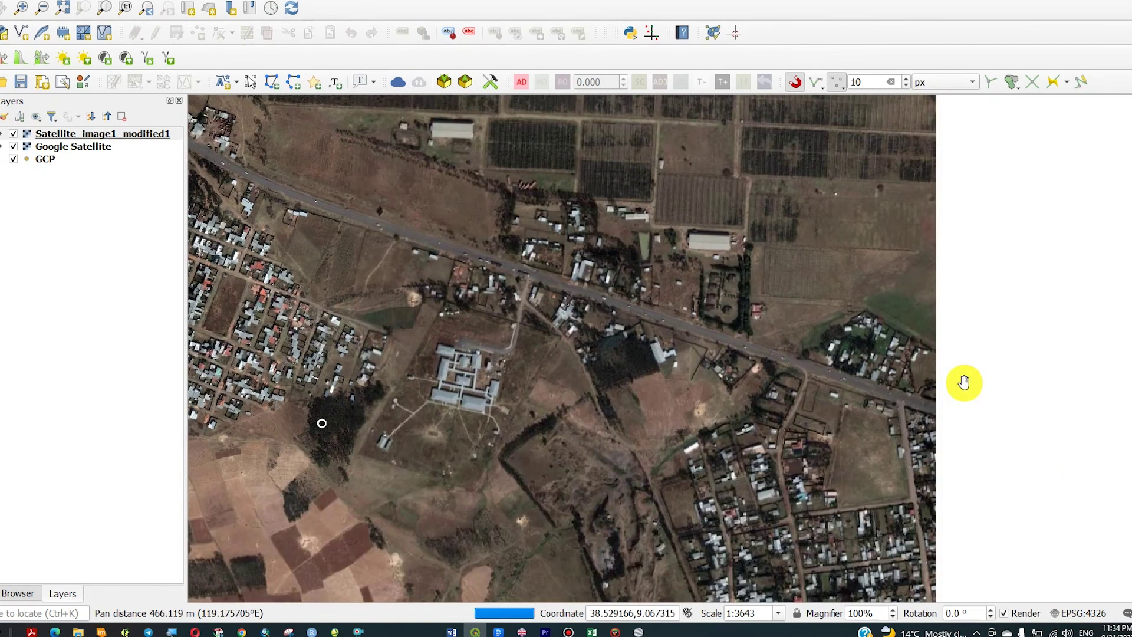
{"action": "left_click_drag", "start_coordinate": [879, 413], "coordinate": [887, 343]}
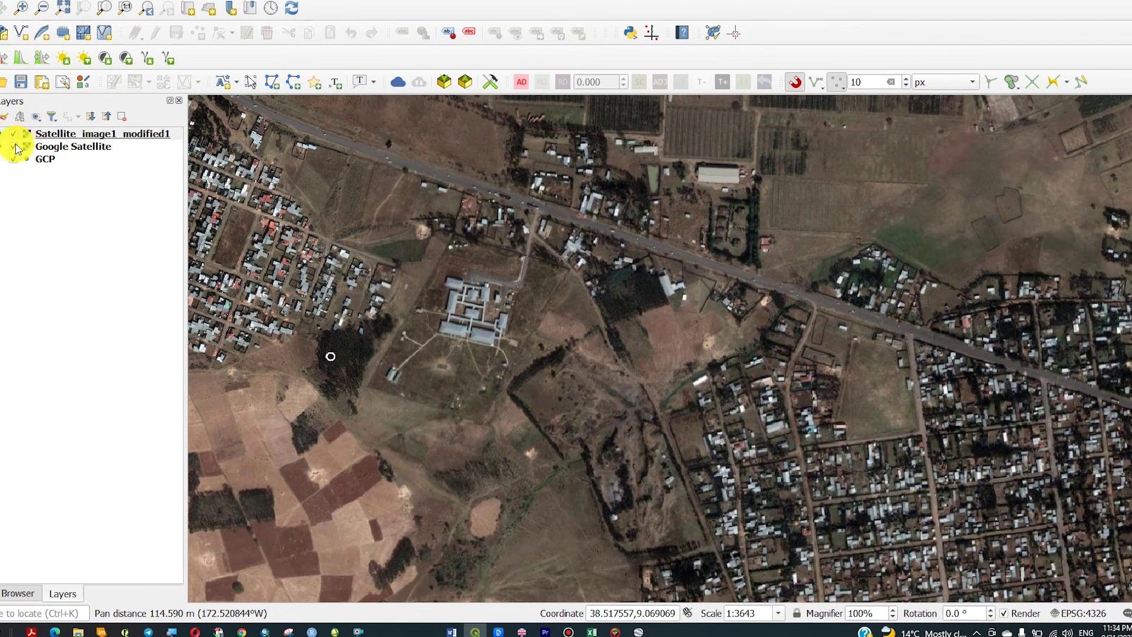
{"action": "left_click", "coordinate": [13, 135]}
{"action": "left_click", "coordinate": [14, 135]}
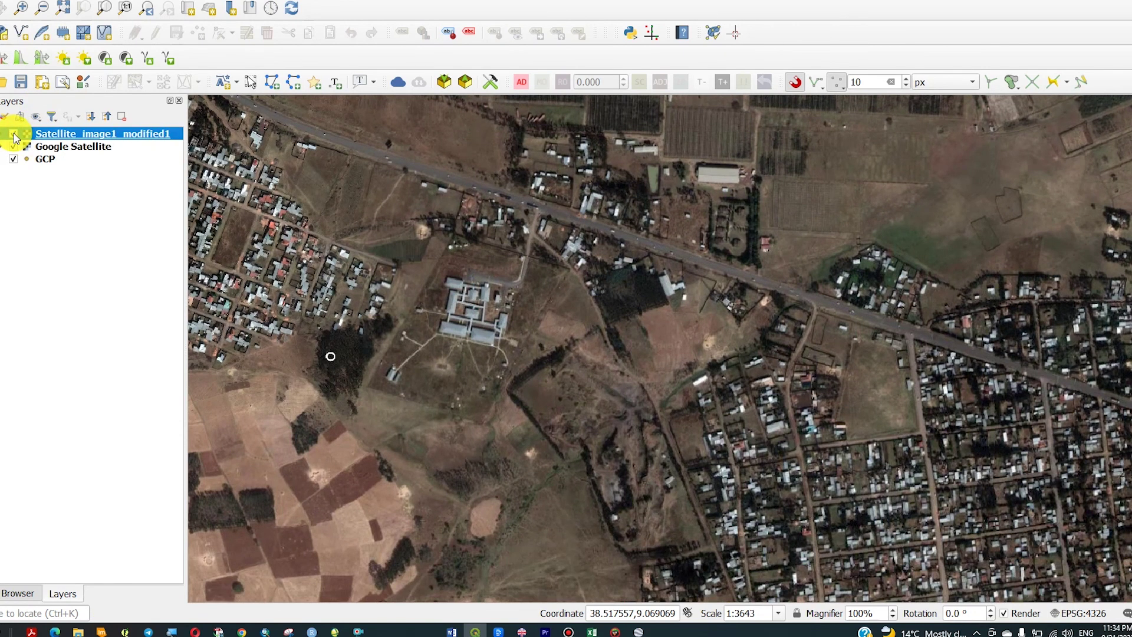
{"action": "left_click", "coordinate": [357, 319]}
Pan back west to the greenhouses and compare the georeferenced image with the basemap
{"action": "left_click_drag", "start_coordinate": [356, 318], "coordinate": [541, 291]}
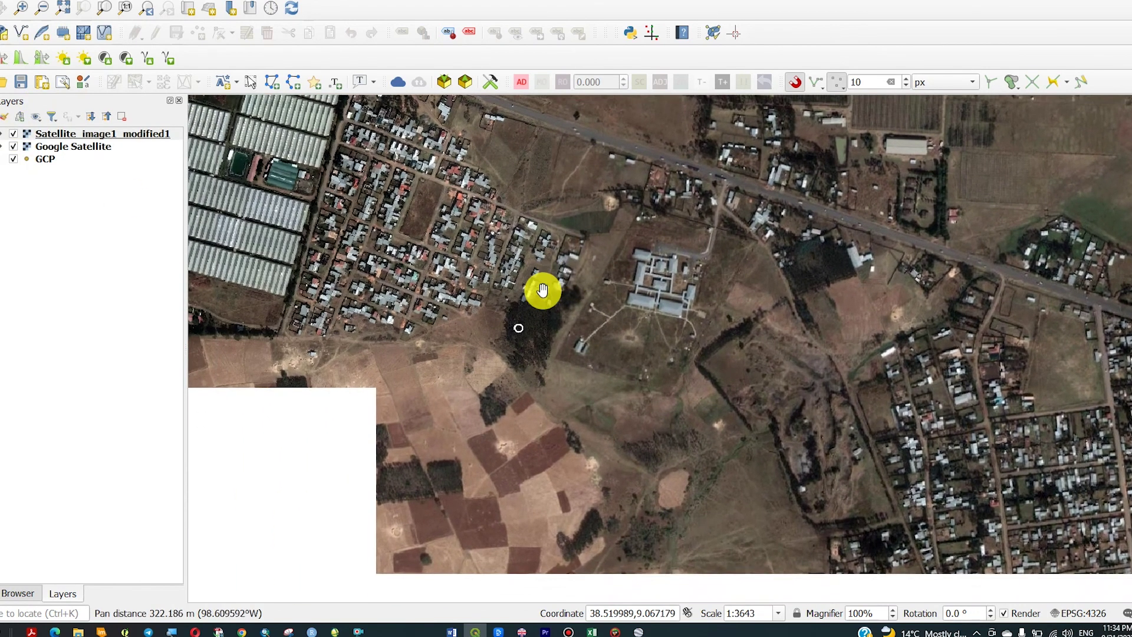
{"action": "left_click", "coordinate": [14, 134]}
{"action": "left_click", "coordinate": [13, 134]}
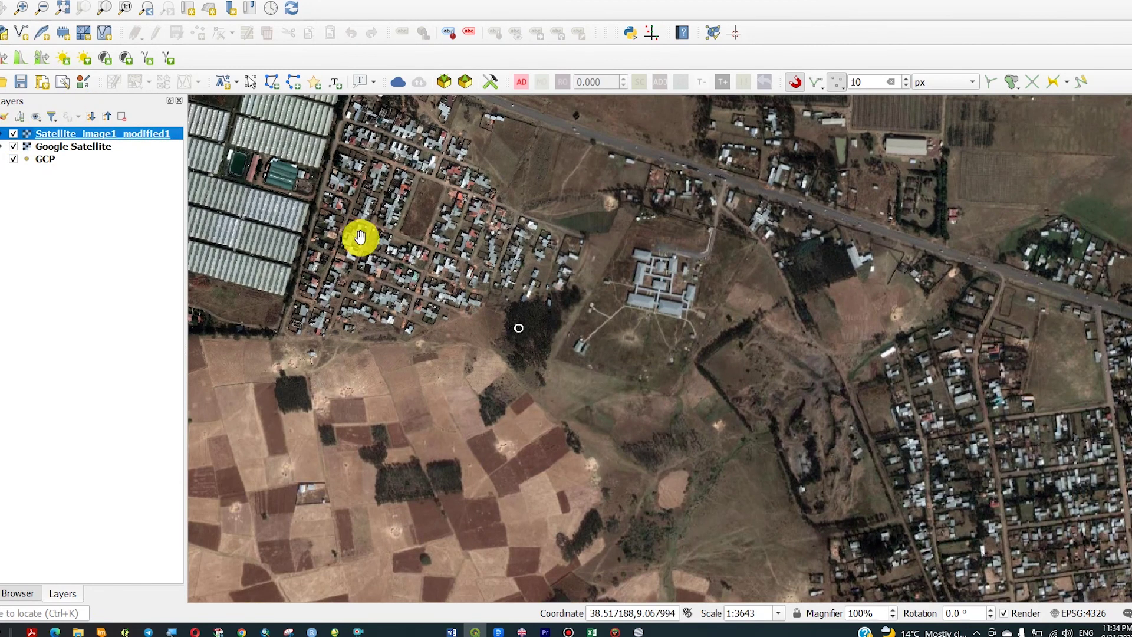
{"action": "left_click_drag", "start_coordinate": [359, 236], "coordinate": [563, 302]}
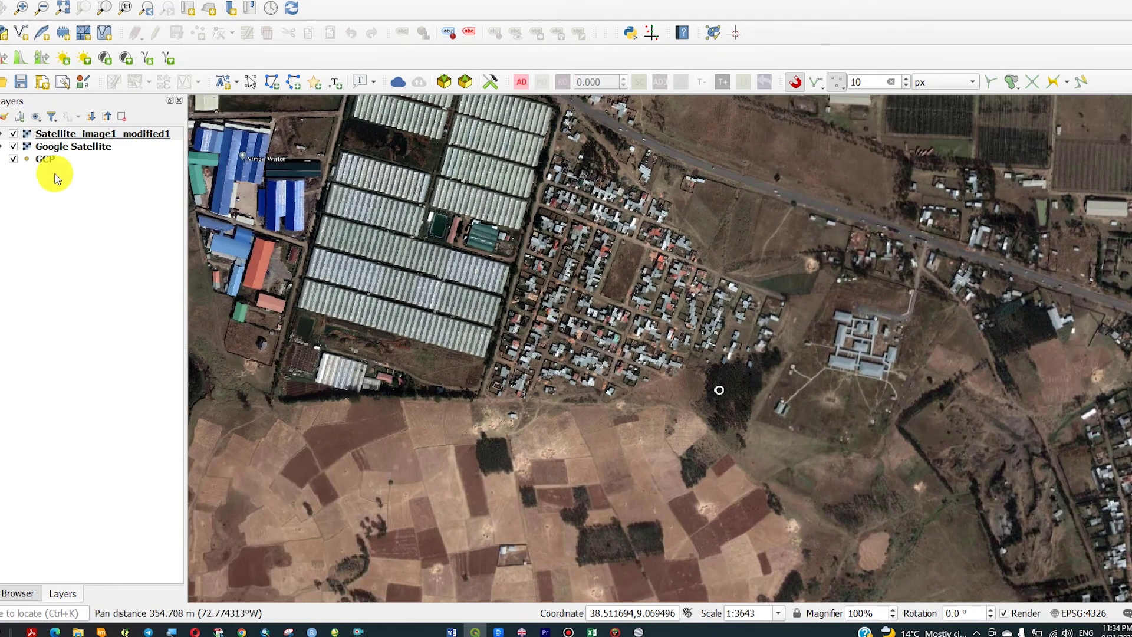
{"action": "left_click", "coordinate": [13, 135]}
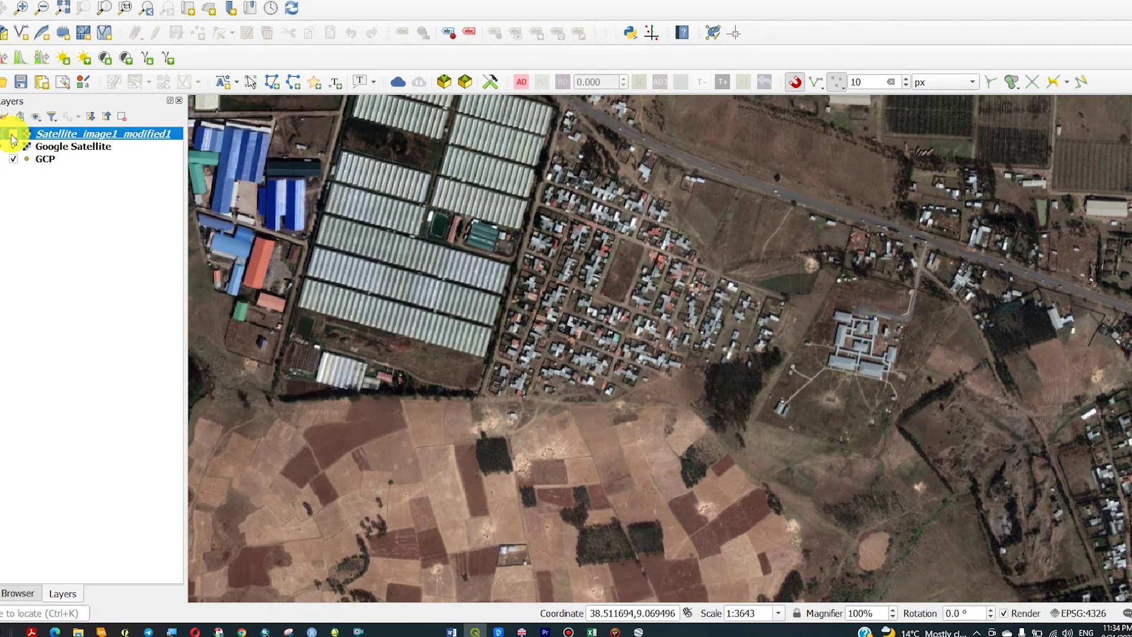
{"action": "left_click", "coordinate": [13, 134]}
Toggle the Google Satellite basemap on and off repeatedly beneath the georeferenced image
{"action": "left_click", "coordinate": [14, 149]}
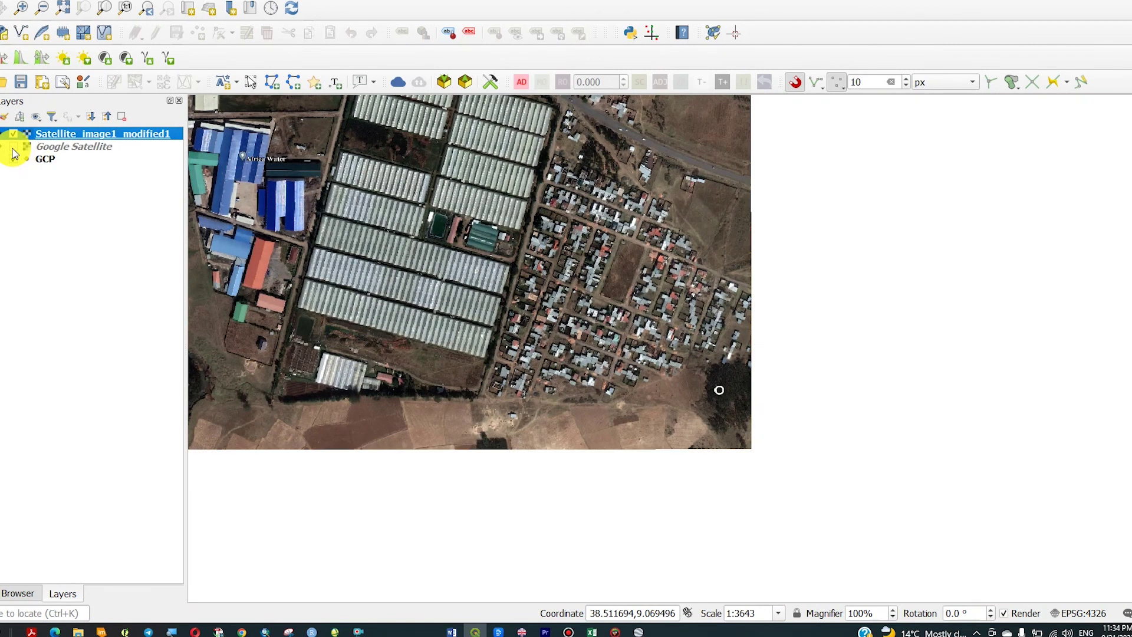
{"action": "left_click", "coordinate": [14, 150]}
{"action": "left_click", "coordinate": [14, 149]}
{"action": "left_click", "coordinate": [14, 150]}
{"action": "left_click", "coordinate": [14, 150]}
{"action": "left_click", "coordinate": [13, 150]}
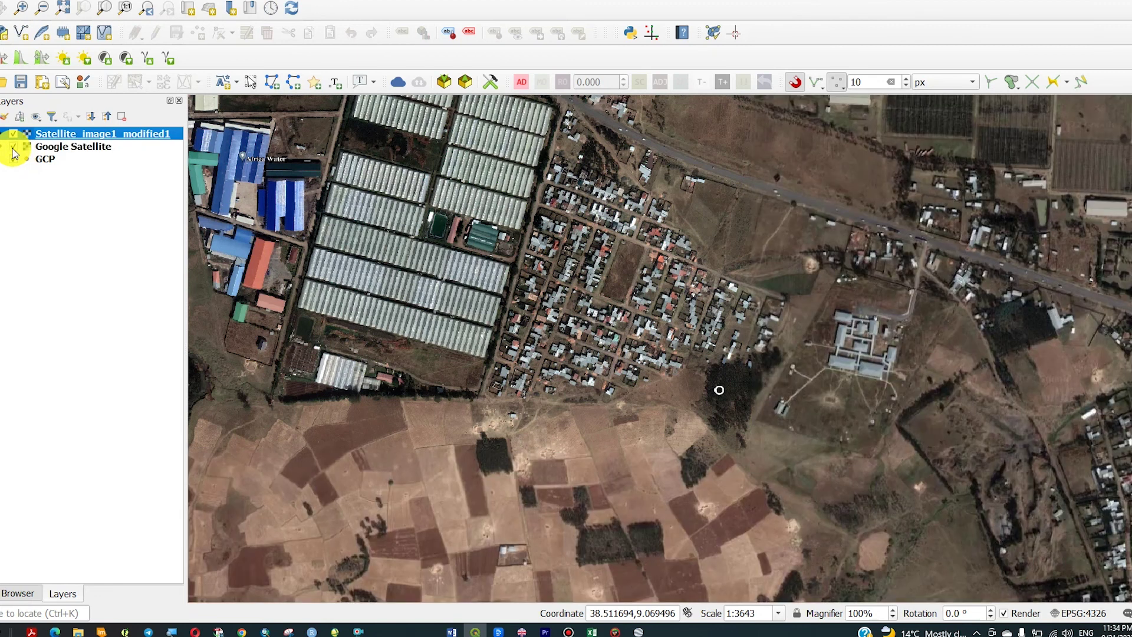